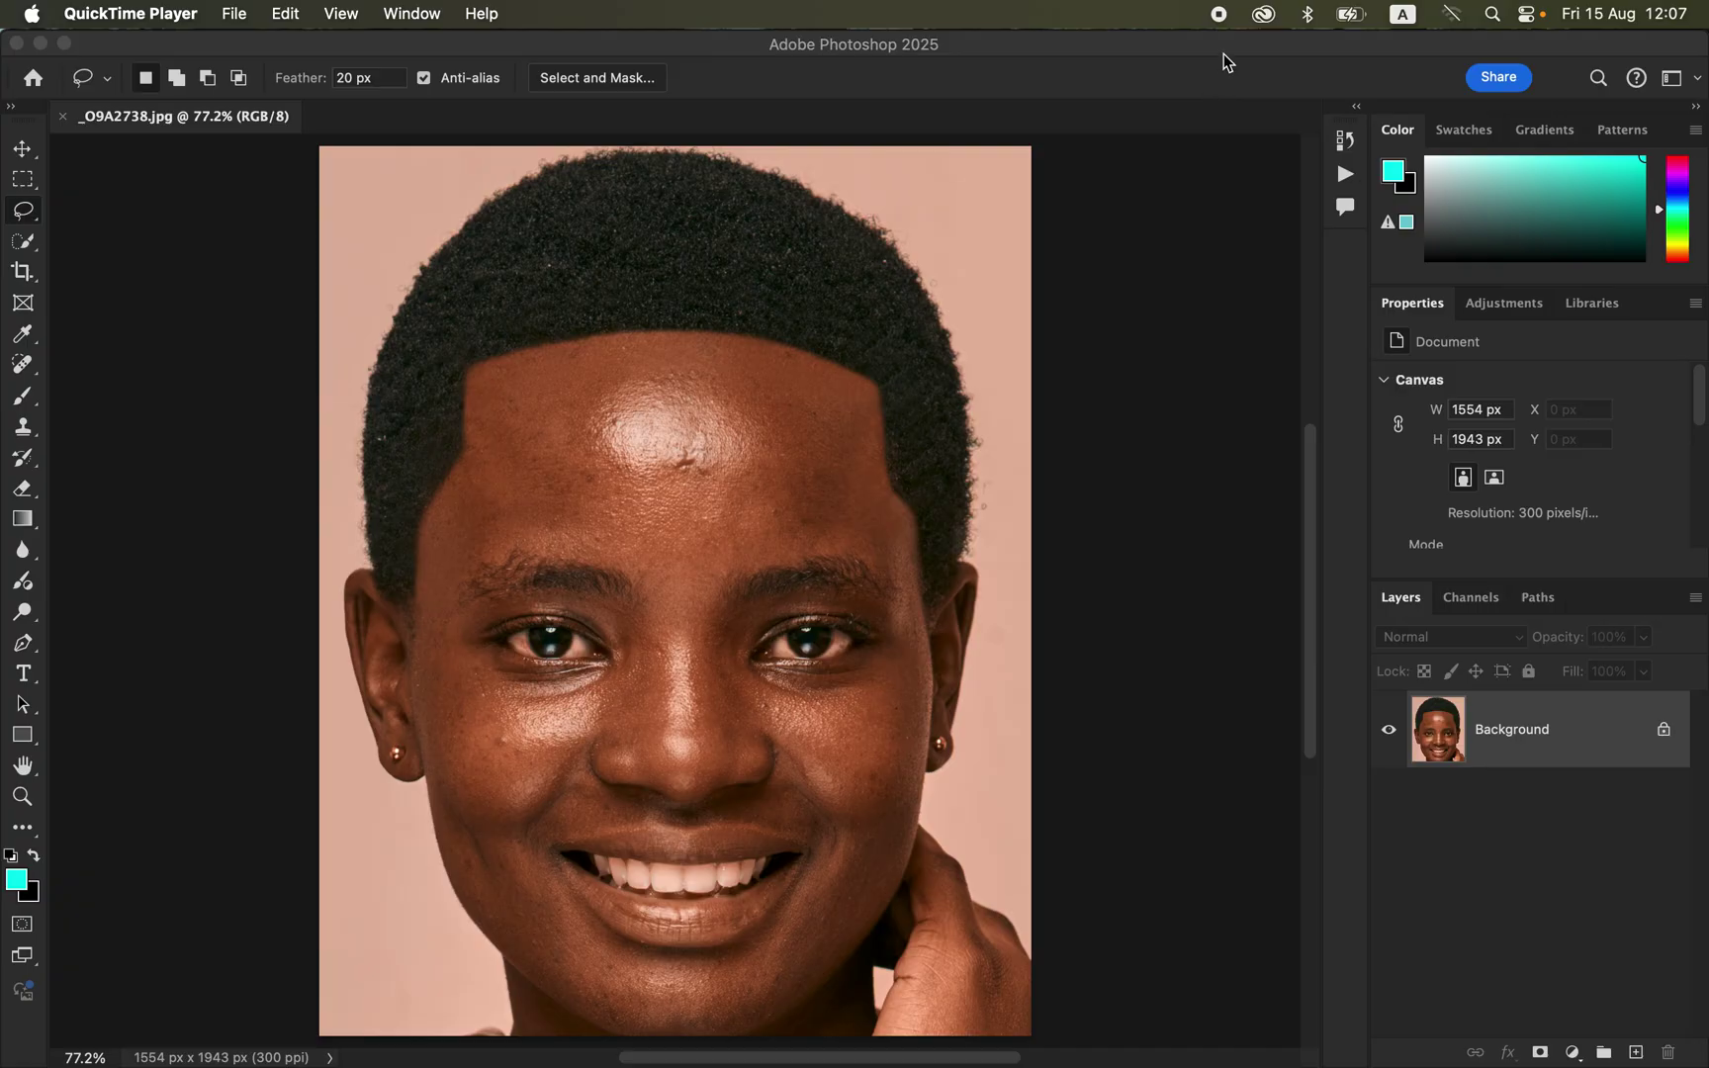
Run the FS 8 BIT action from the TEST ACTION set on the portrait
left_click(1227, 62)
left_click(1346, 174)
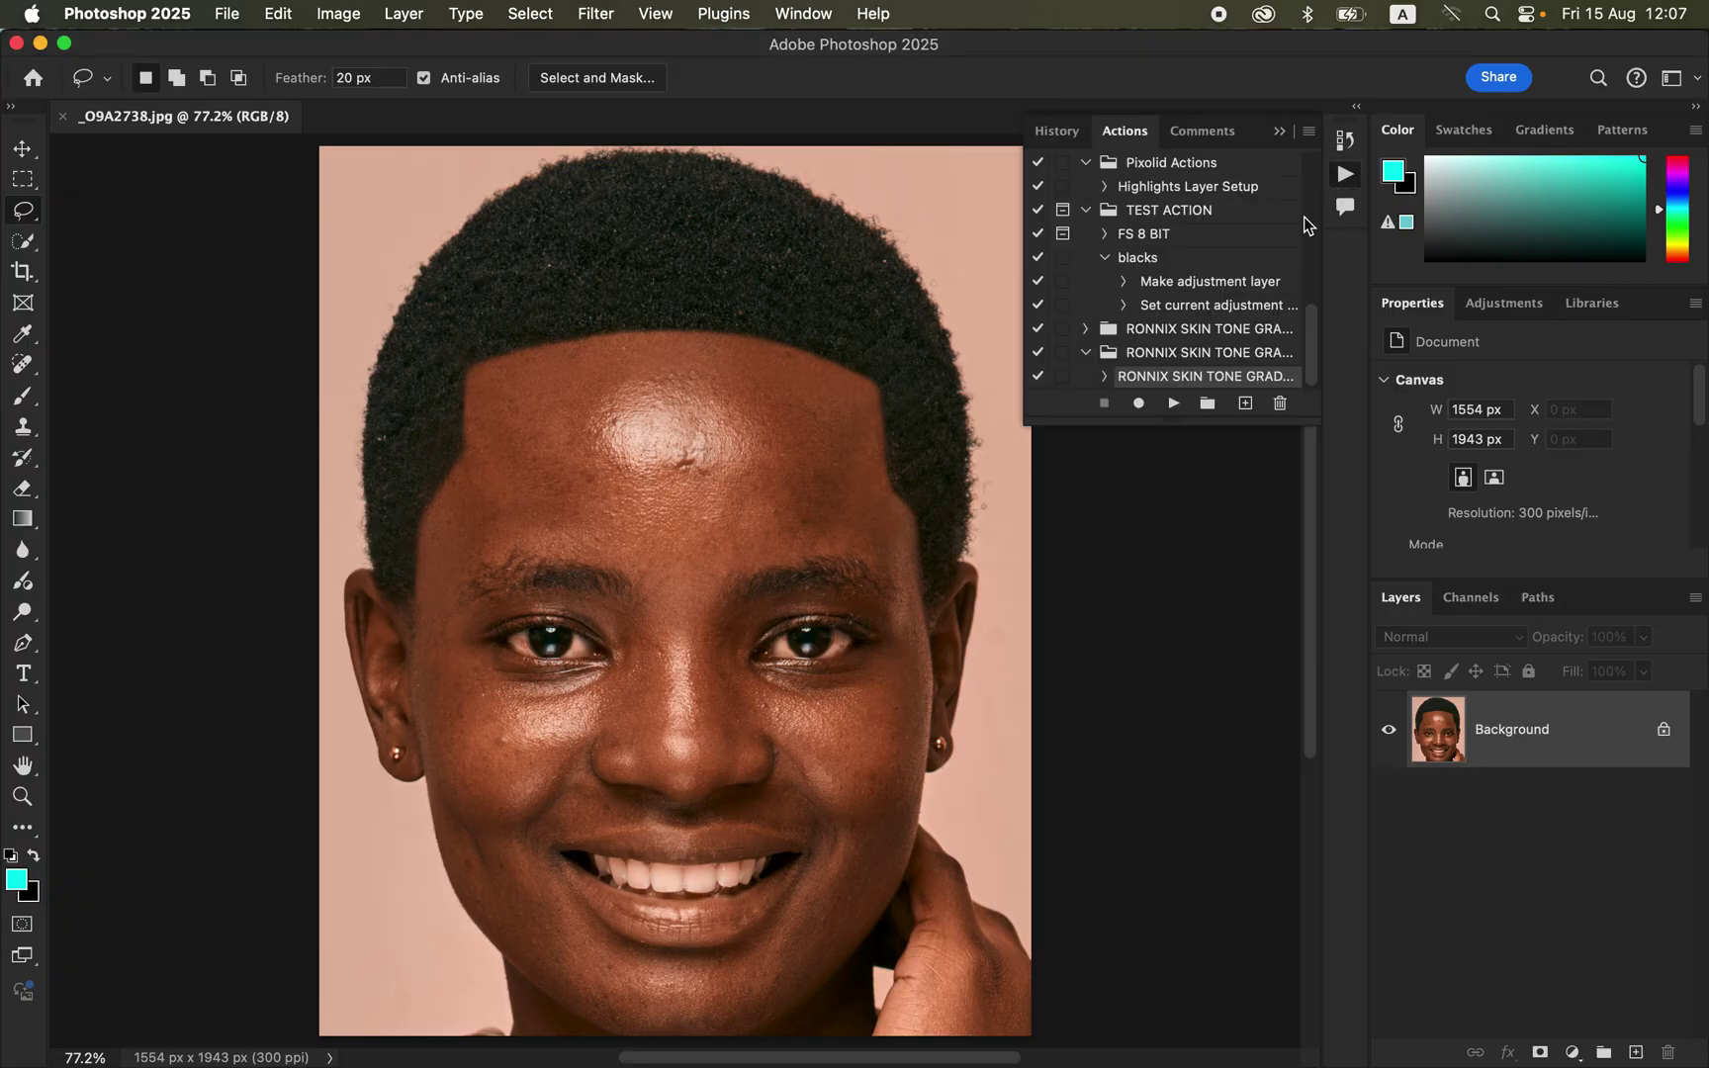
left_click(1106, 258)
left_click(1149, 285)
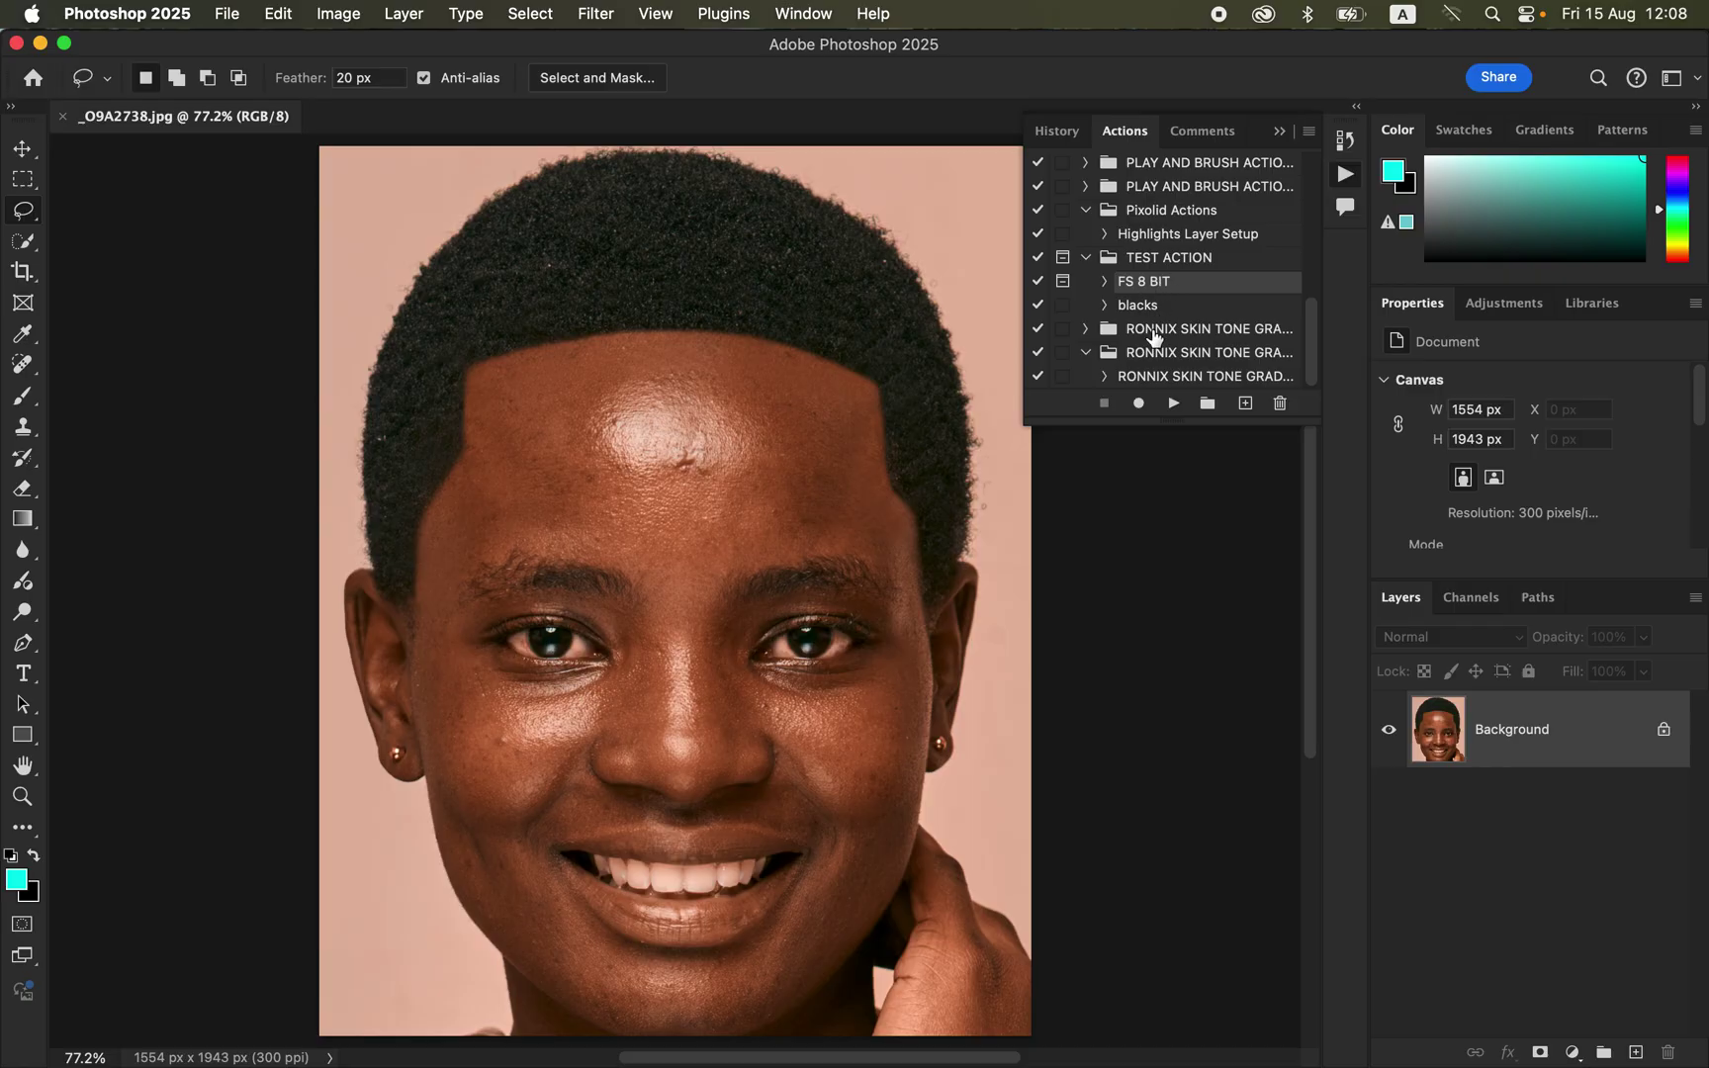
left_click(1170, 405)
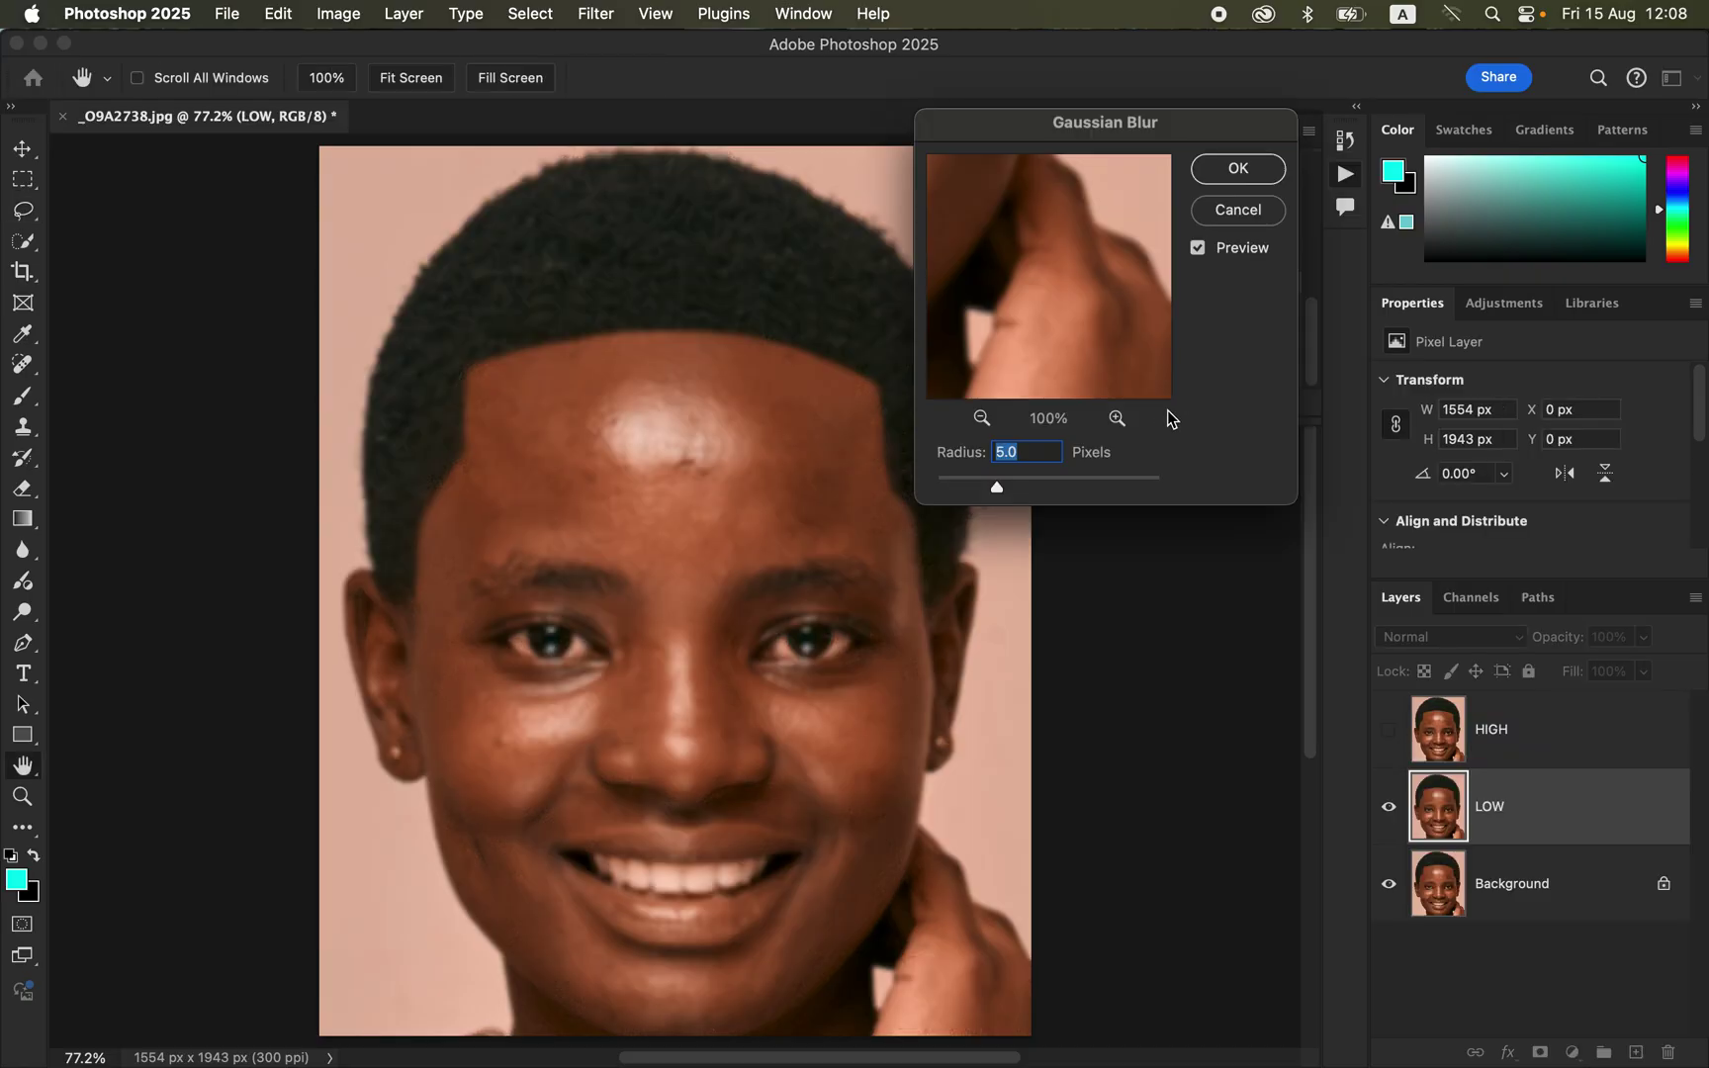
Apply the action's Gaussian Blur to the LOW layer with a radius of 2.1 pixels
left_click_drag(1107, 109, 1131, 111)
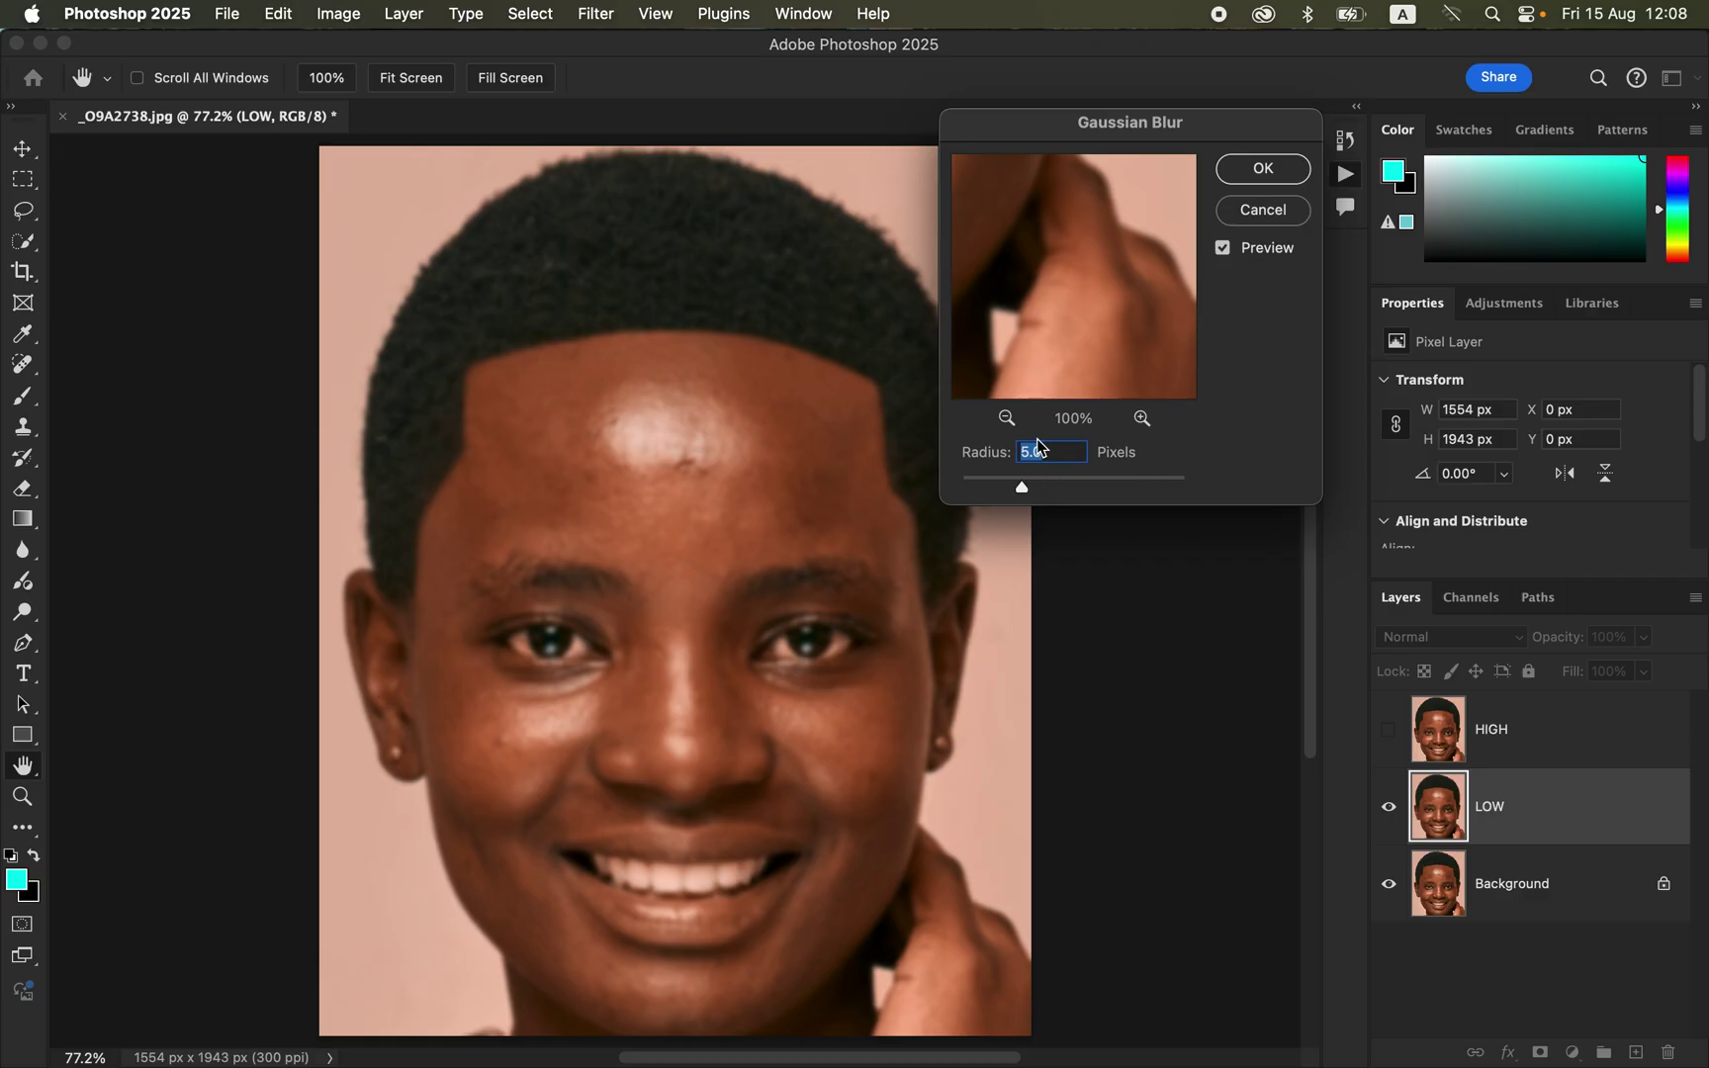
left_click_drag(1138, 124, 1238, 127)
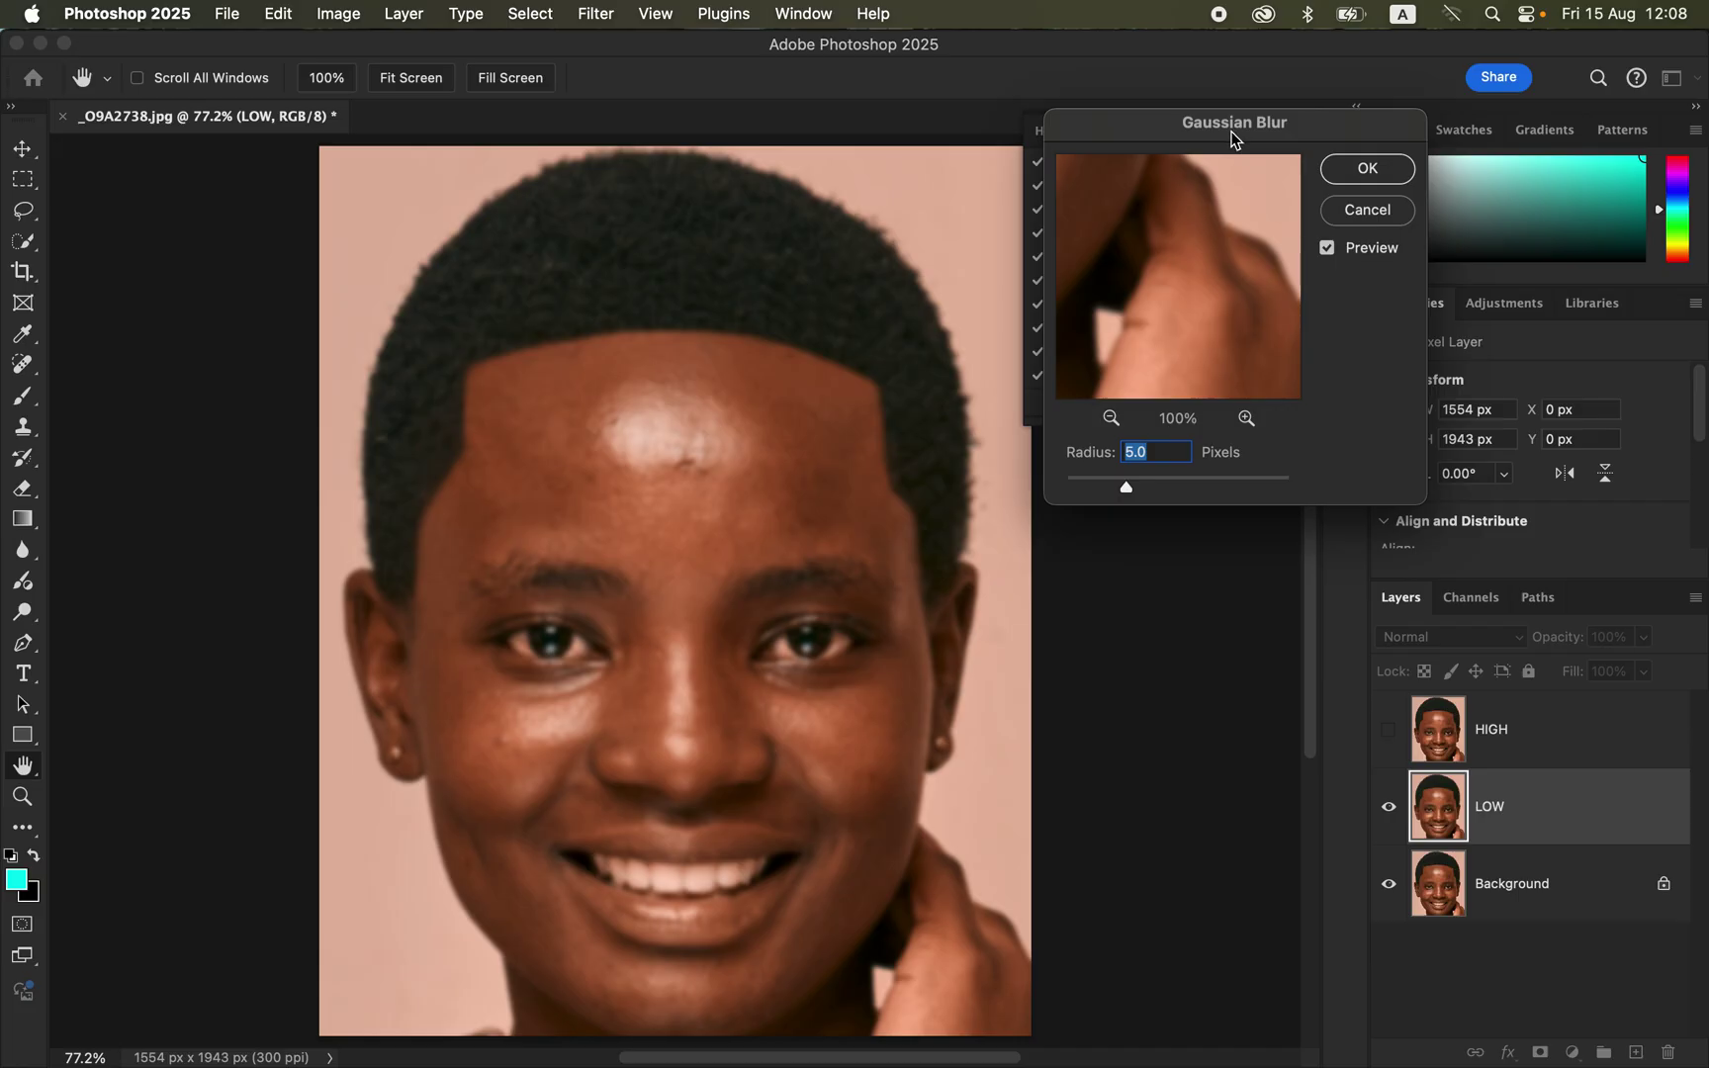
left_click_drag(1224, 129, 1210, 129)
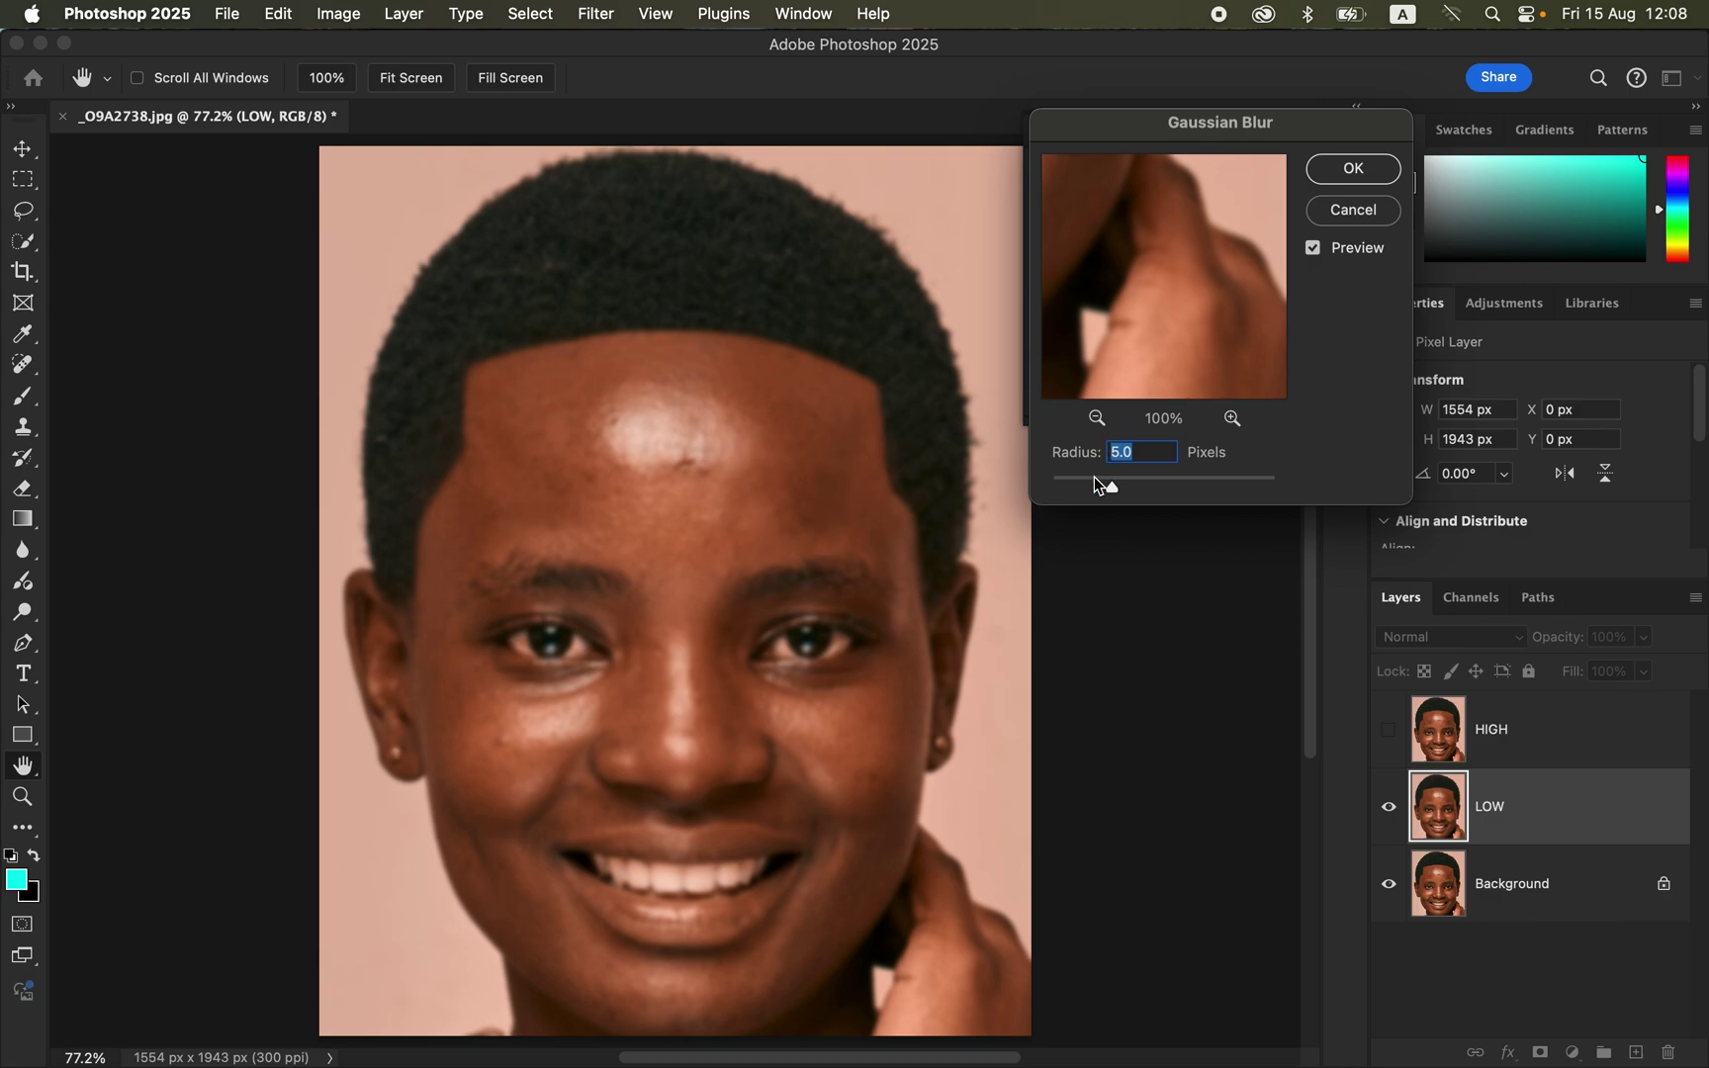
left_click_drag(1113, 492, 1076, 491)
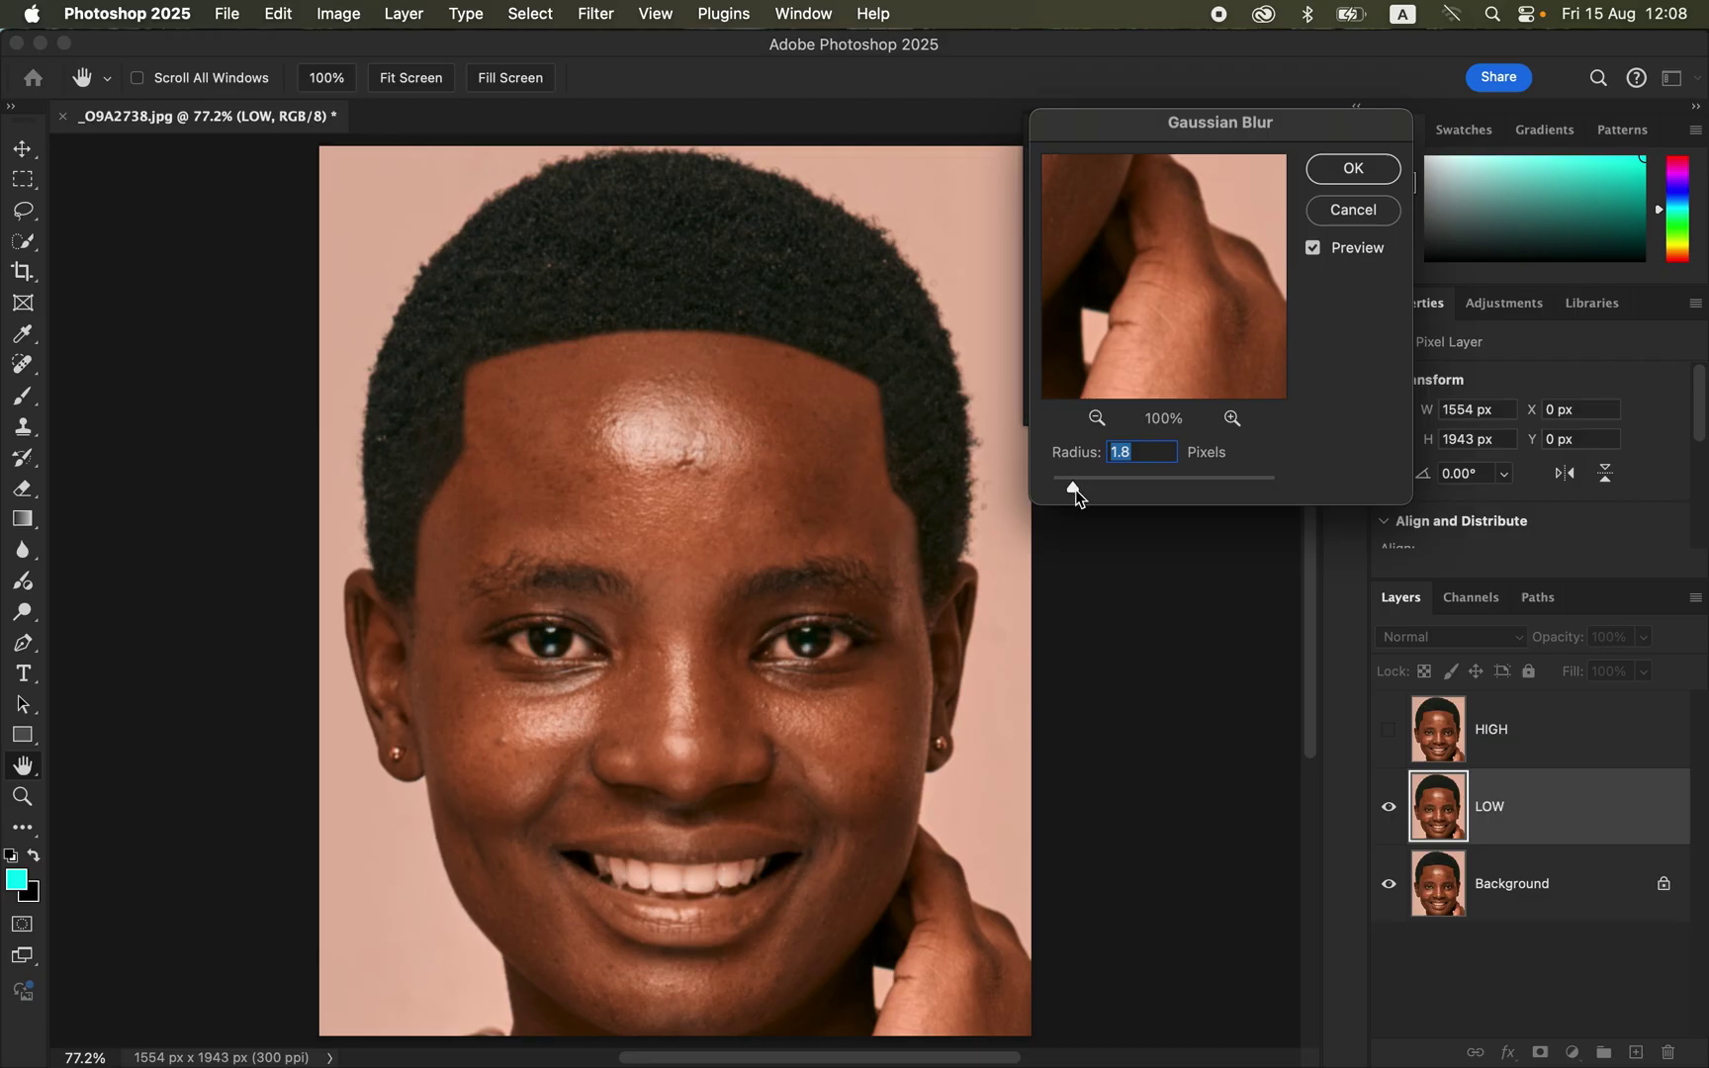
left_click(1353, 168)
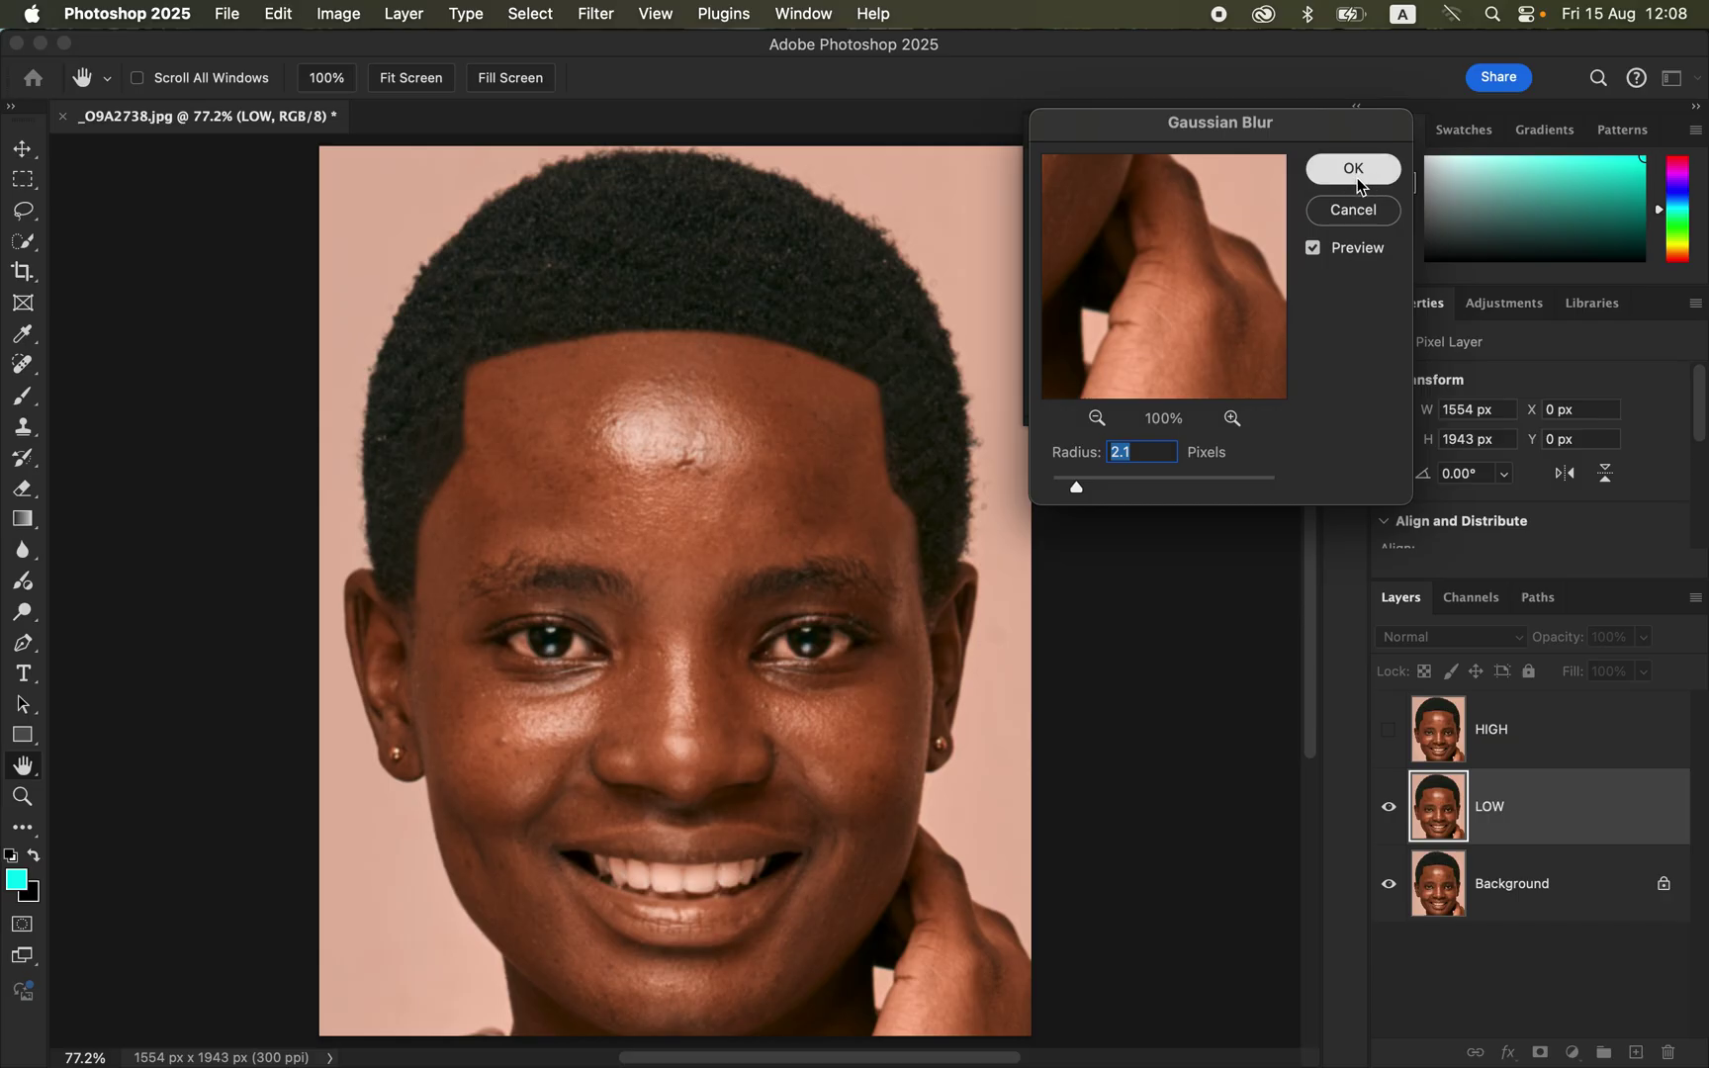
left_click(1279, 131)
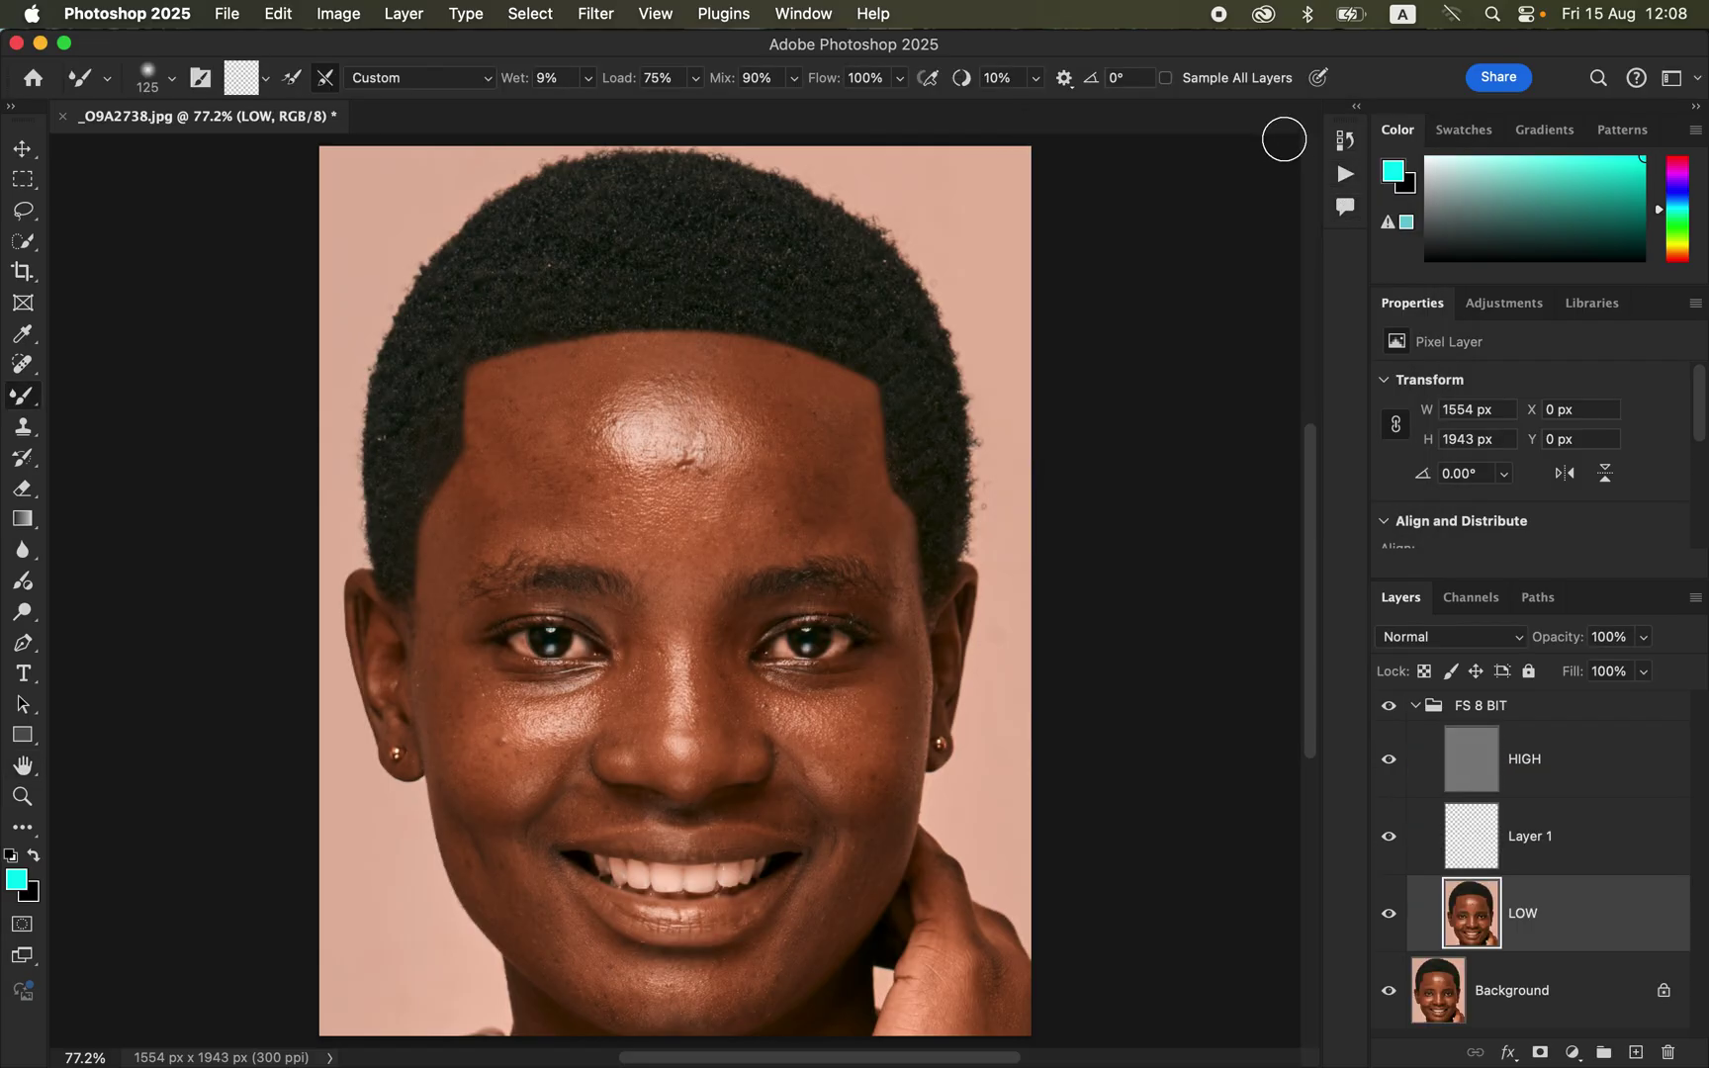
Hide the HIGH layer and prepare the Mixer Brush with a clean, unloaded tip for the LOW layer
left_click(1389, 772)
mouse_move(23, 397)
left_mouse_down()
mouse_move(84, 409)
mouse_move(92, 458)
mouse_move(117, 456)
left_mouse_up()
left_click(172, 78)
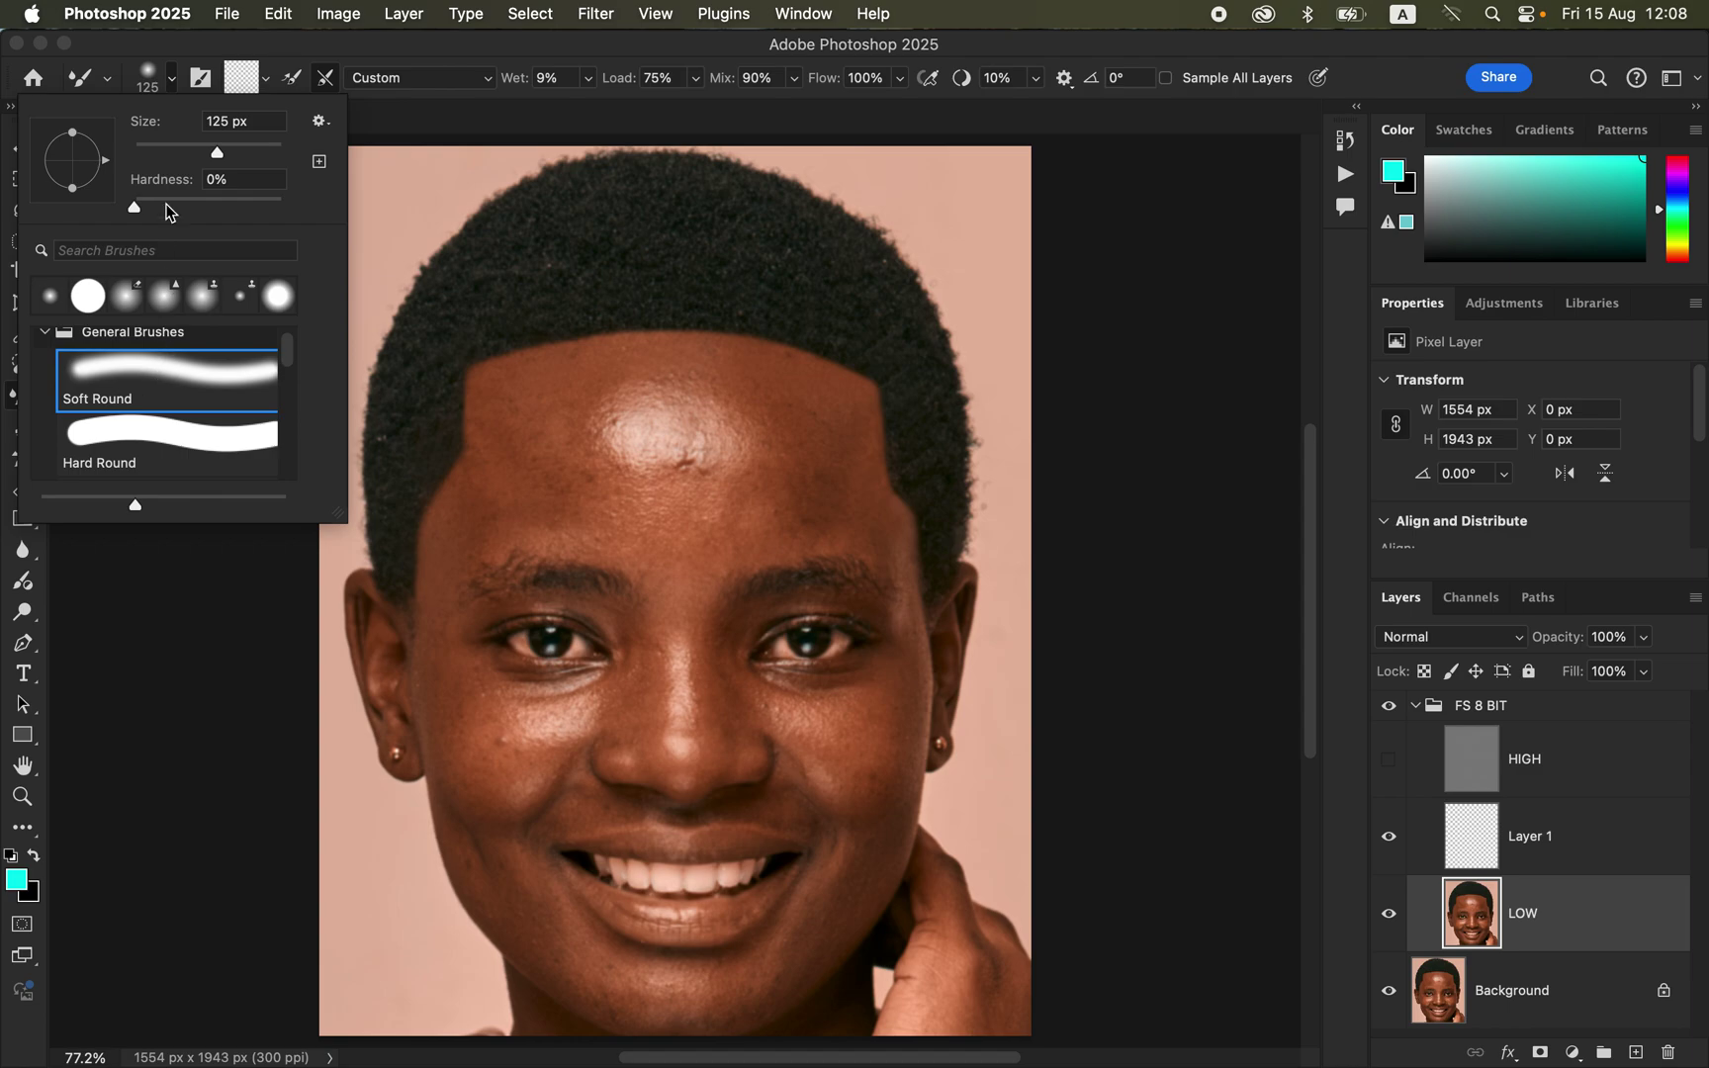
left_click(266, 78)
left_click(286, 130)
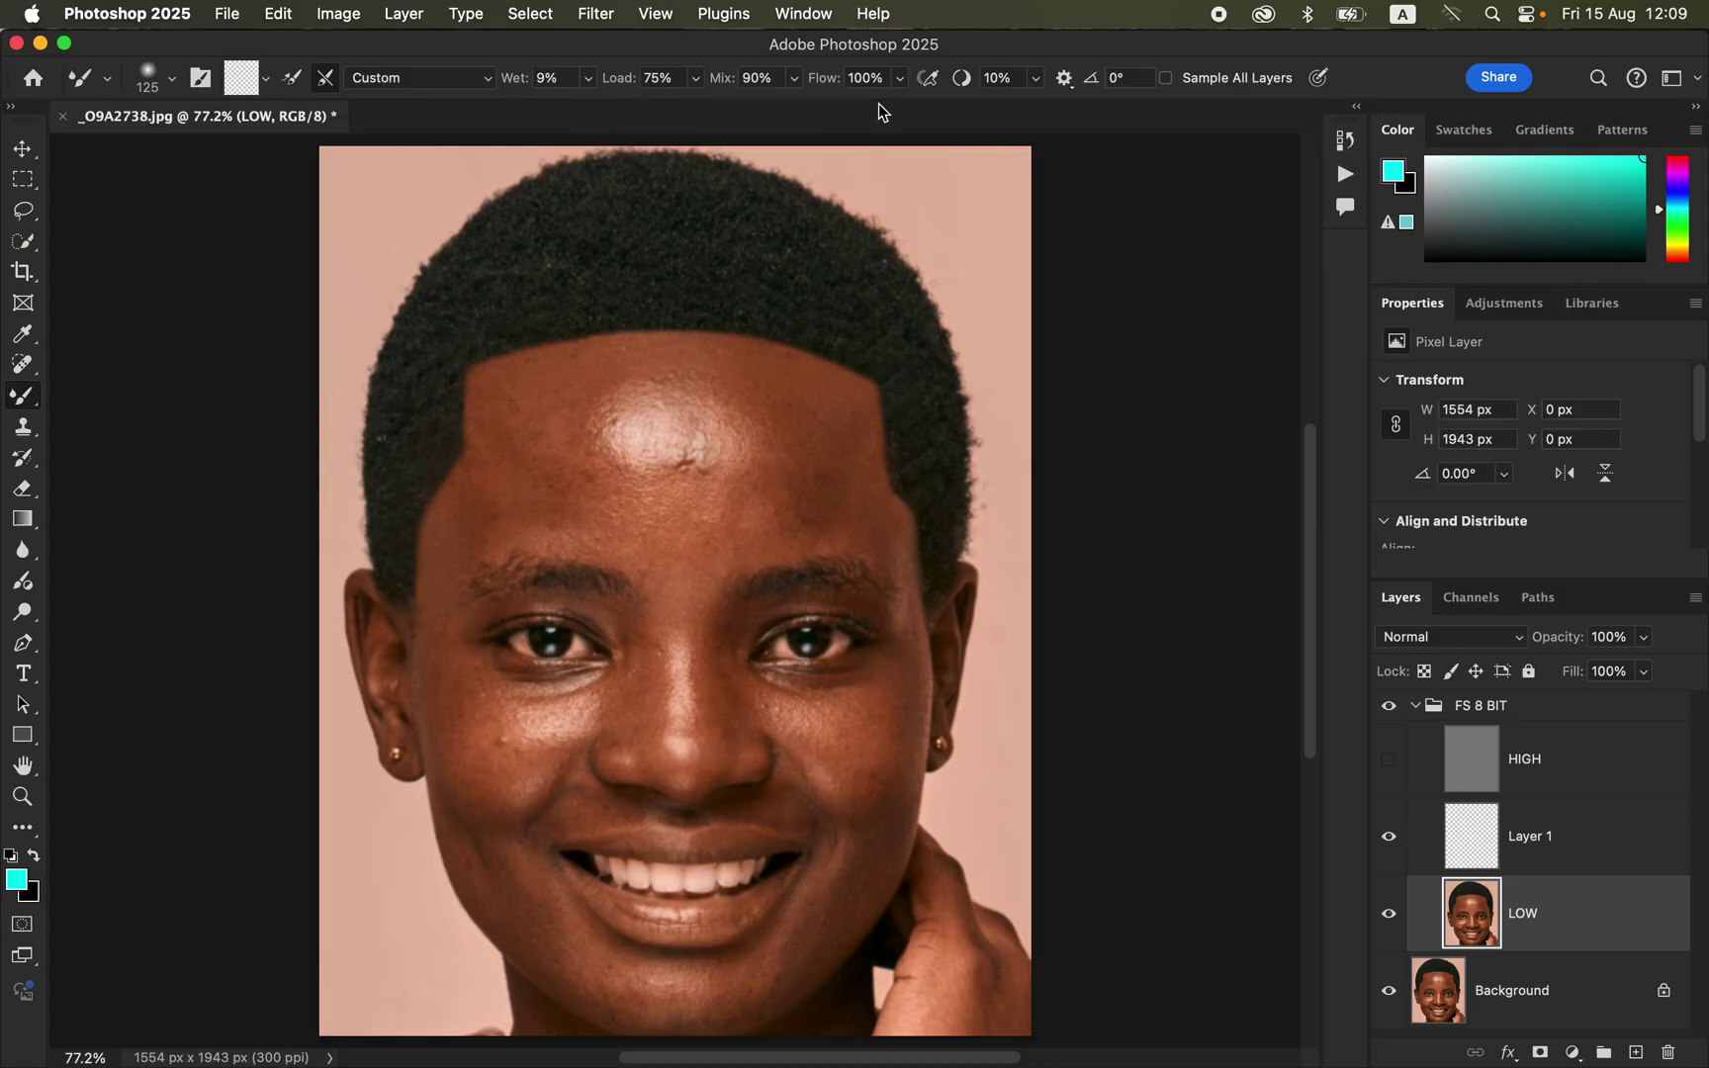
Smooth the forehead on the LOW layer with a 200 px Mixer Brush and show the HIGH layer again
left_click(562, 463)
key("bracketright")
key("bracketright")
key("bracketright")
mouse_move(556, 433)
left_mouse_down()
mouse_move(590, 507)
mouse_move(607, 496)
mouse_move(589, 490)
mouse_move(653, 513)
mouse_move(745, 489)
mouse_move(762, 440)
mouse_move(770, 476)
mouse_move(762, 425)
mouse_move(808, 493)
mouse_move(823, 445)
mouse_move(739, 513)
mouse_move(765, 536)
mouse_move(800, 417)
mouse_move(730, 376)
mouse_move(520, 415)
mouse_move(505, 500)
mouse_move(627, 523)
mouse_move(656, 565)
mouse_move(702, 551)
mouse_move(608, 413)
mouse_move(579, 434)
mouse_move(575, 396)
mouse_move(548, 392)
mouse_move(666, 369)
mouse_move(833, 405)
mouse_move(820, 459)
mouse_move(643, 446)
mouse_move(650, 470)
mouse_move(645, 452)
mouse_move(724, 489)
mouse_move(786, 462)
mouse_move(859, 518)
mouse_move(837, 454)
mouse_move(579, 493)
mouse_move(526, 473)
mouse_move(509, 410)
mouse_move(511, 453)
mouse_move(466, 496)
mouse_move(663, 475)
left_mouse_up()
left_click(1387, 761)
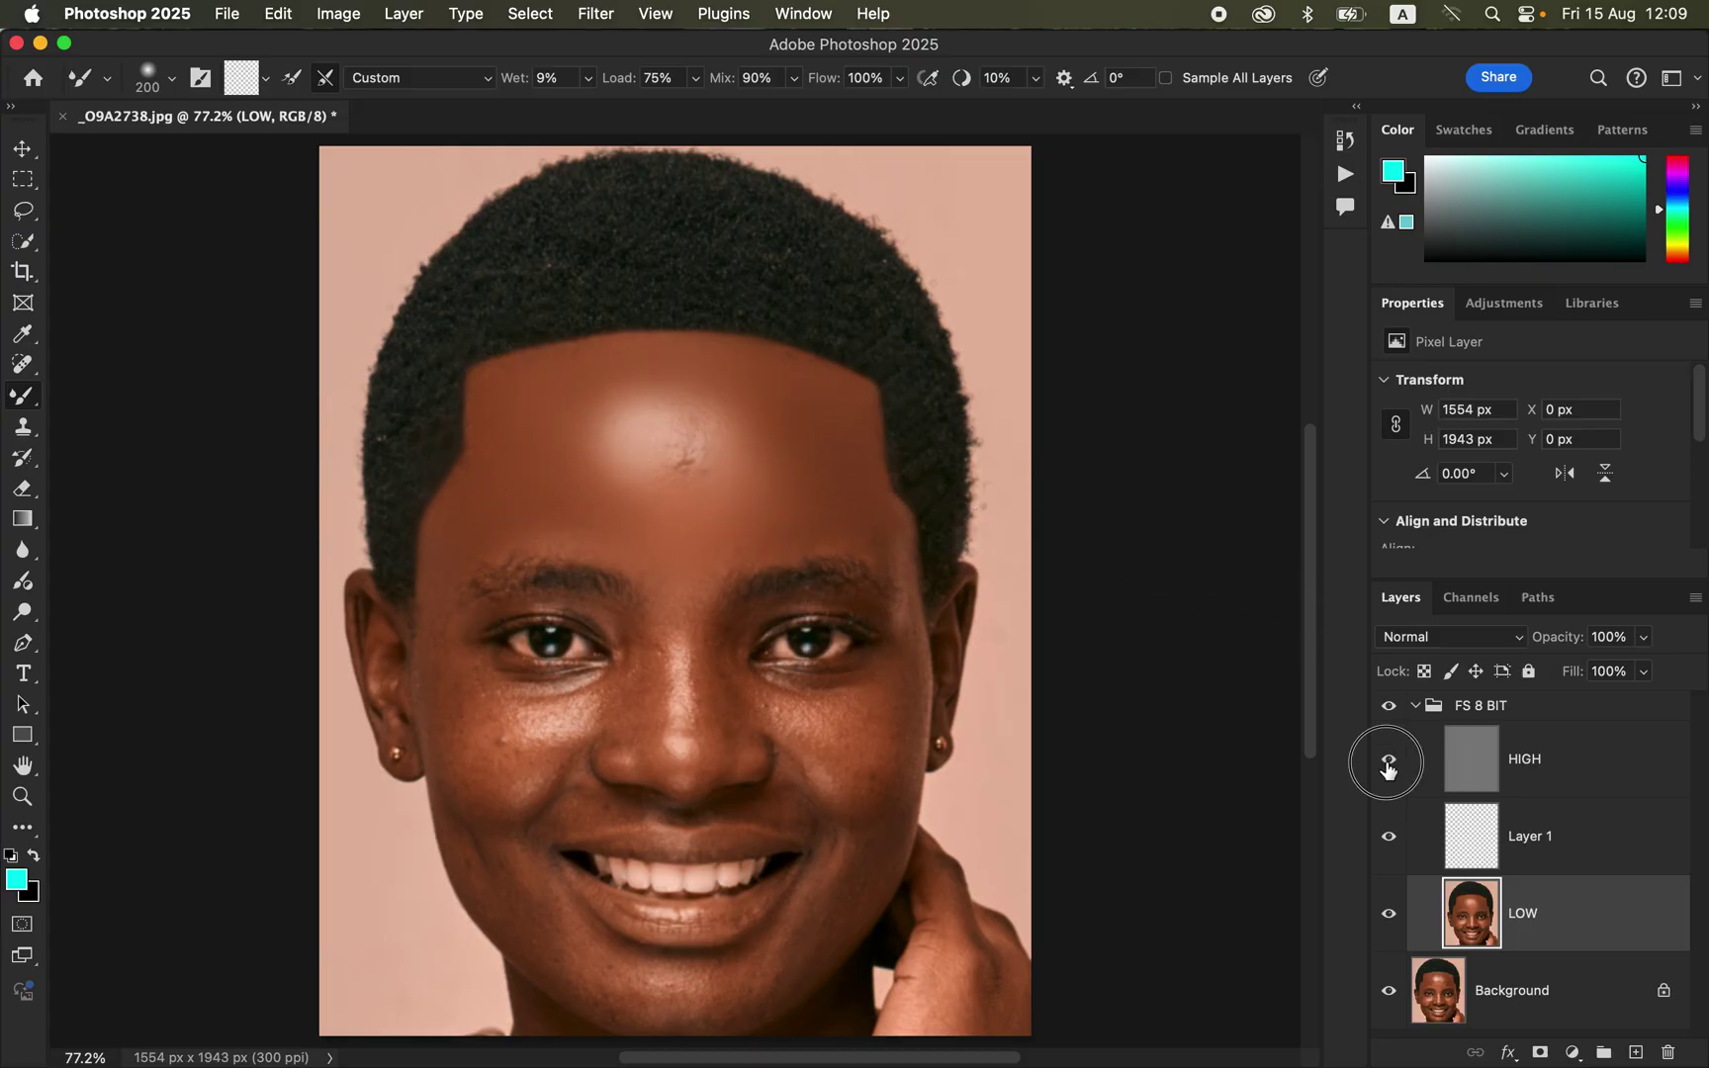
Compare the forehead before and after retouching by toggling the visibility of the FS 8 BIT group
left_click(1390, 708)
left_click(1390, 709)
left_click(1392, 708)
left_click(1392, 706)
left_click(1392, 706)
left_click(1394, 706)
left_click(1394, 707)
left_click(1394, 707)
left_click(1394, 706)
left_click(1391, 706)
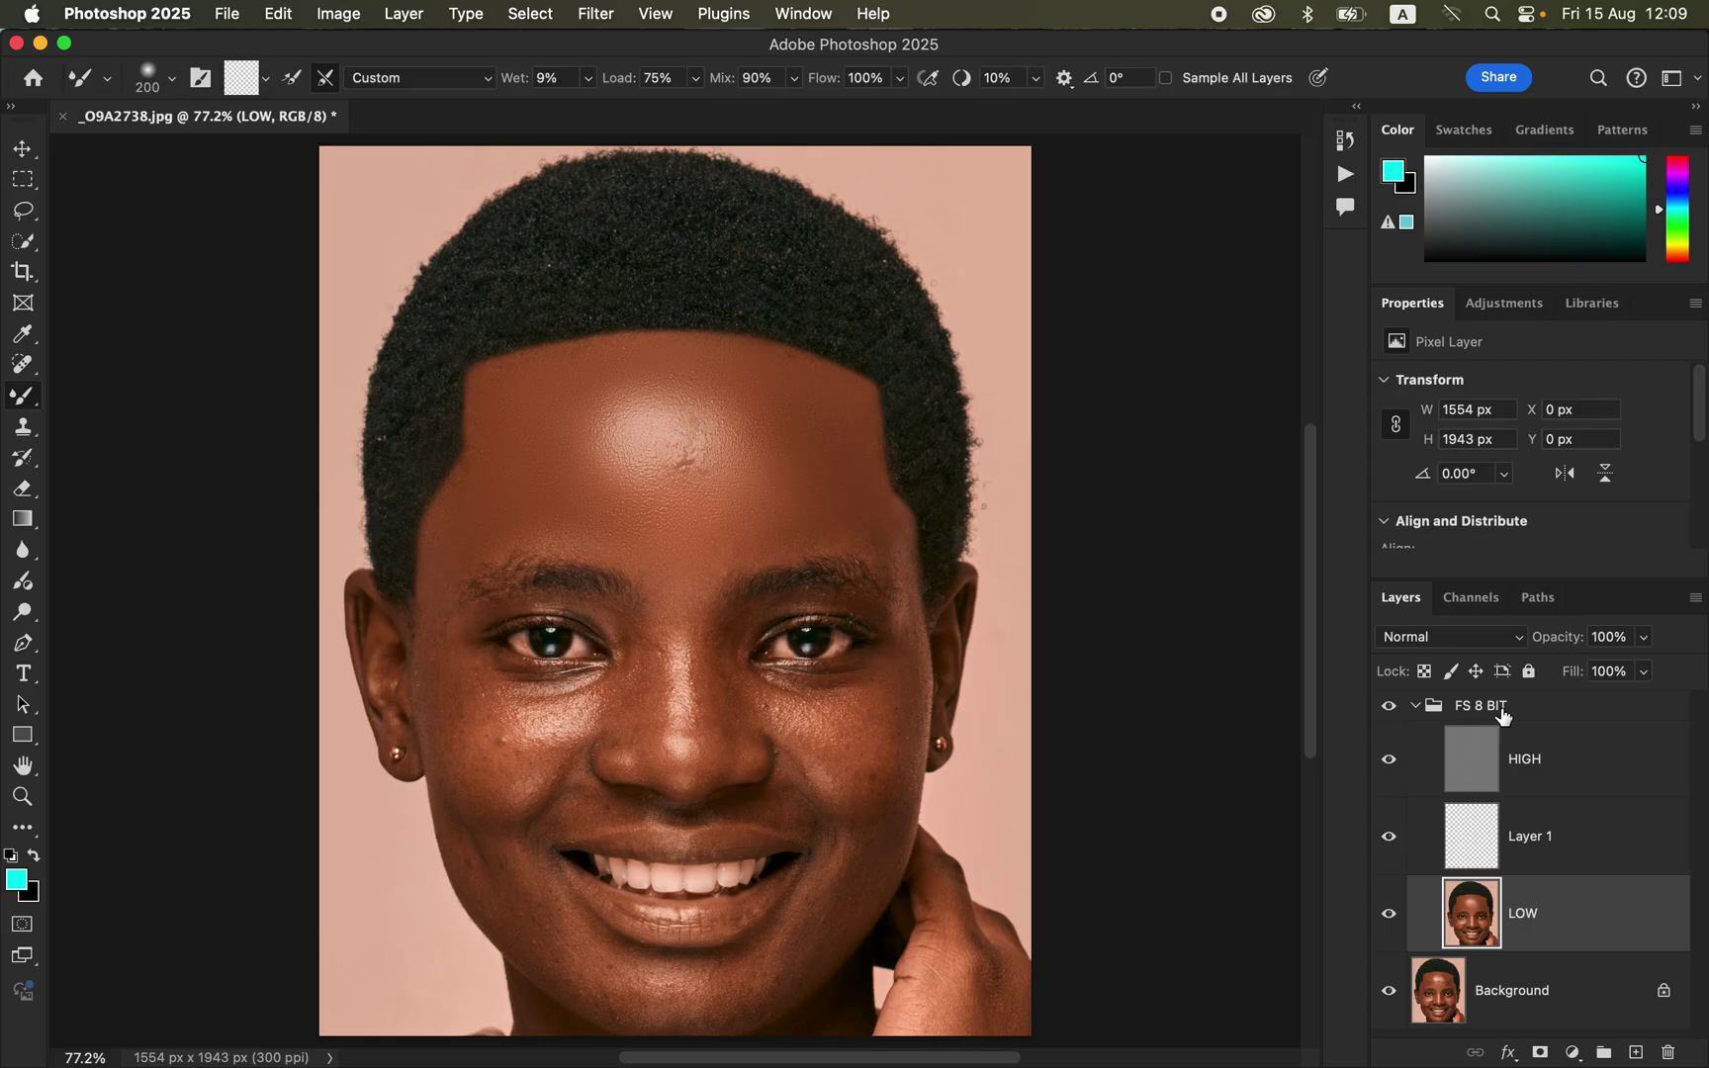
Delete the FS 8 BIT group with its layers, leaving only the Background
left_click(1500, 708)
key("super+shift+e")
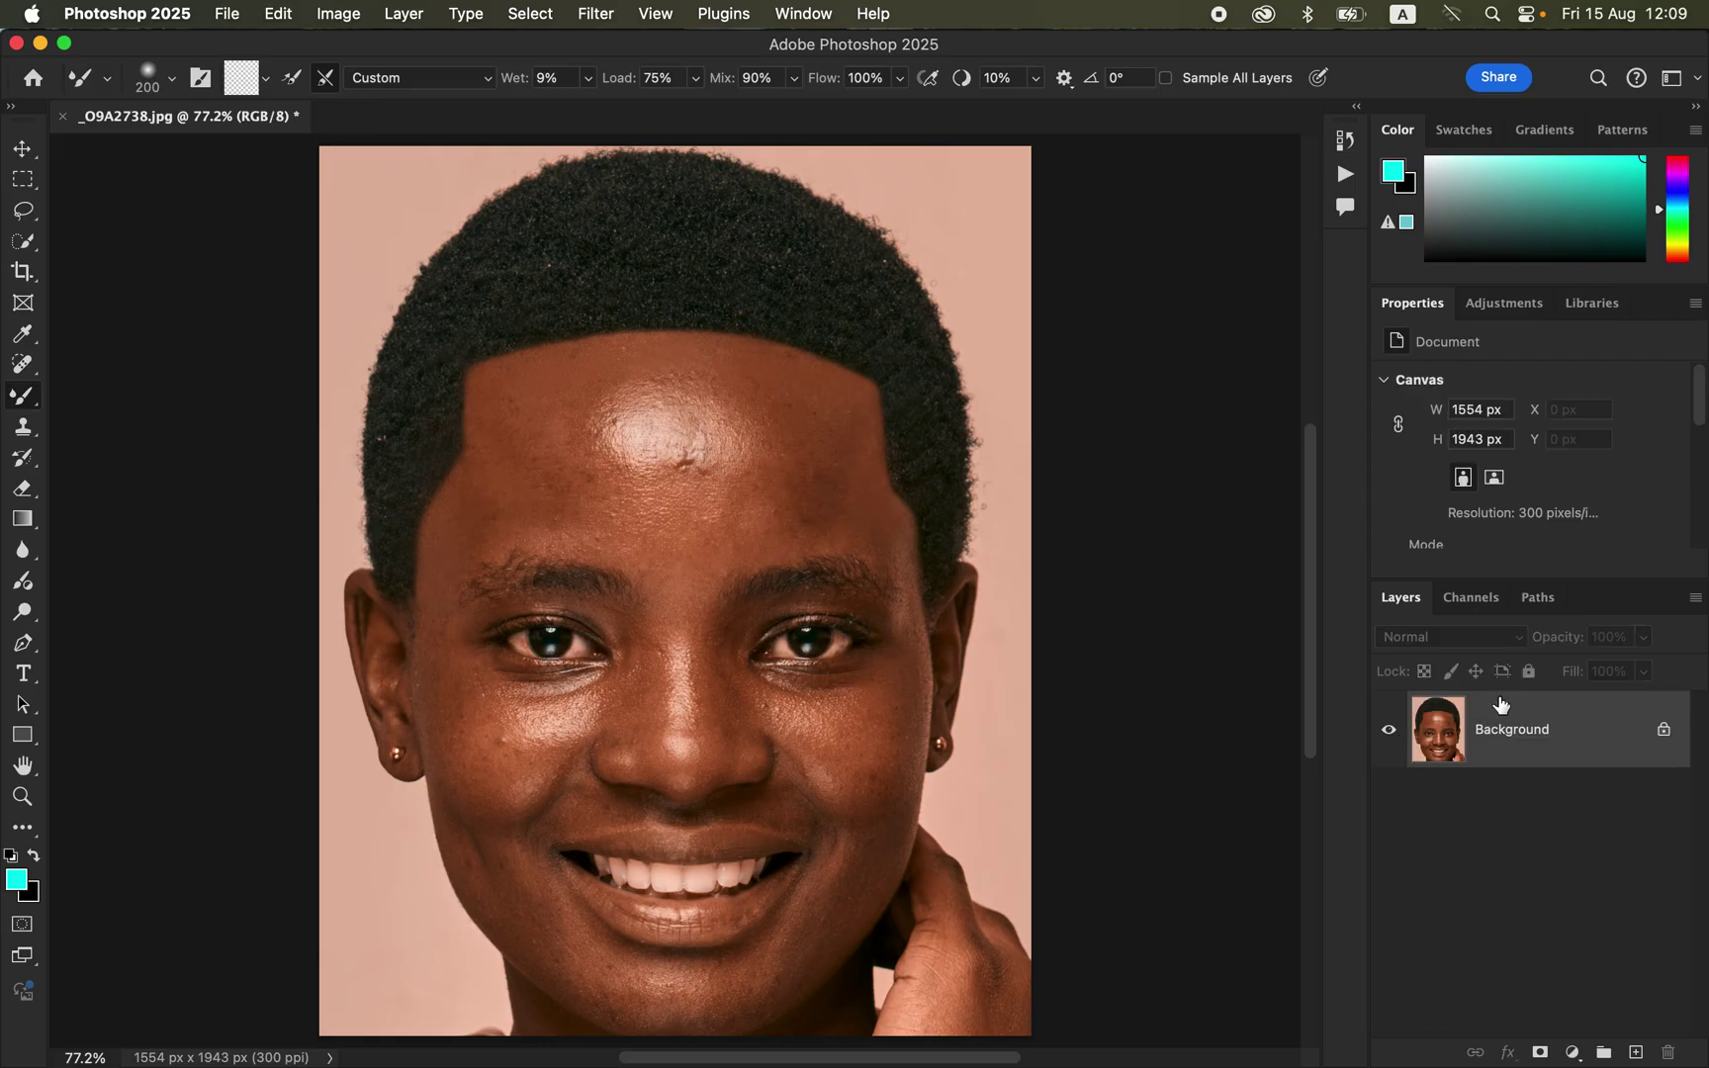
Run the FS 8 BIT action again on the Background image
left_click(1344, 176)
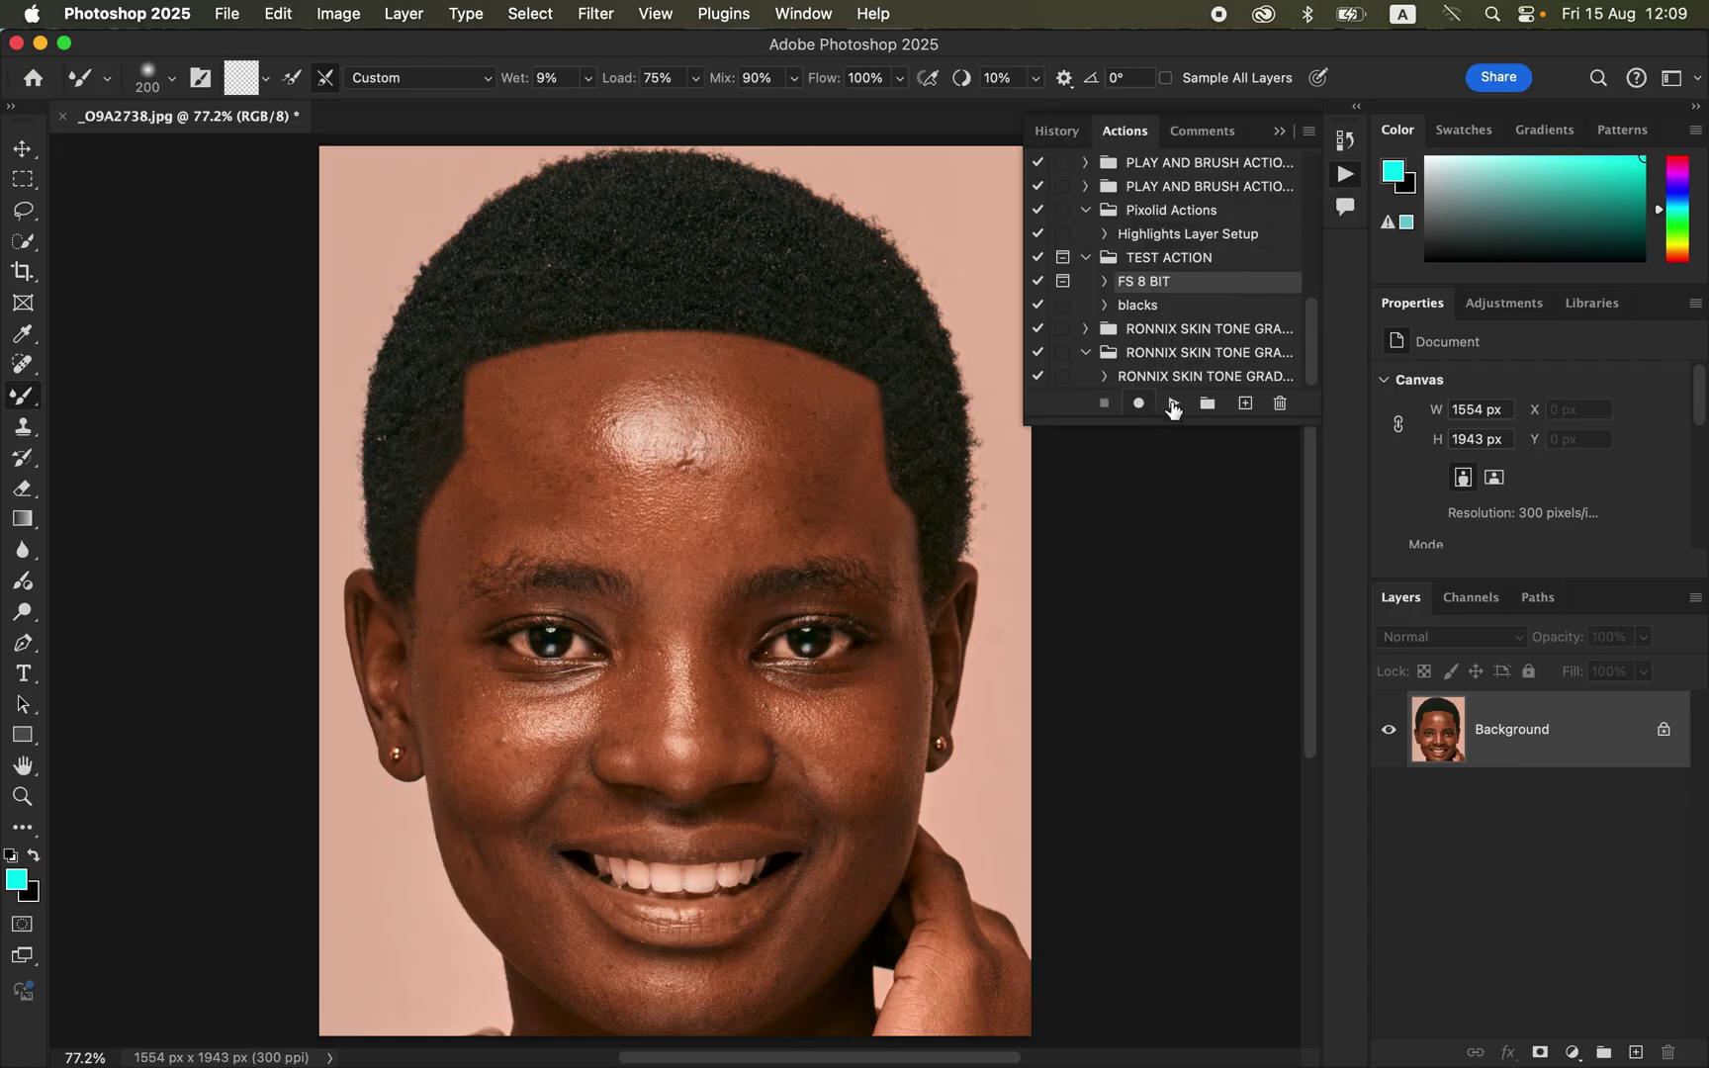
left_click(1171, 405)
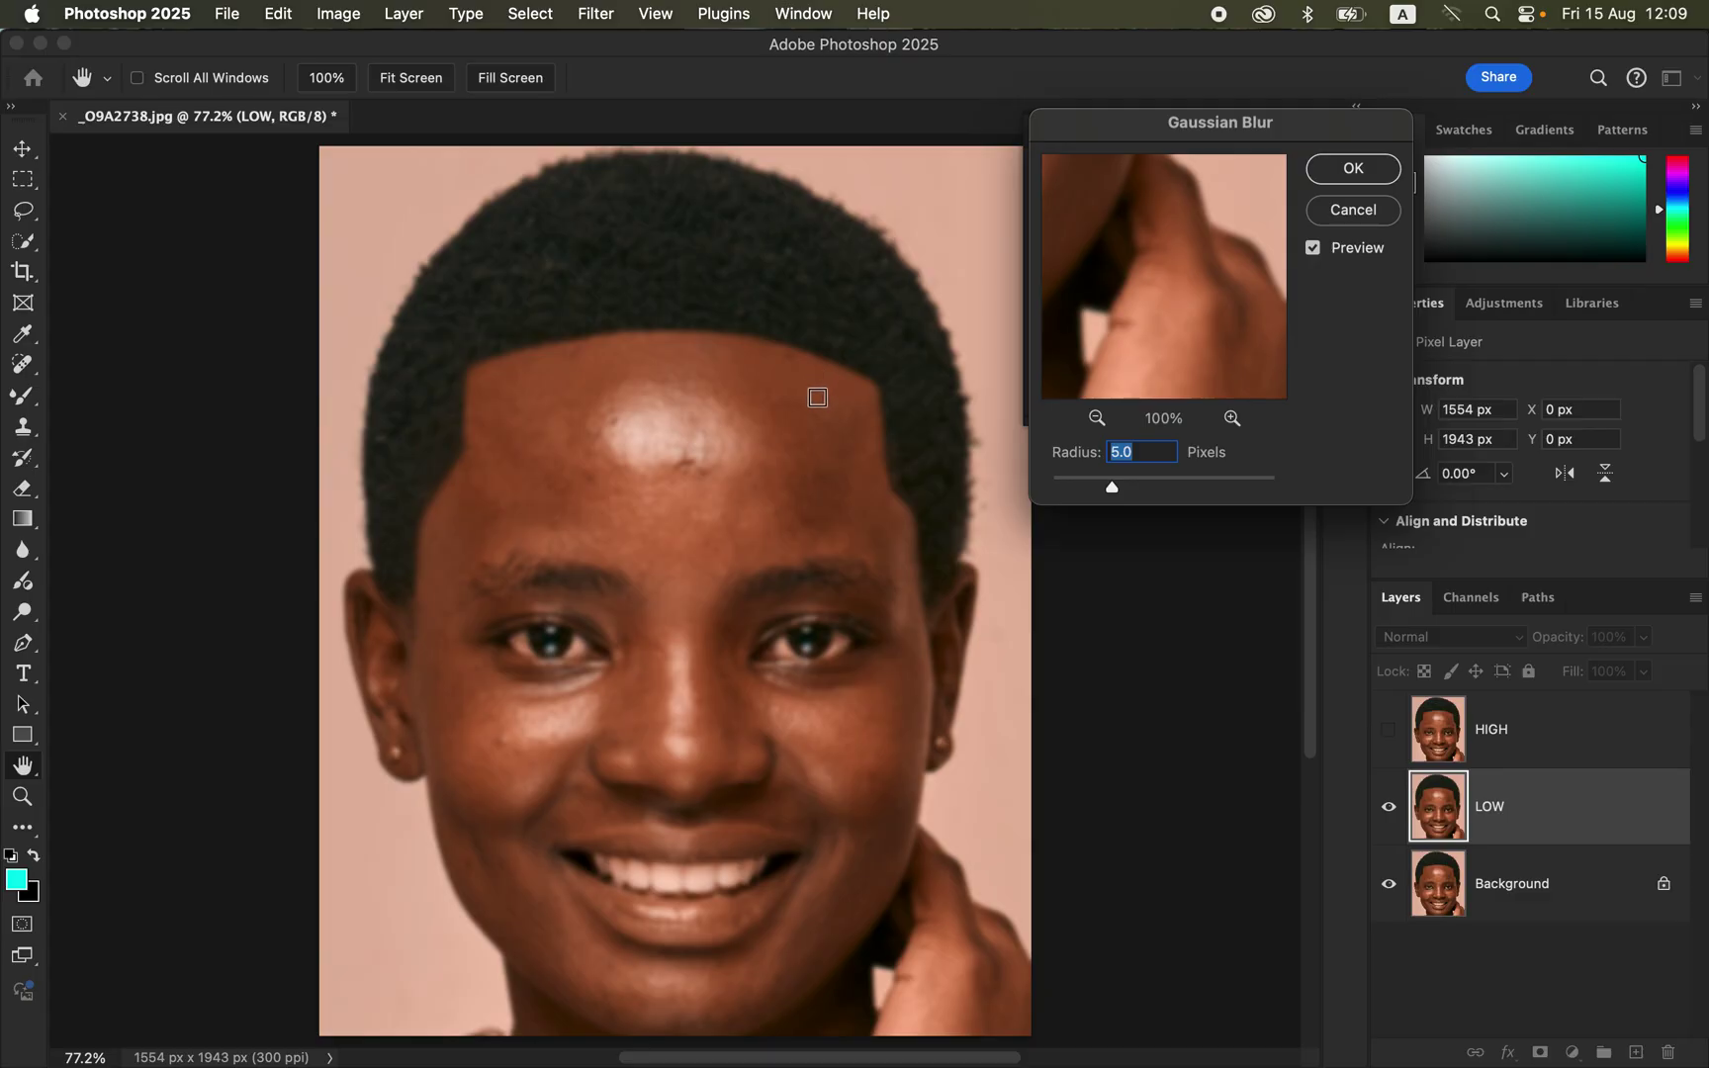
Lower the Gaussian Blur radius to 0.1 pixels and inspect the nose, forehead and cheek skin in the preview
left_click_drag(1110, 489, 1051, 486)
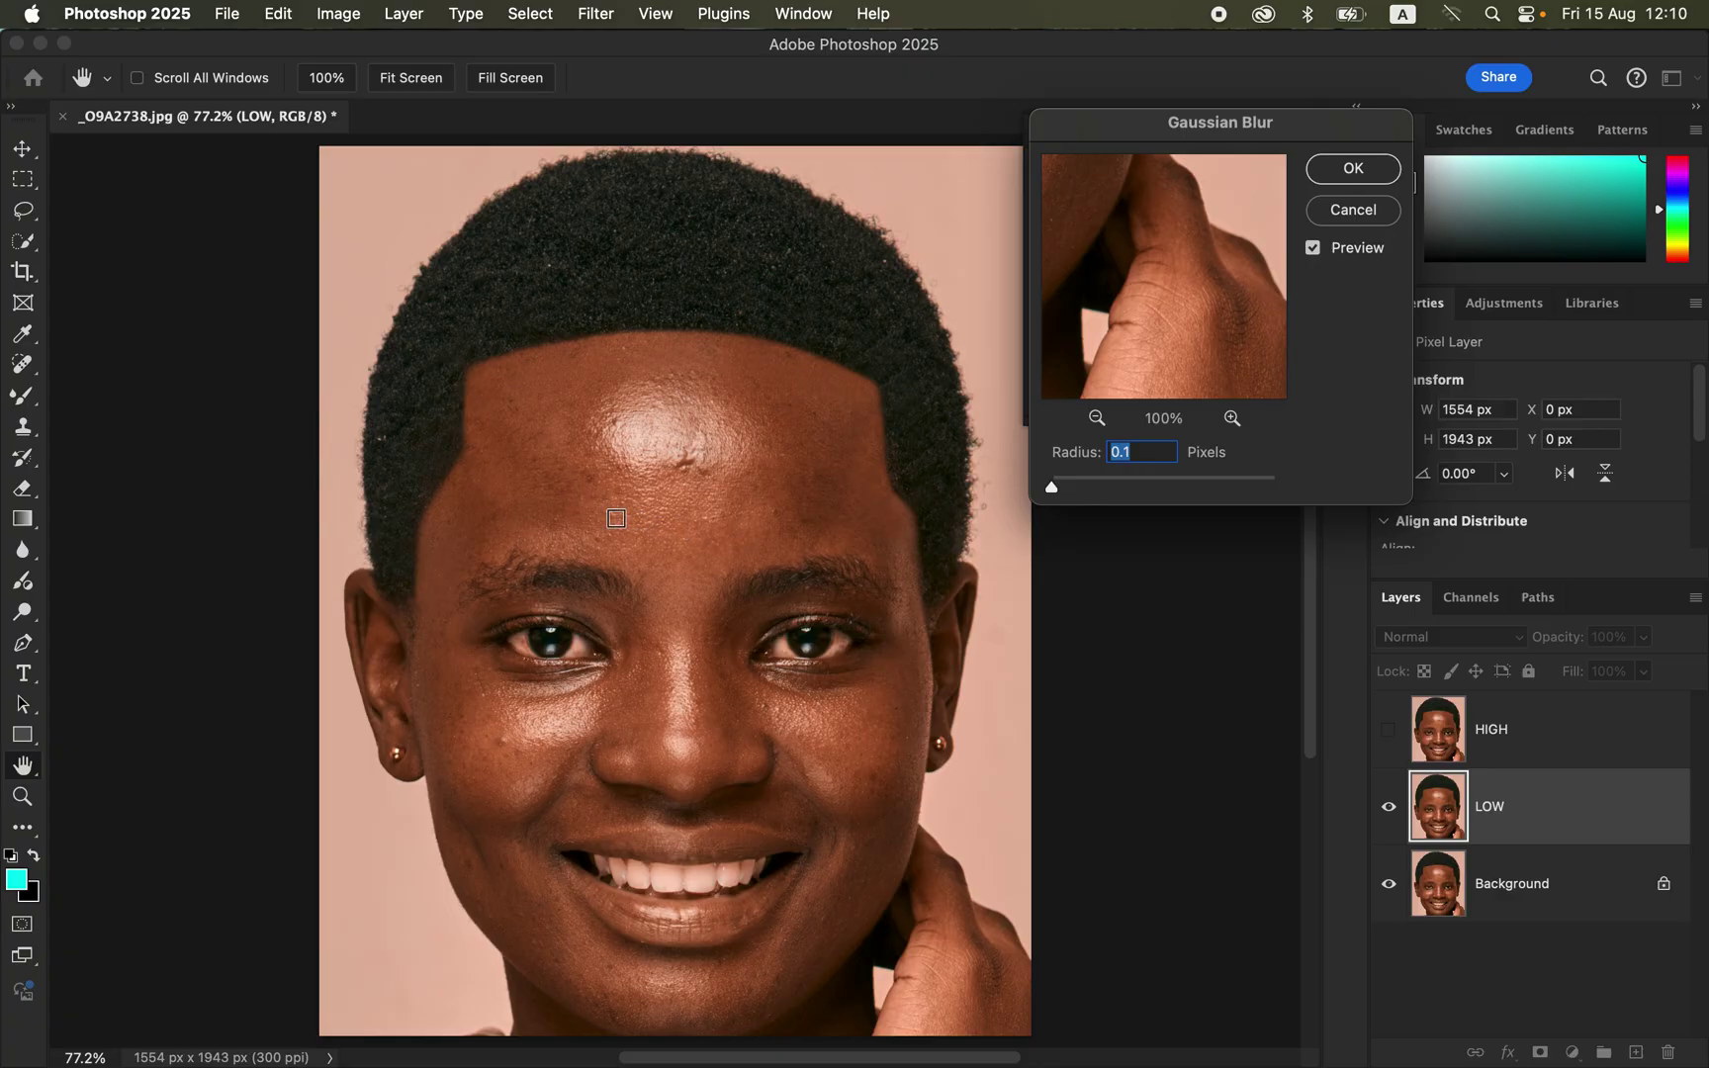
left_click(658, 678)
left_click(626, 698)
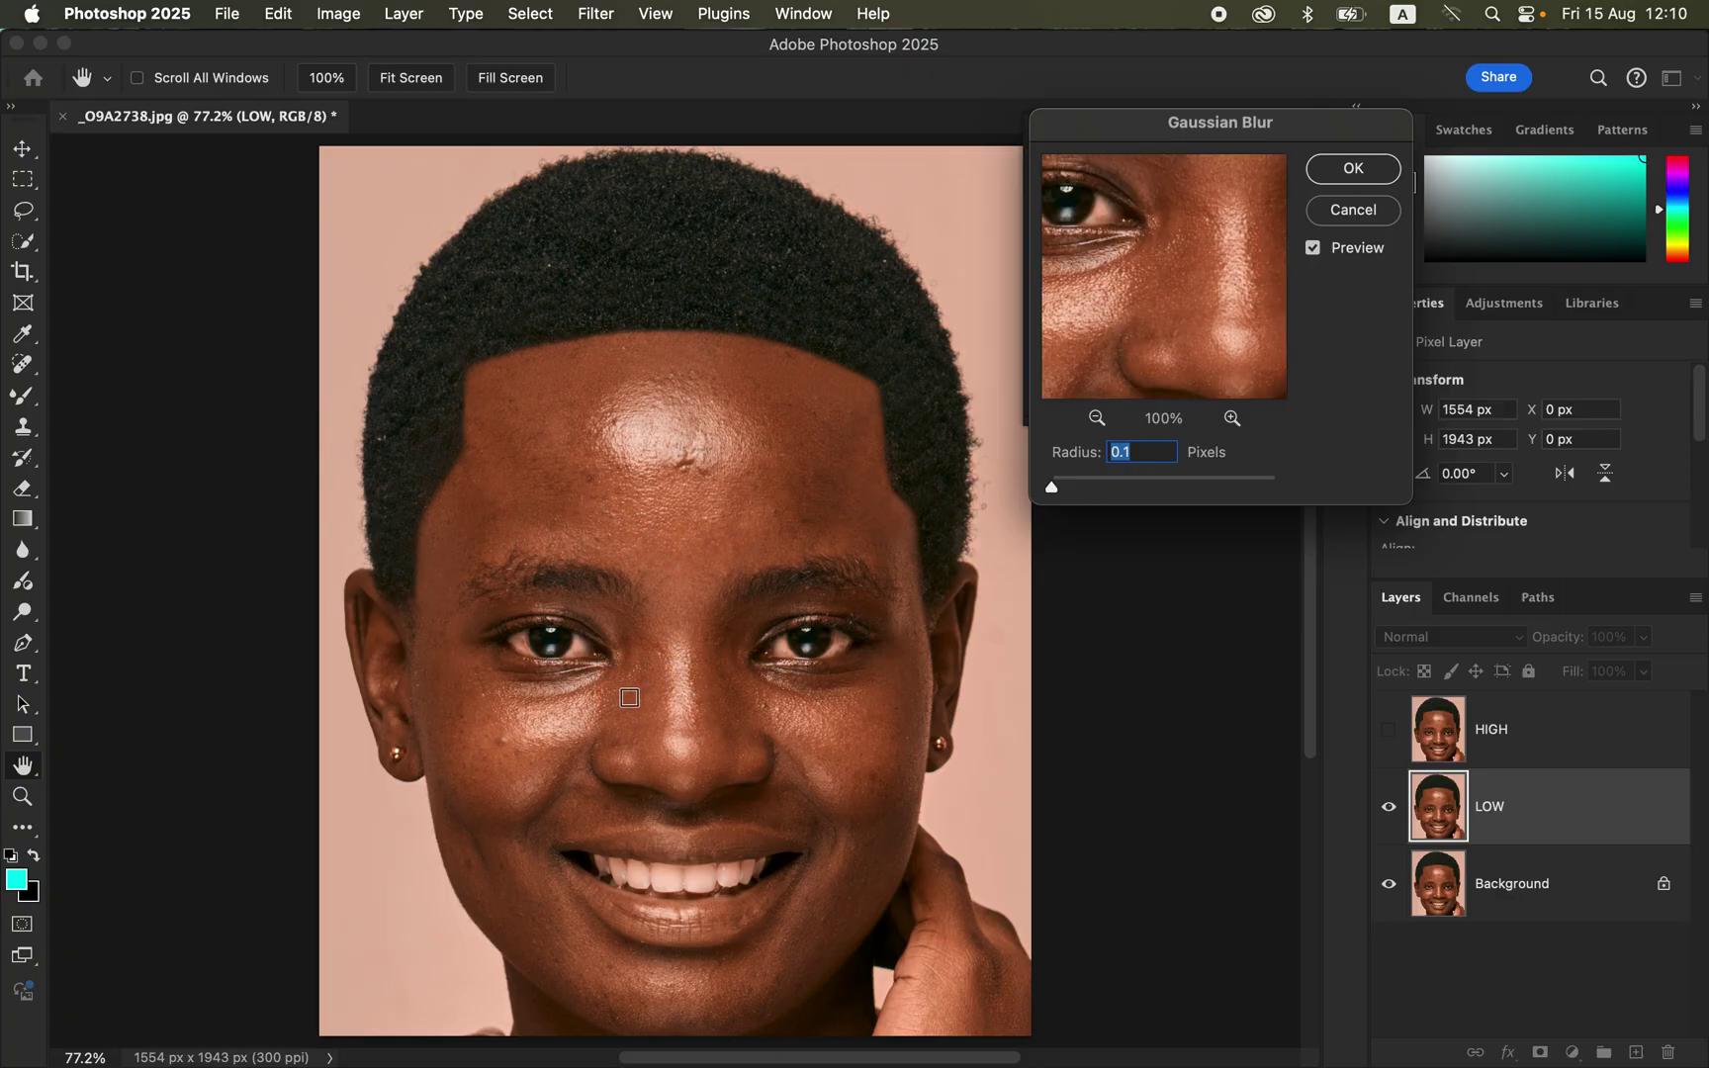
left_click(702, 460)
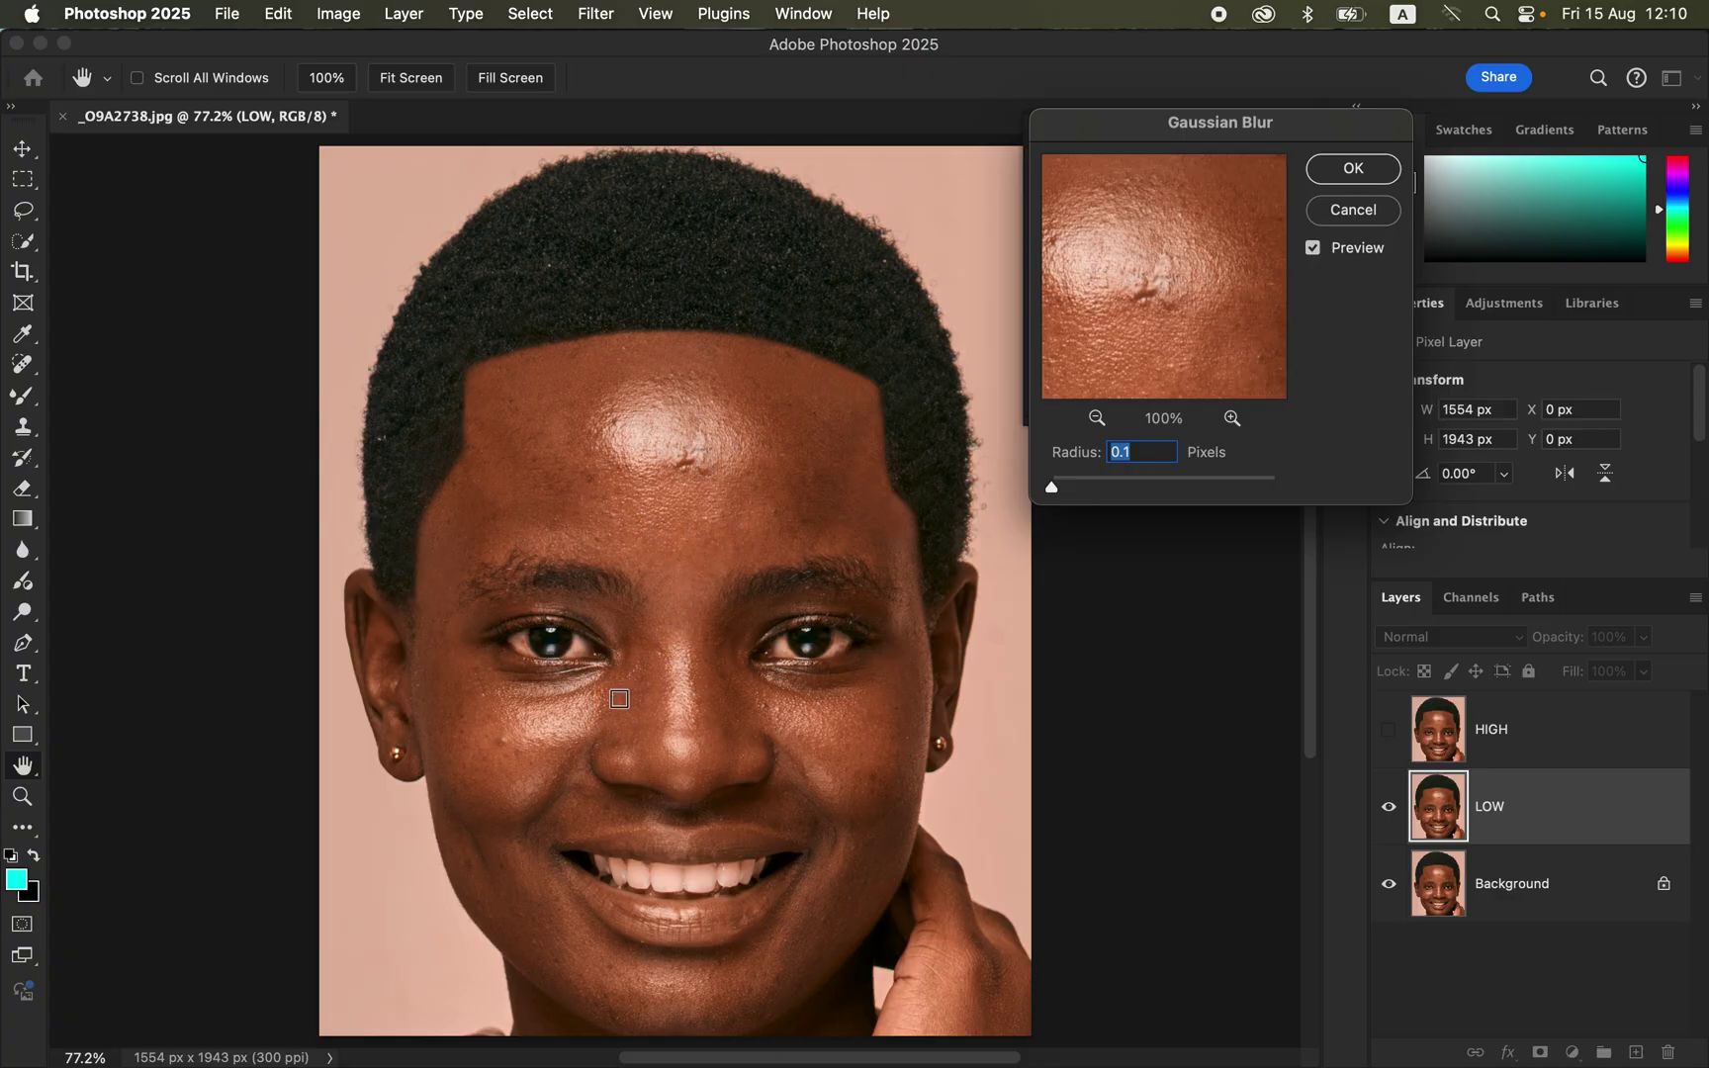
left_click(601, 705)
left_click(551, 717)
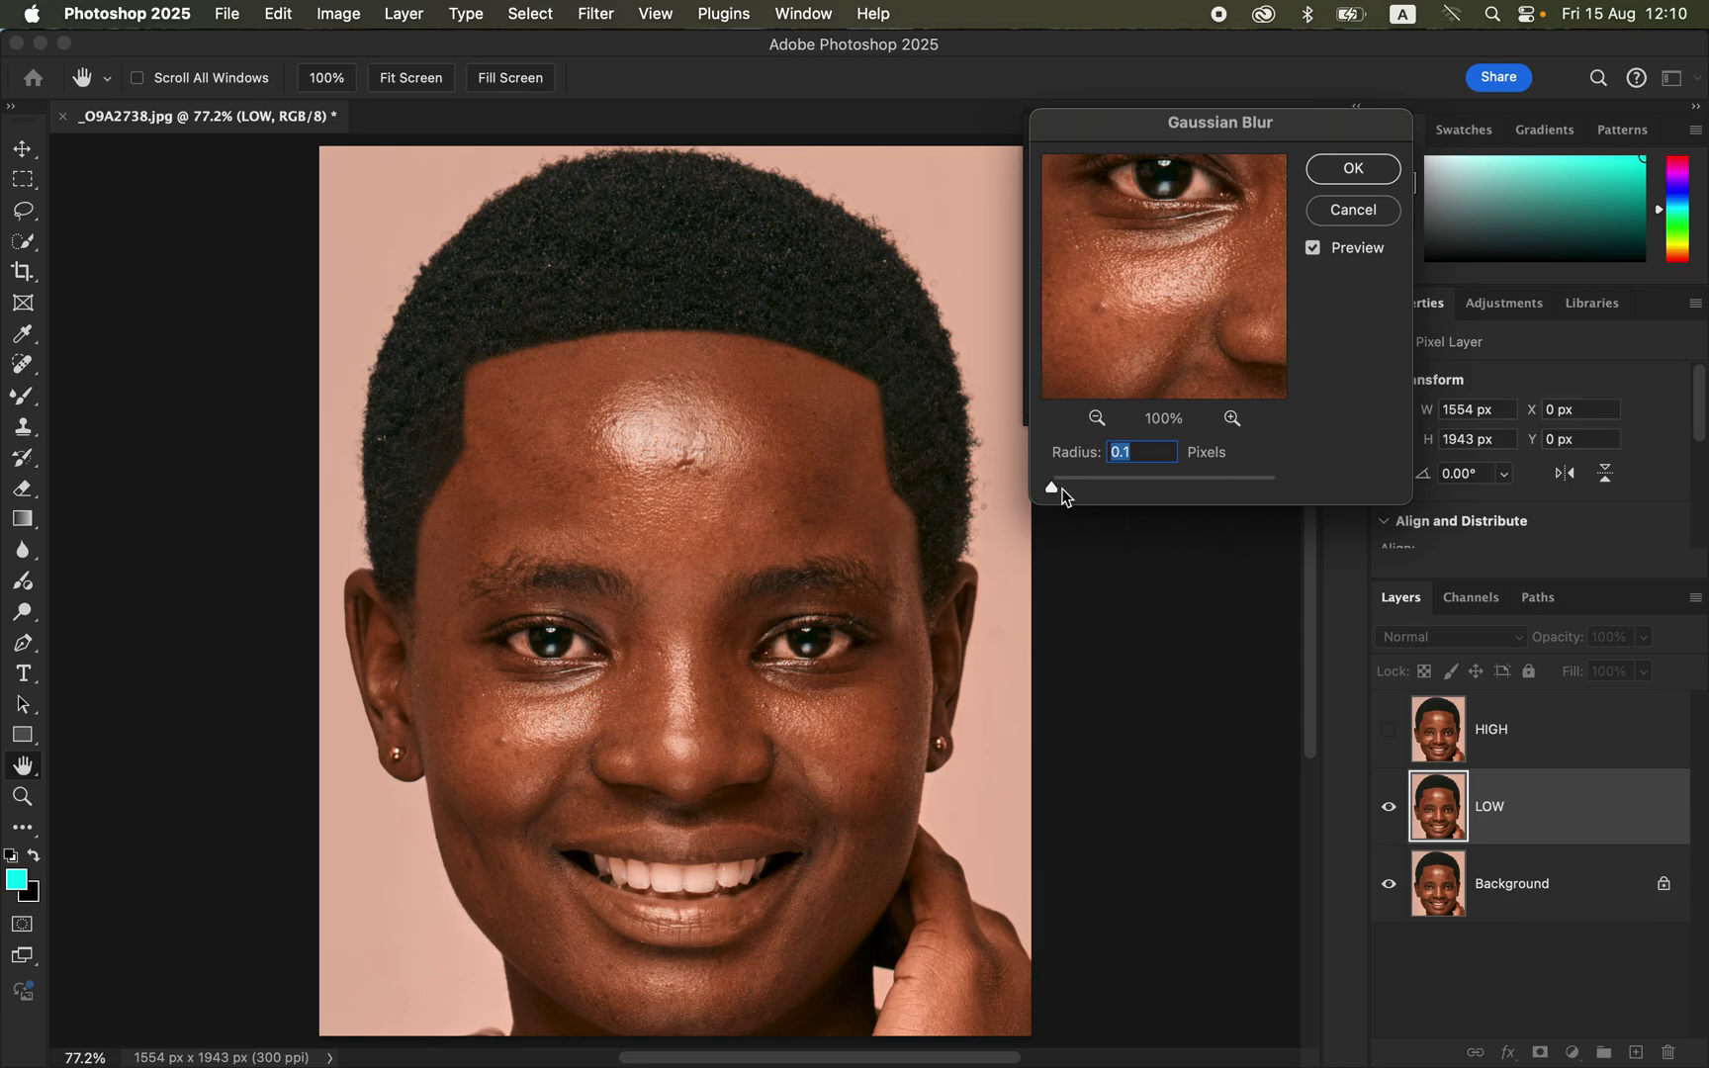
Apply the Gaussian Blur to the LOW layer with a radius of 7.0 pixels
left_click_drag(1055, 491, 1127, 495)
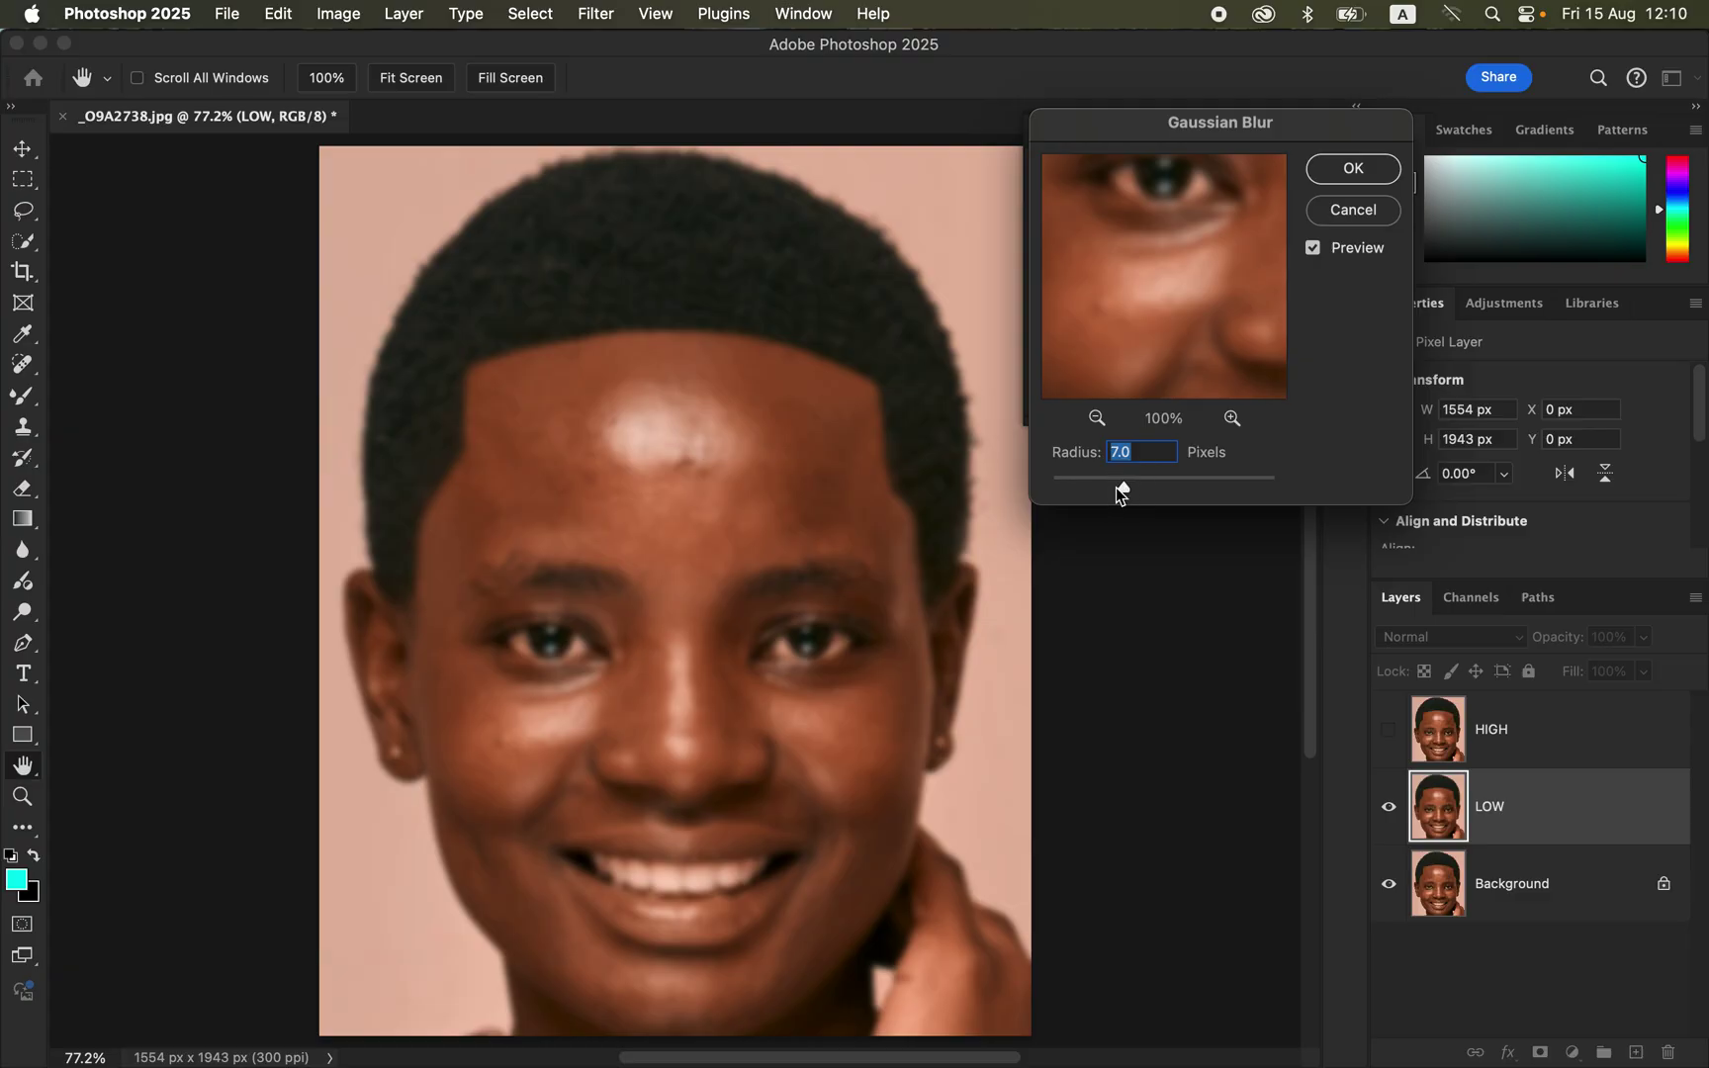
mouse_move(1179, 290)
left_mouse_down()
mouse_move(1148, 263)
mouse_move(1169, 287)
left_mouse_up()
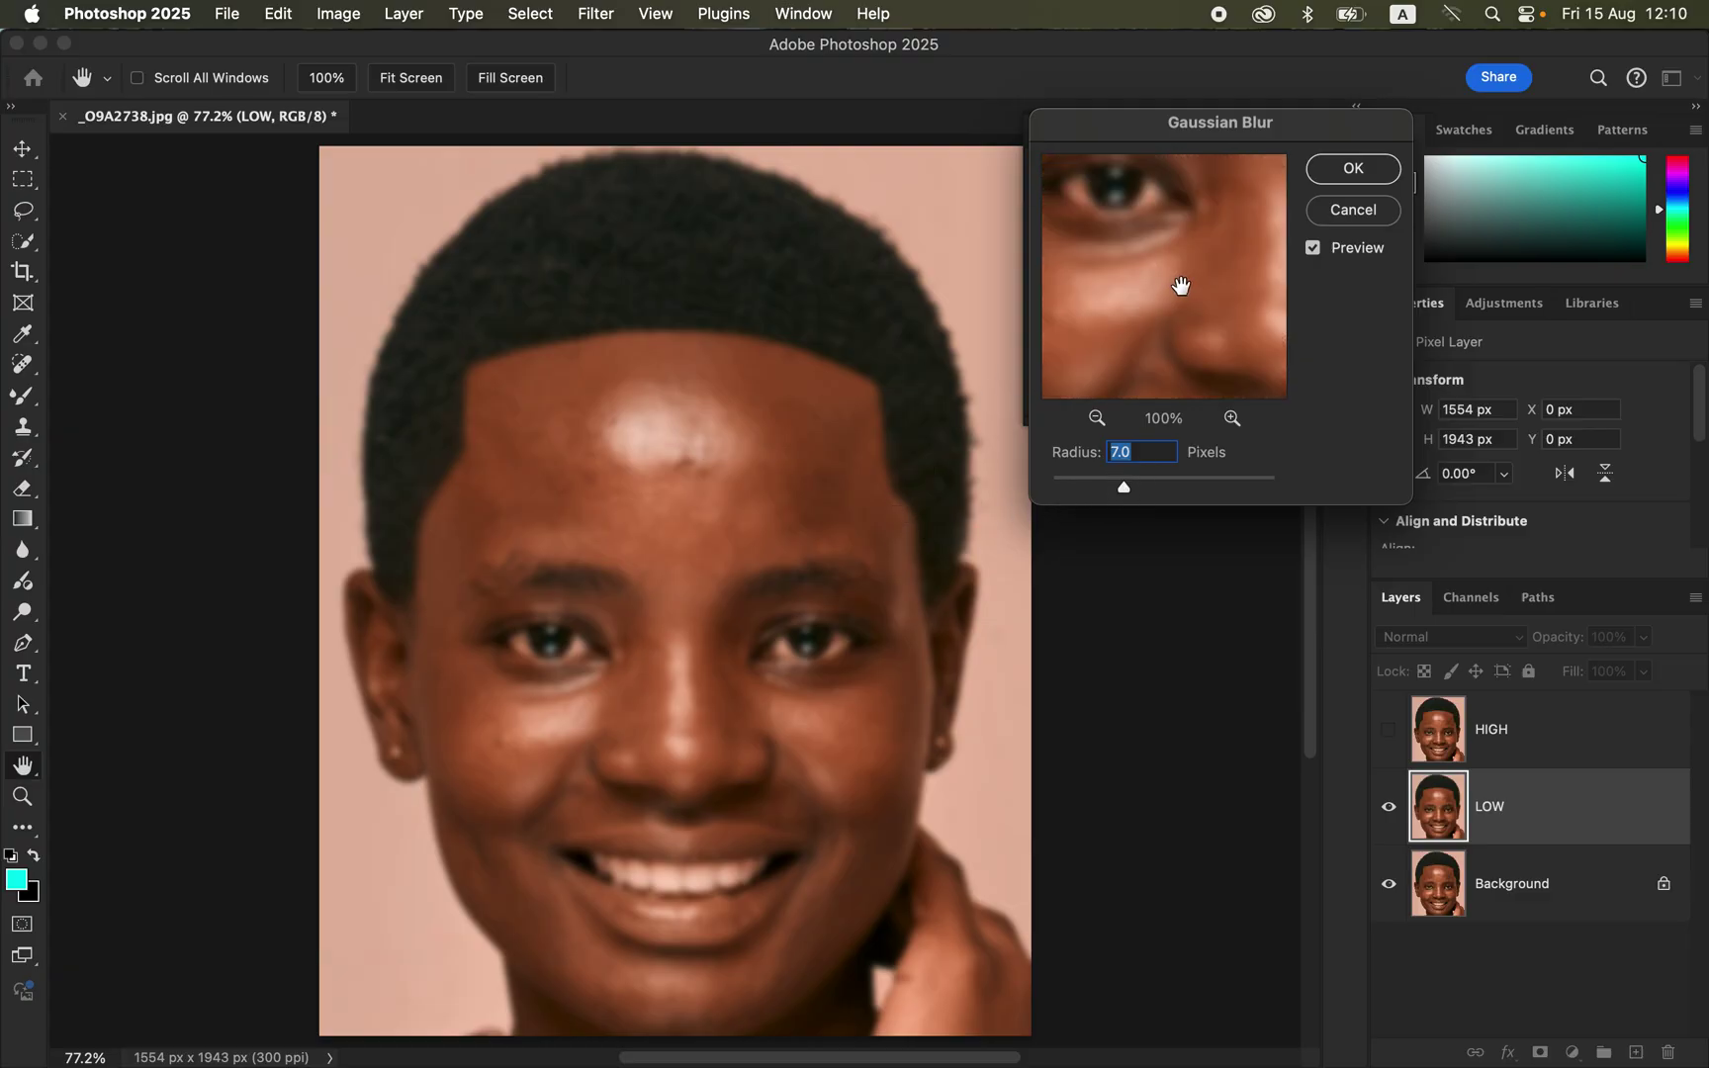
left_click(1352, 170)
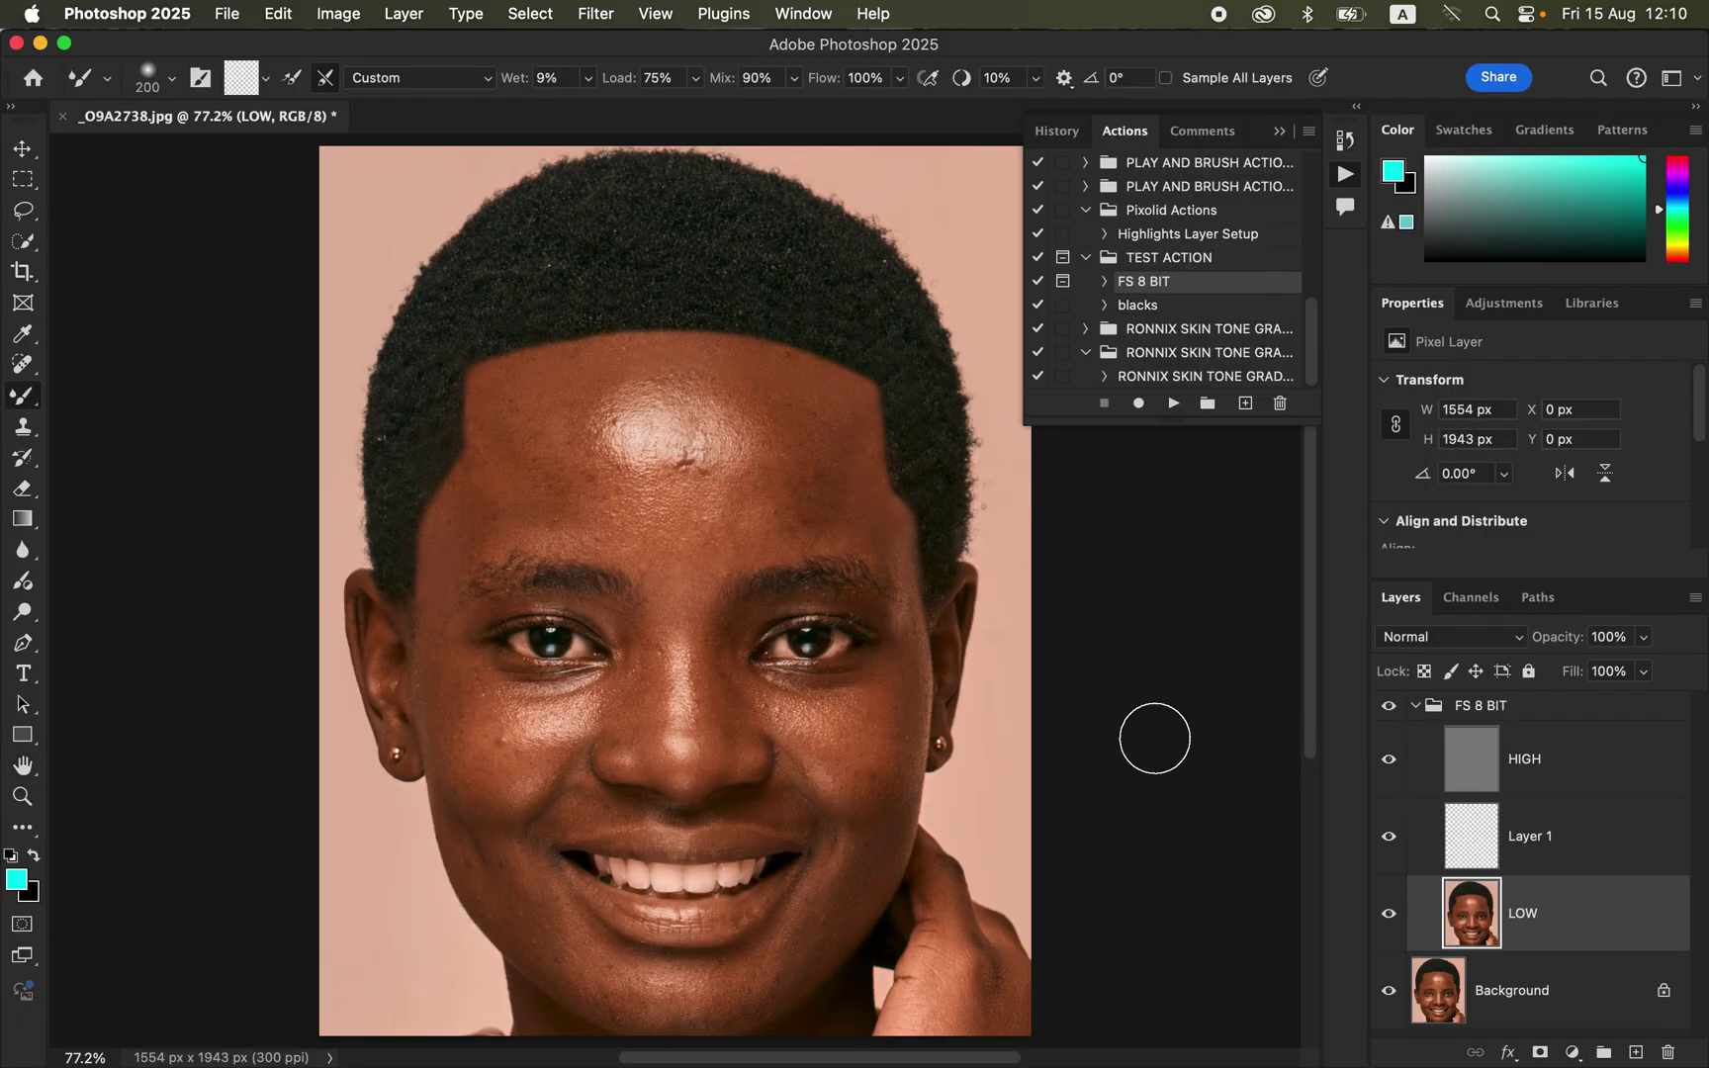
Hide the HIGH layer, blend the forehead on the LOW layer with the Mixer Brush, and show HIGH again
left_click(1389, 759)
mouse_move(537, 420)
left_mouse_down()
mouse_move(544, 476)
mouse_move(528, 415)
mouse_move(547, 496)
mouse_move(652, 530)
mouse_move(726, 522)
mouse_move(752, 419)
mouse_move(747, 522)
mouse_move(762, 455)
mouse_move(775, 472)
mouse_move(802, 456)
mouse_move(844, 497)
mouse_move(826, 435)
mouse_move(755, 385)
mouse_move(604, 389)
mouse_move(553, 413)
mouse_move(613, 379)
mouse_move(561, 387)
mouse_move(512, 427)
mouse_move(498, 508)
mouse_move(535, 487)
mouse_move(673, 527)
mouse_move(728, 485)
mouse_move(751, 409)
mouse_move(698, 382)
mouse_move(651, 383)
mouse_move(597, 436)
mouse_move(623, 480)
mouse_move(633, 399)
mouse_move(723, 445)
mouse_move(706, 461)
mouse_move(606, 413)
mouse_move(608, 460)
mouse_move(695, 479)
mouse_move(725, 419)
mouse_move(697, 465)
mouse_move(722, 392)
mouse_move(710, 378)
mouse_move(601, 384)
mouse_move(511, 449)
left_mouse_up()
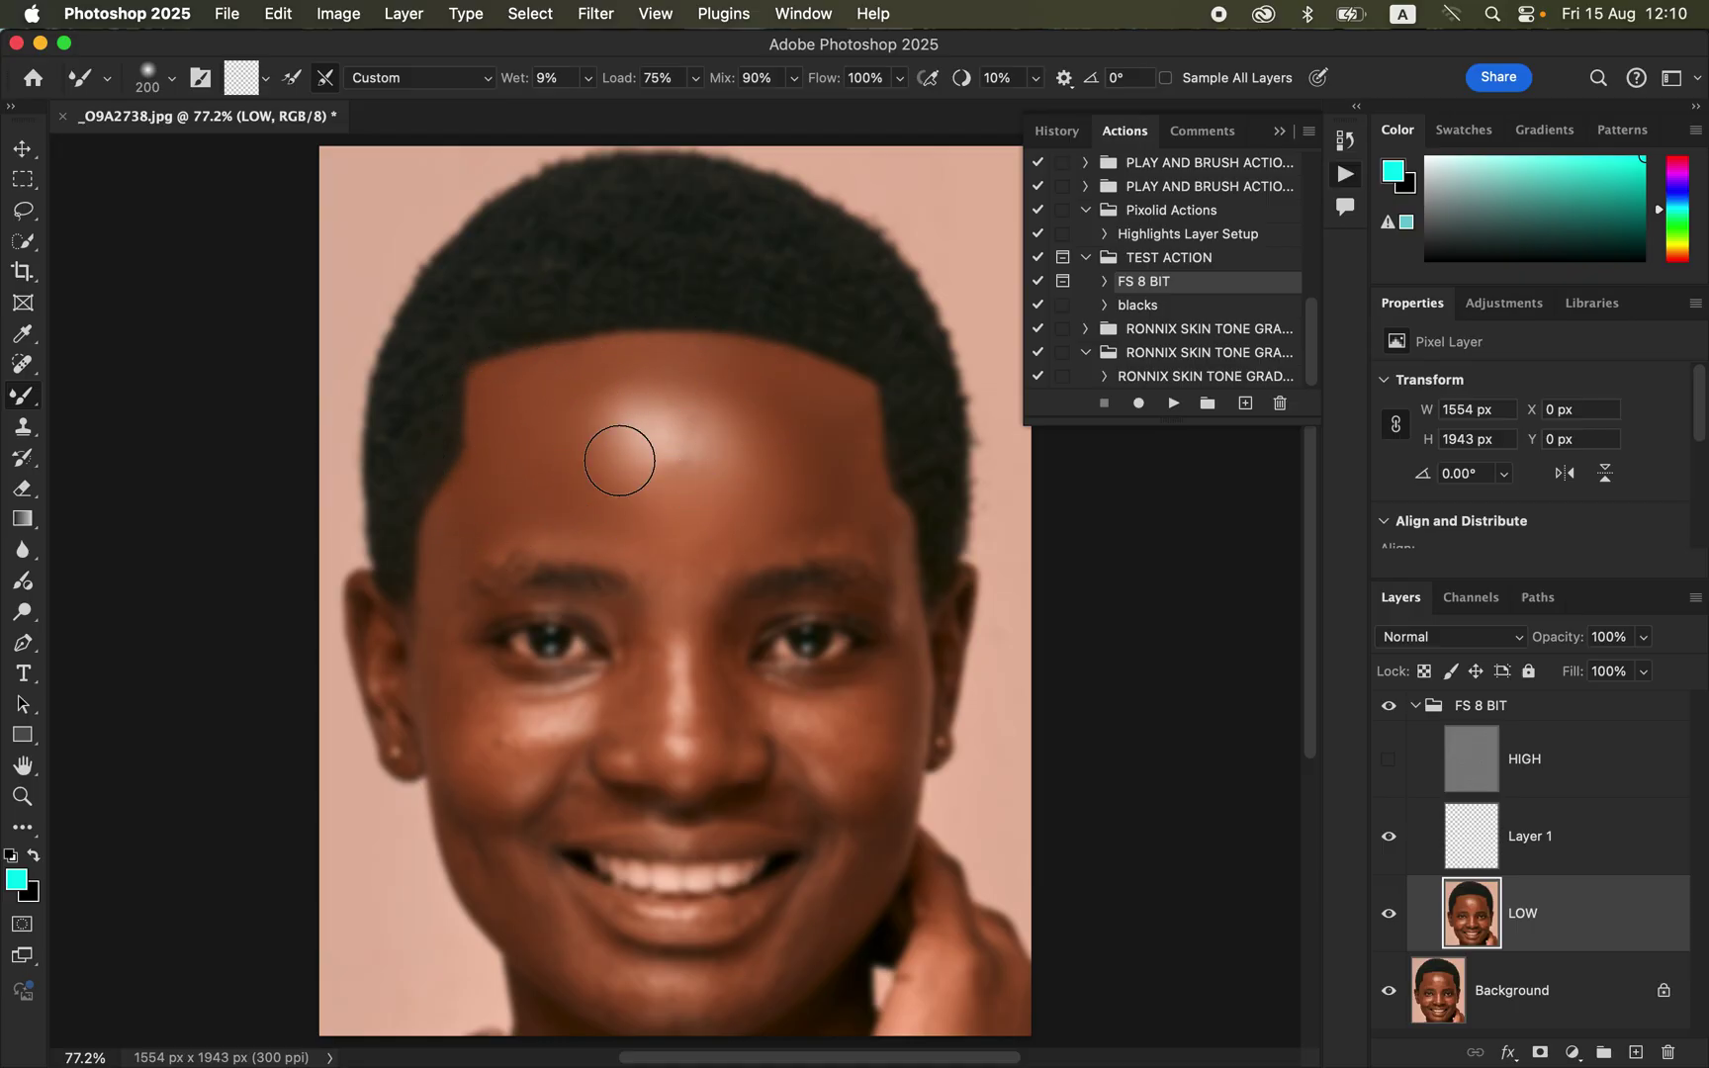
left_click(1390, 760)
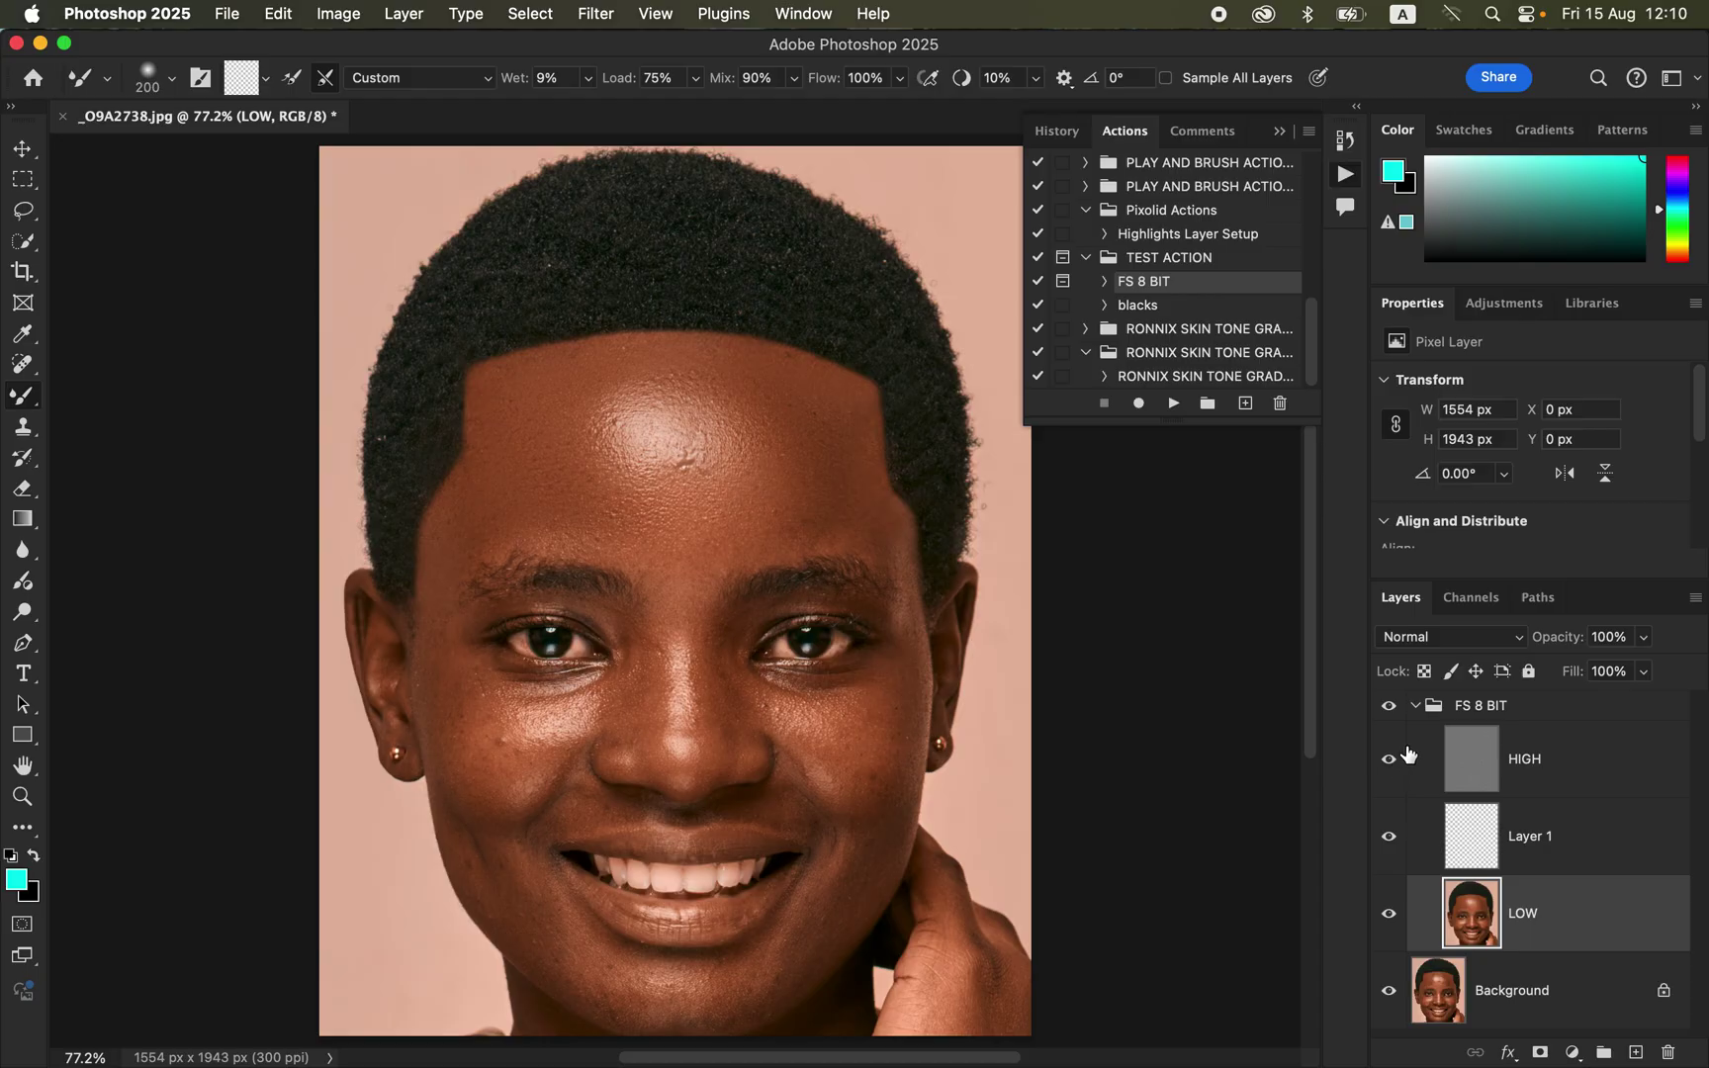
Toggle the FS 8 BIT group's visibility to compare the stronger-blur retouch with the original forehead
left_click(1389, 707)
left_click(1390, 708)
left_click(1390, 708)
left_click(1390, 709)
left_click(1520, 716)
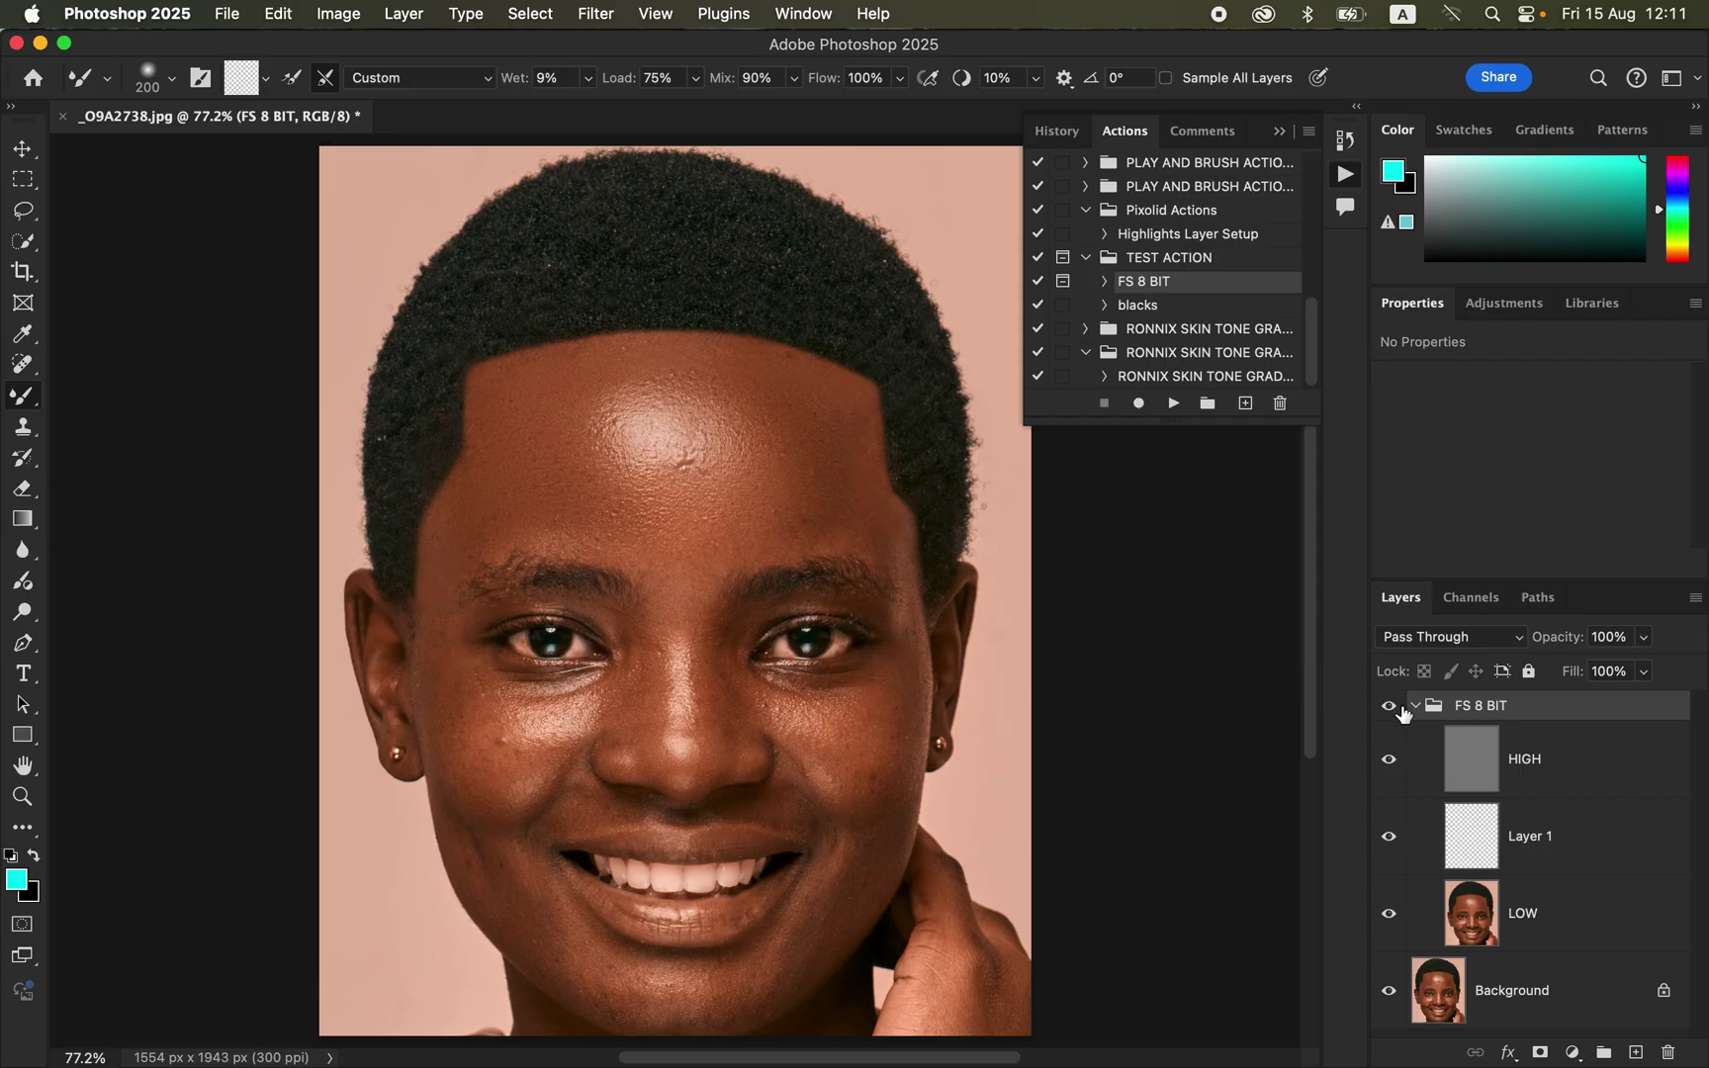
left_click(1278, 132)
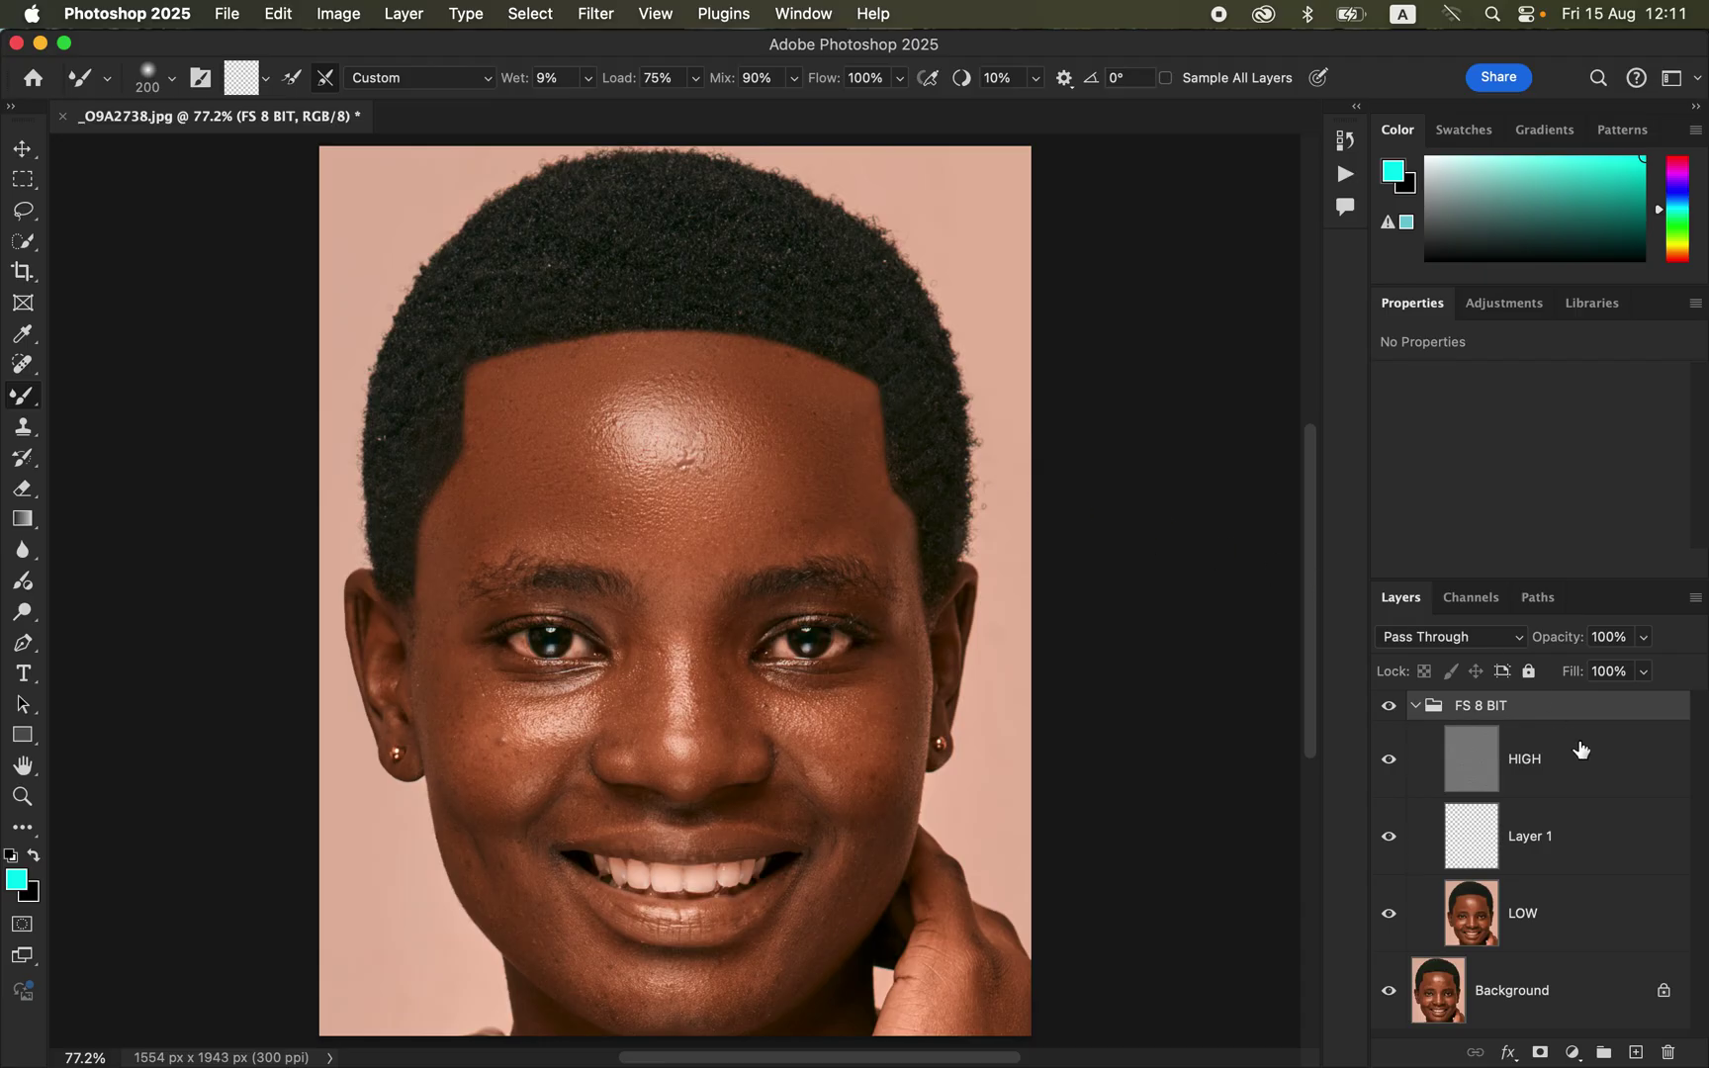
Load the Mixer Brush with the cyan foreground colour and paint a test stroke on the LOW layer's forehead
left_click(1573, 927)
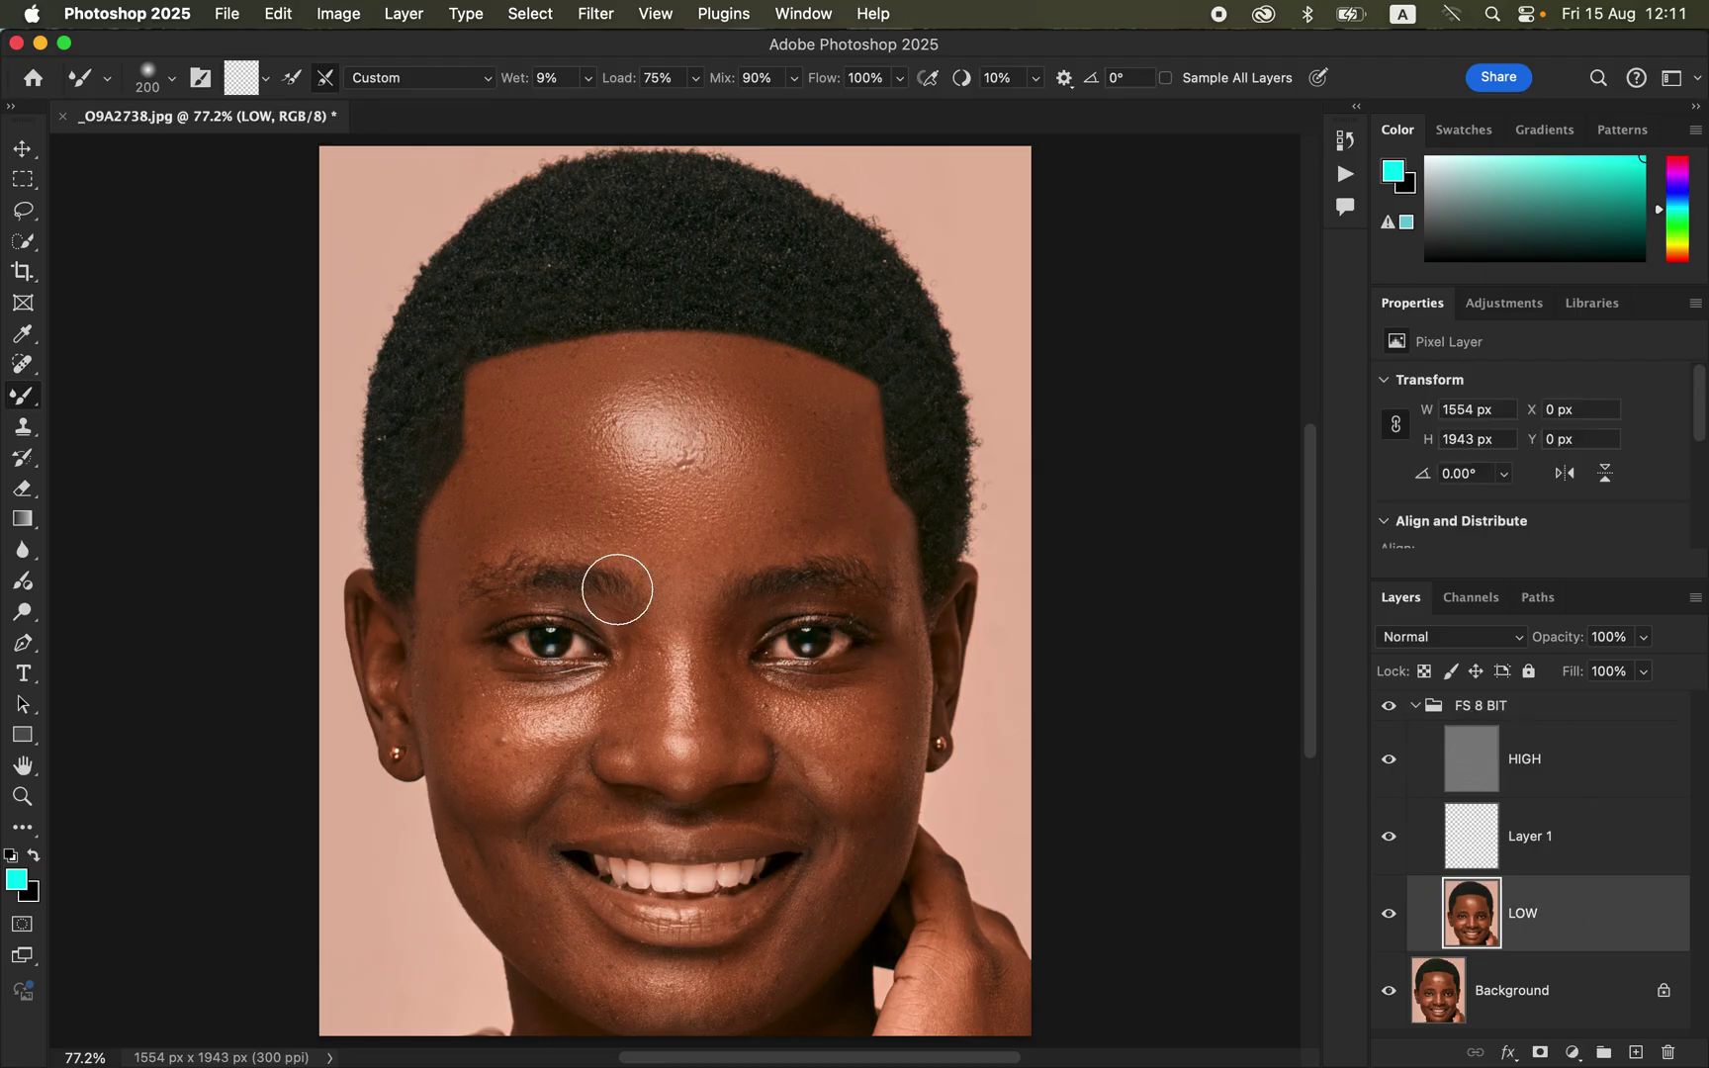
left_click(170, 81)
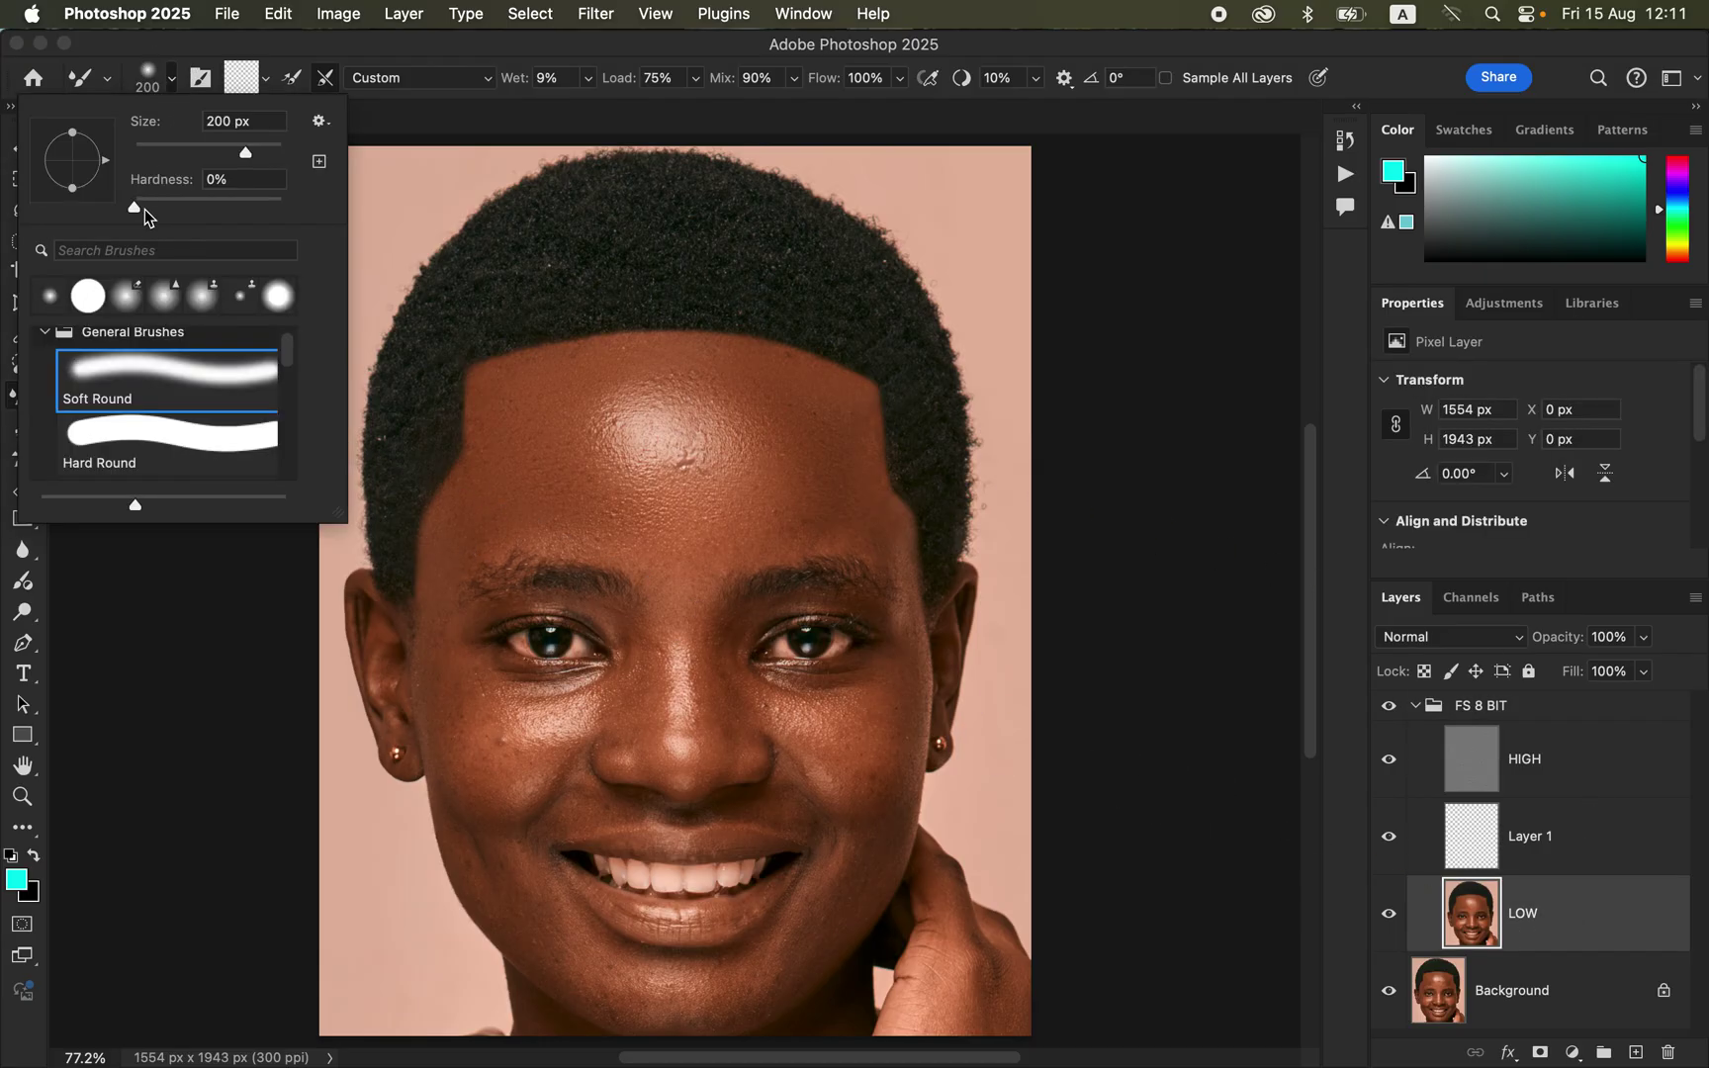
left_click(191, 89)
left_click(267, 79)
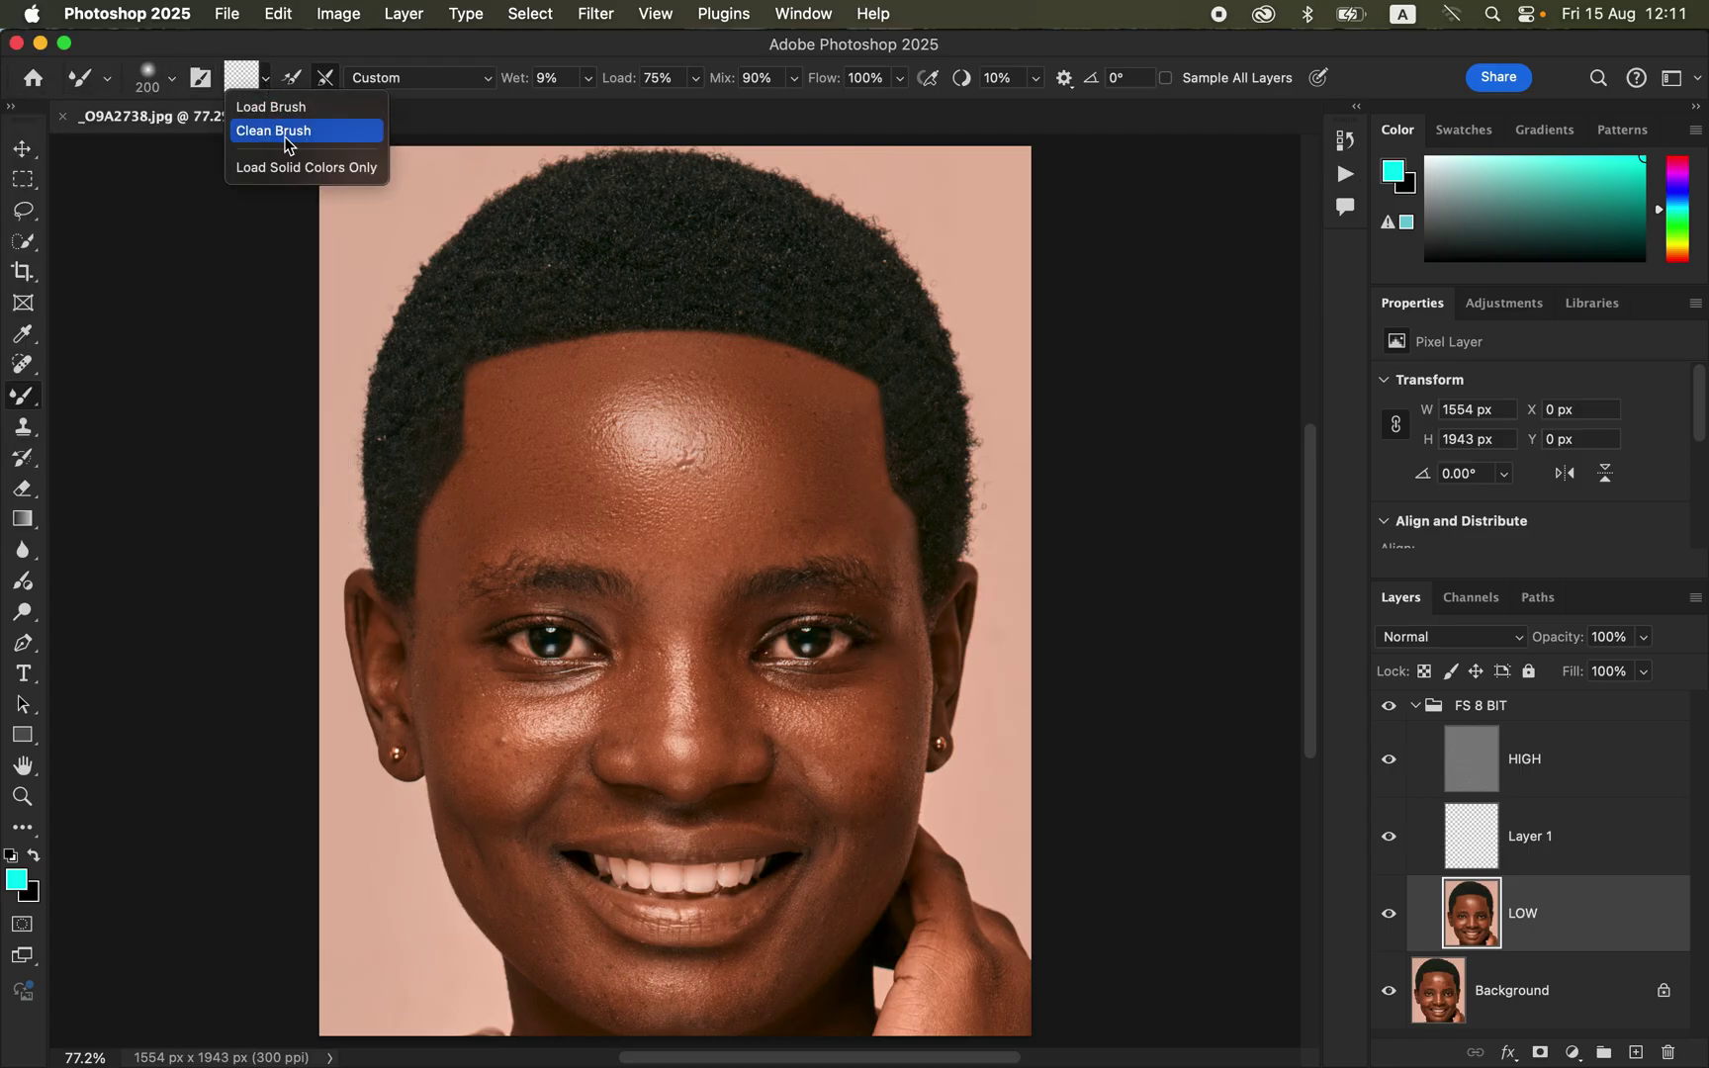
left_click(273, 109)
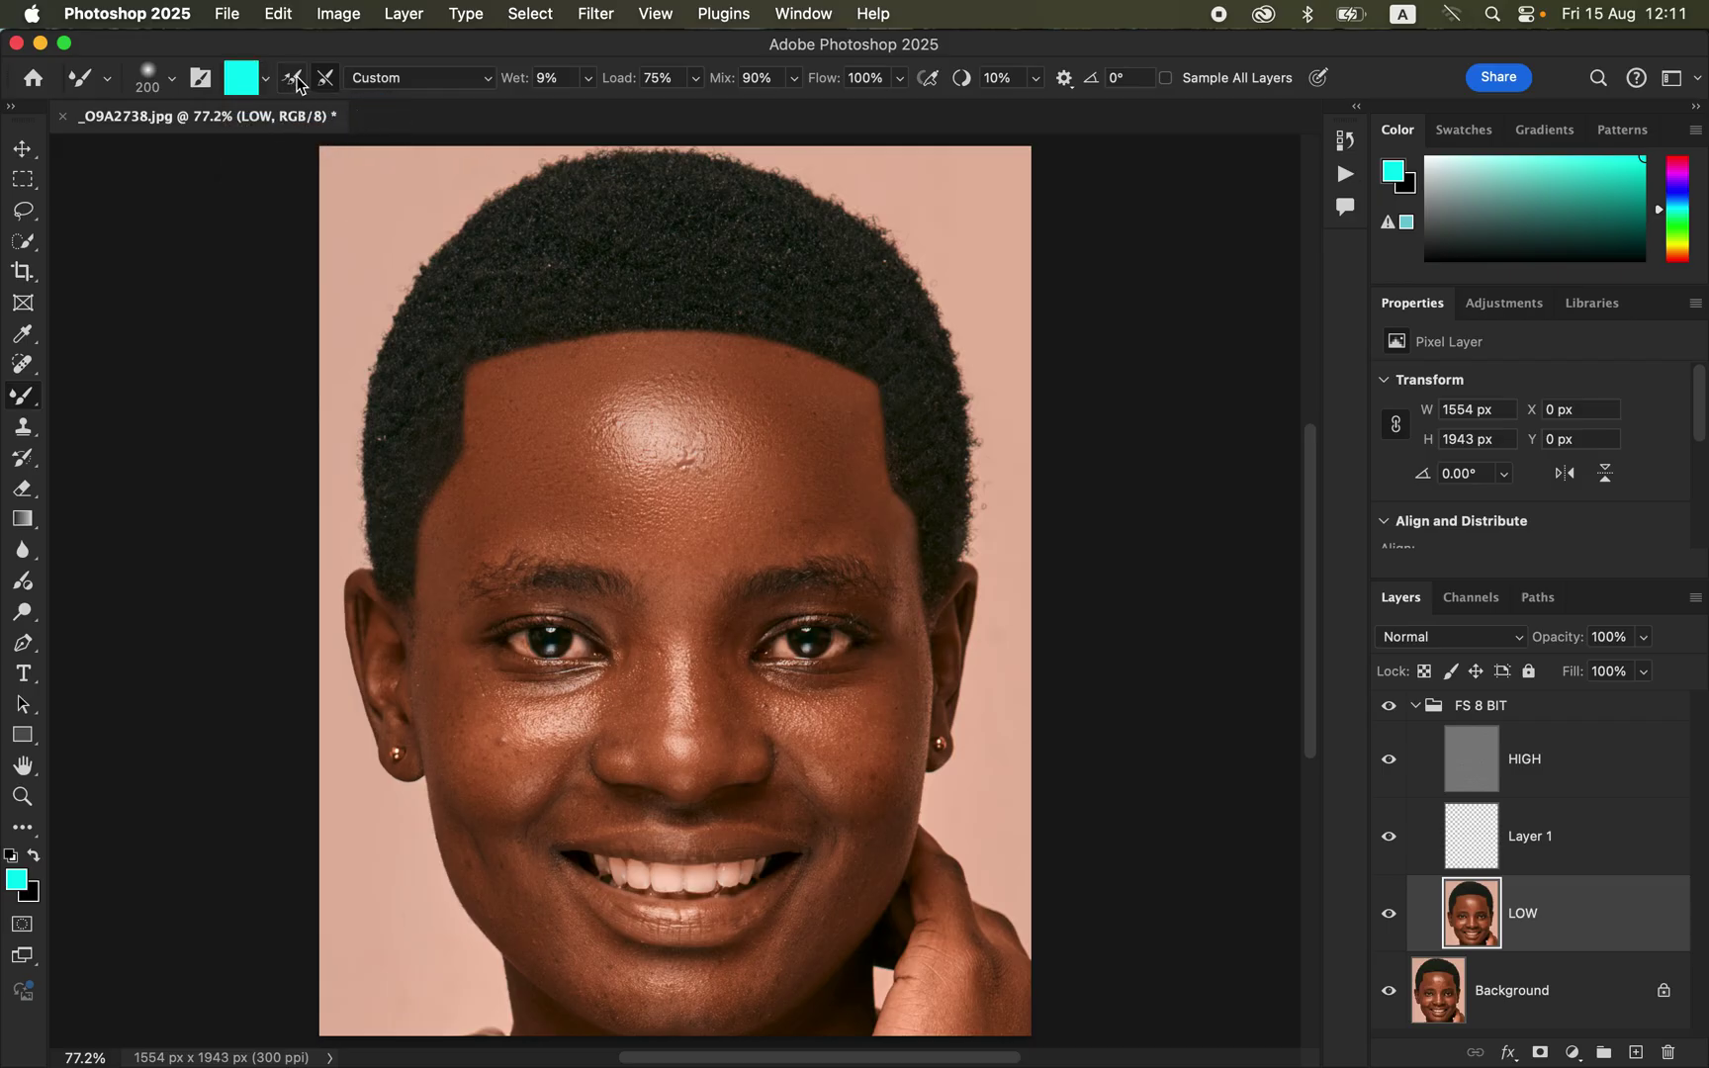
mouse_move(531, 414)
left_mouse_down()
mouse_move(565, 502)
mouse_move(617, 484)
mouse_move(663, 497)
mouse_move(582, 435)
left_mouse_up()
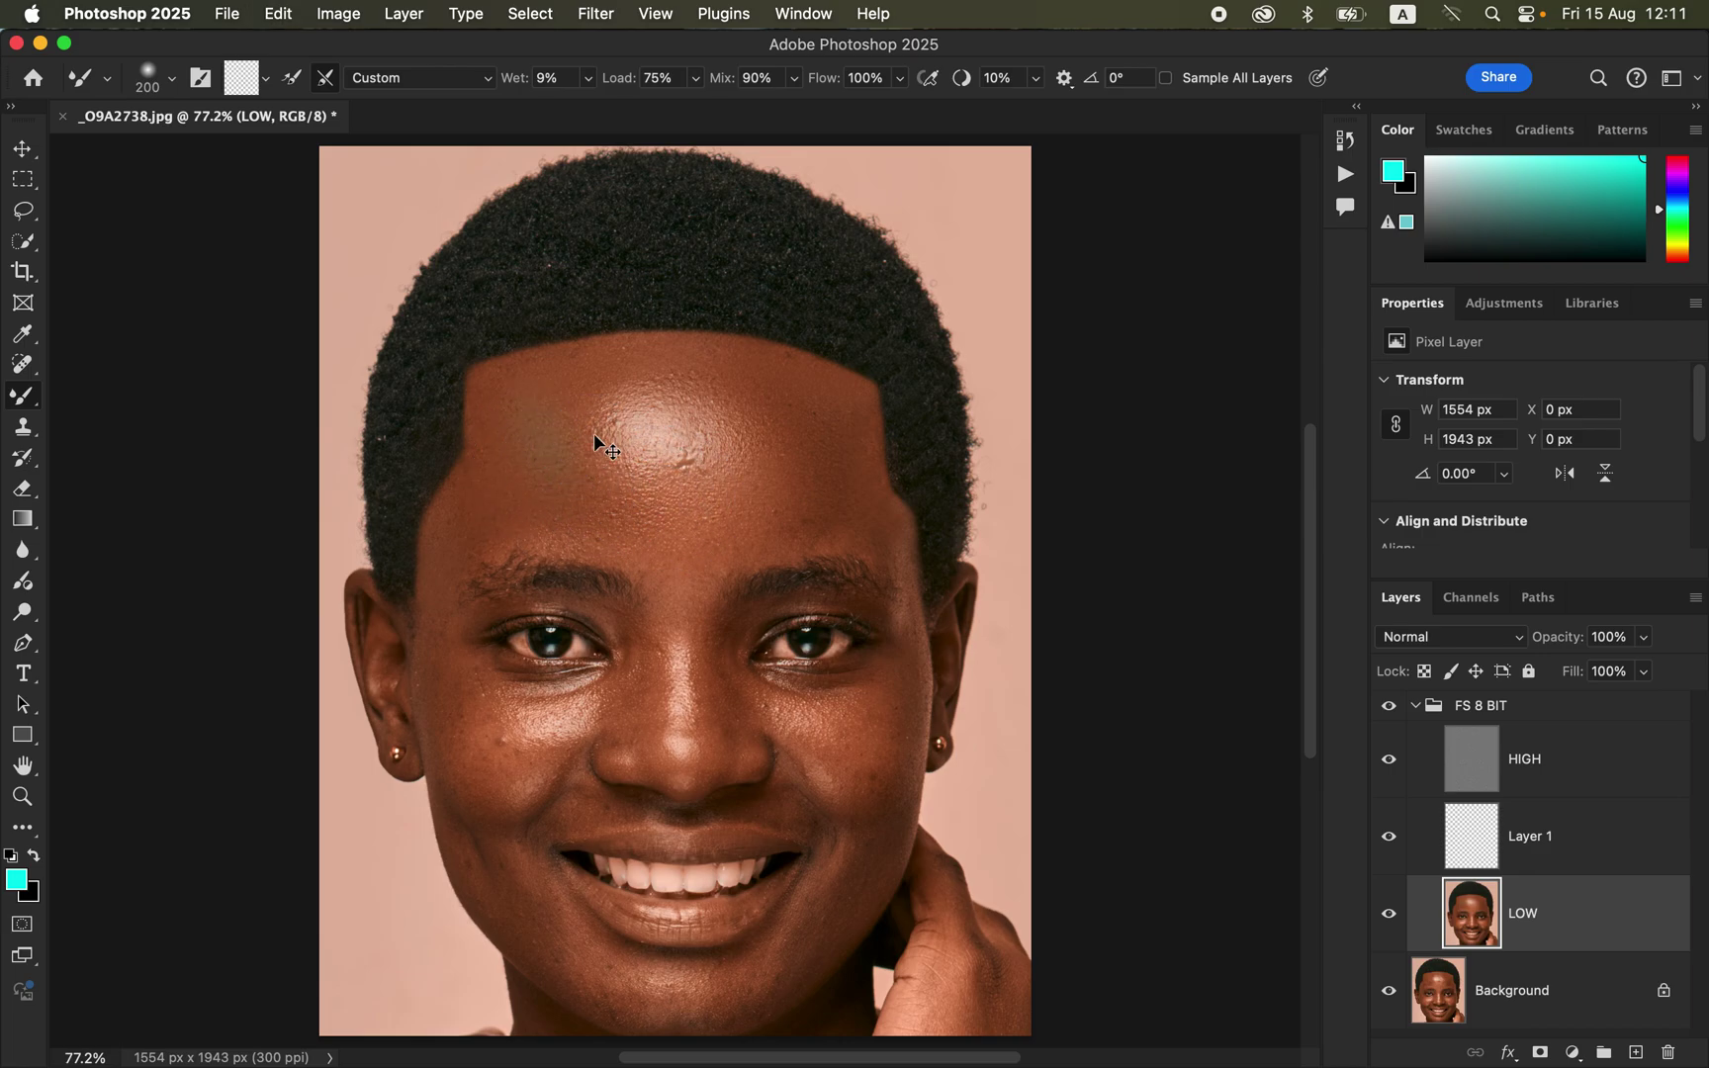
Set the Mixer Brush to load cyan after each stroke and paint over both sides of the LOW layer's forehead
left_click(264, 81)
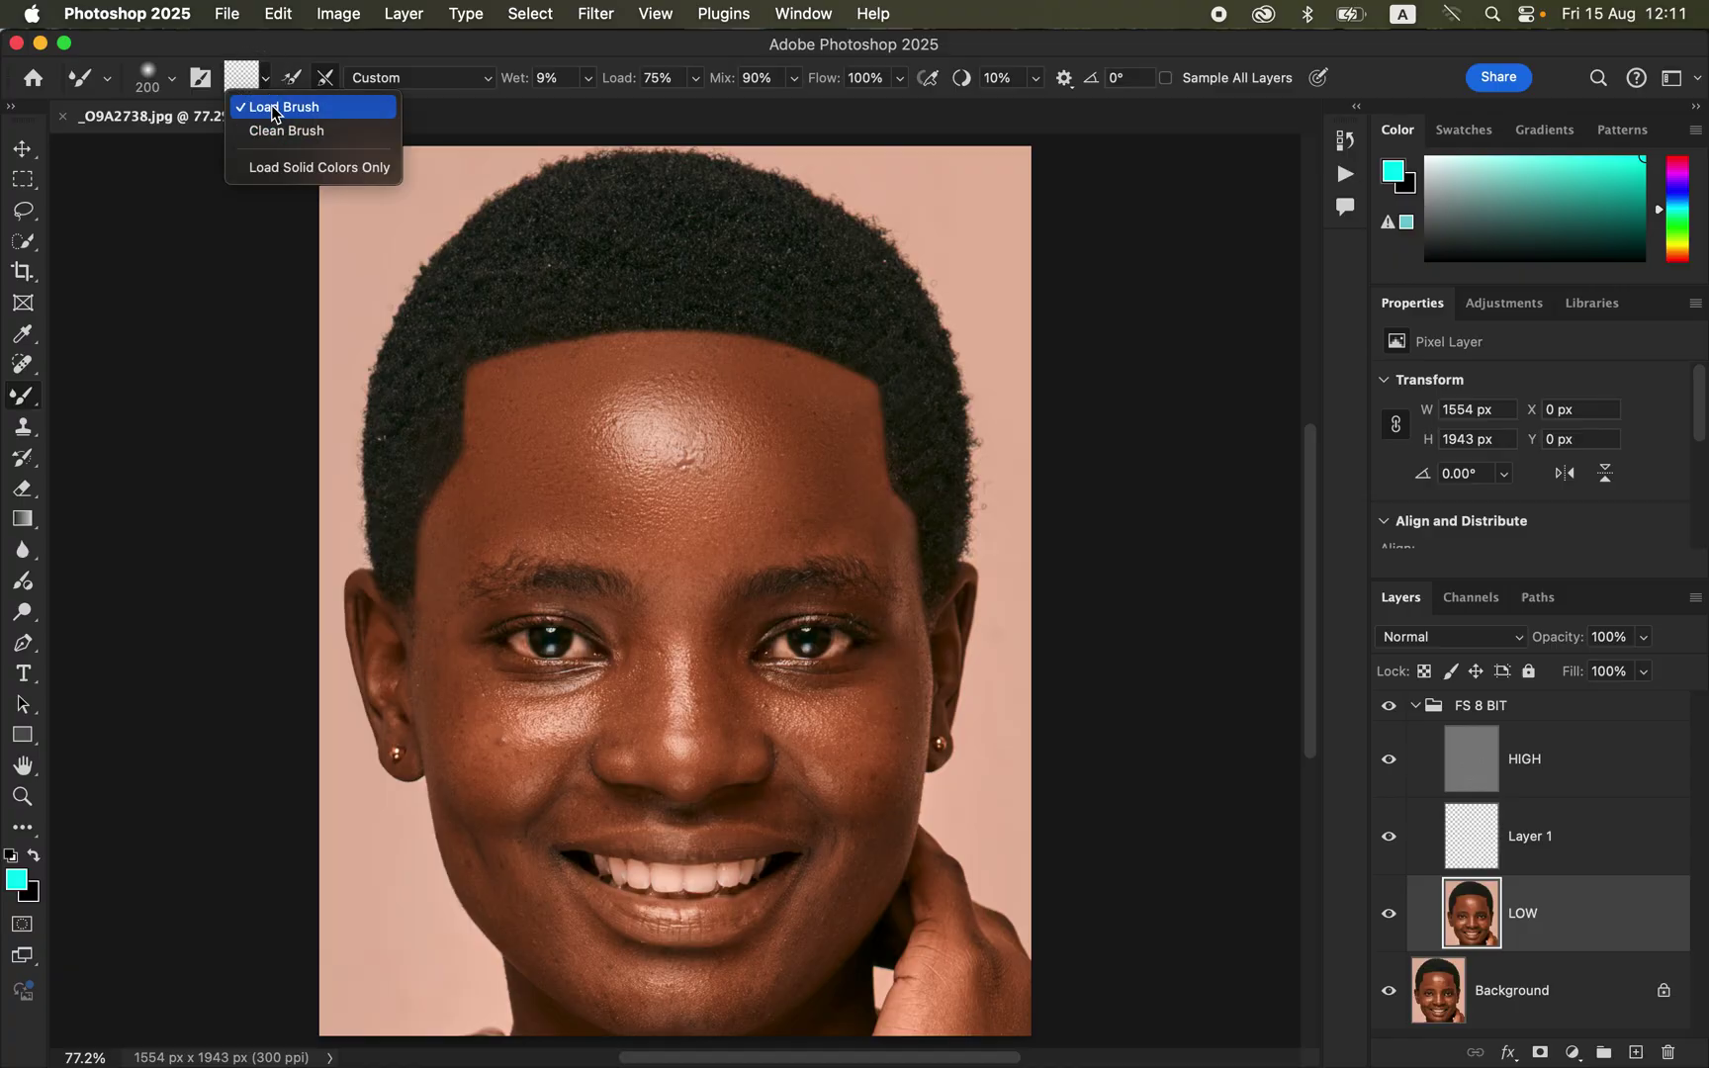
left_click(271, 106)
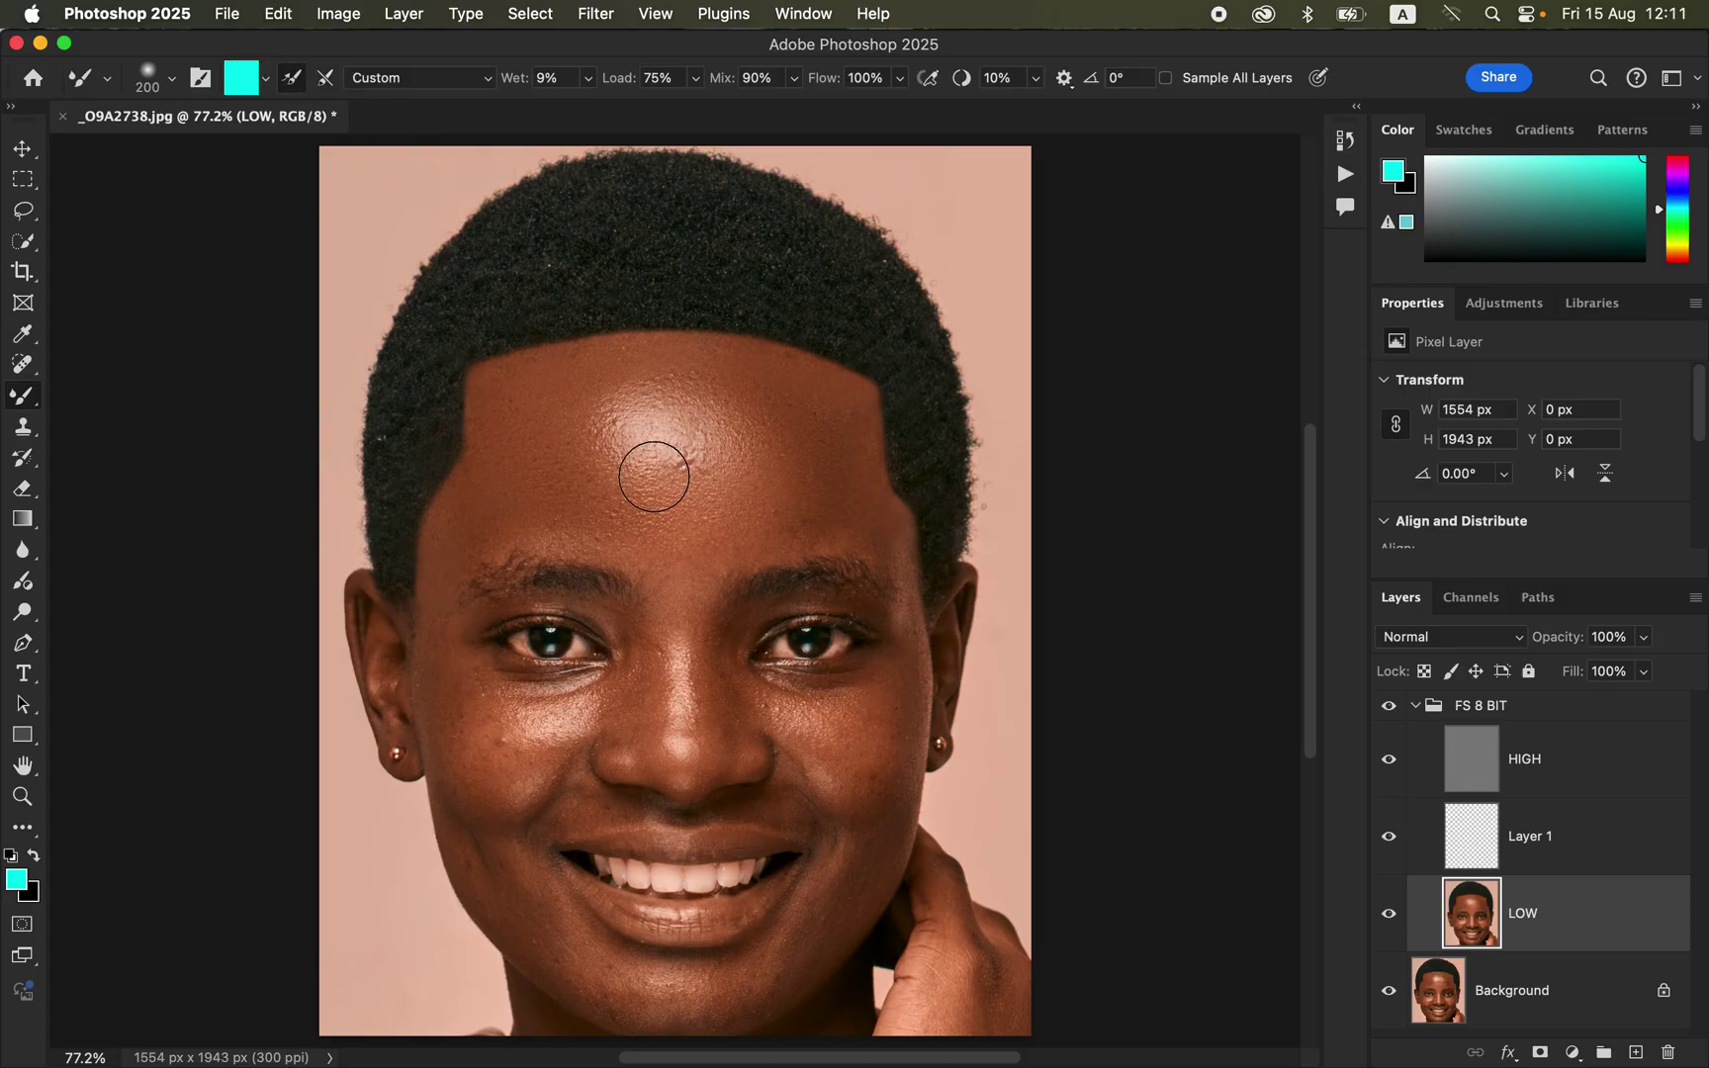
mouse_move(557, 442)
left_mouse_down()
mouse_move(546, 476)
mouse_move(739, 503)
mouse_move(756, 458)
mouse_move(610, 427)
mouse_move(600, 465)
mouse_move(594, 449)
left_mouse_up()
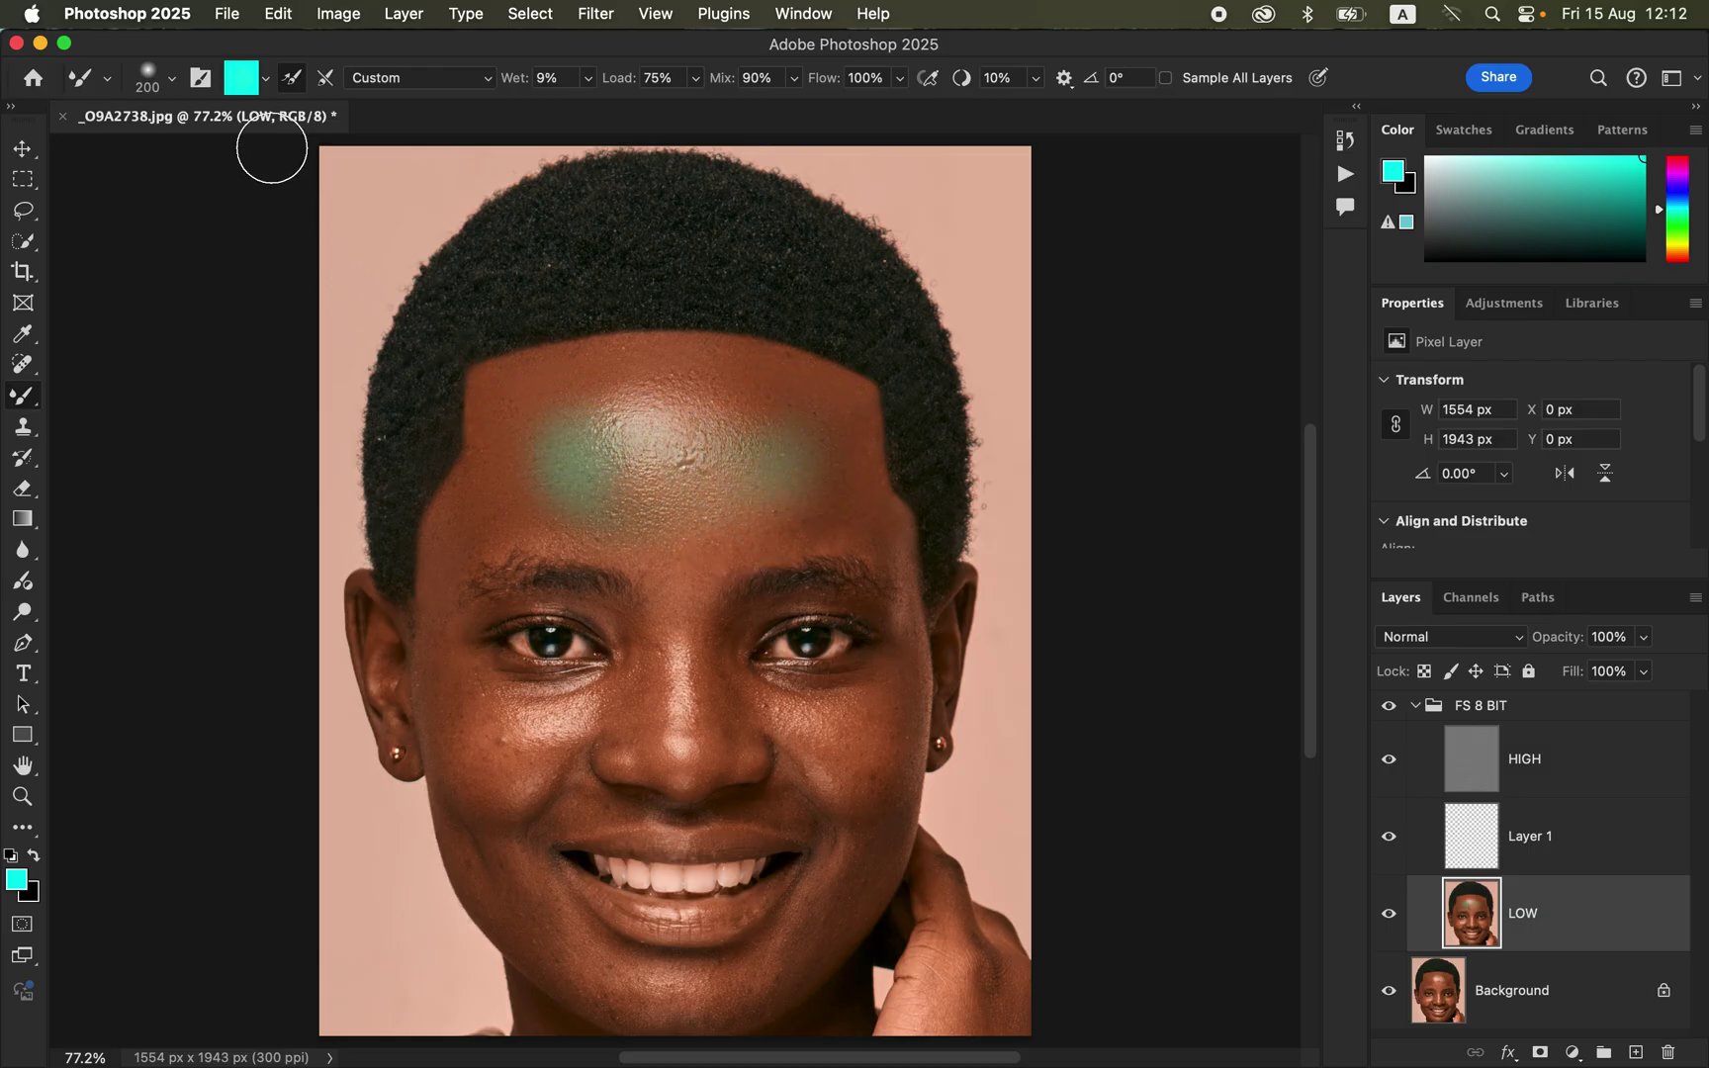
Undo the cyan forehead strokes and set the Mixer Brush to clean itself instead of reloading colour after each stroke
key("super+z")
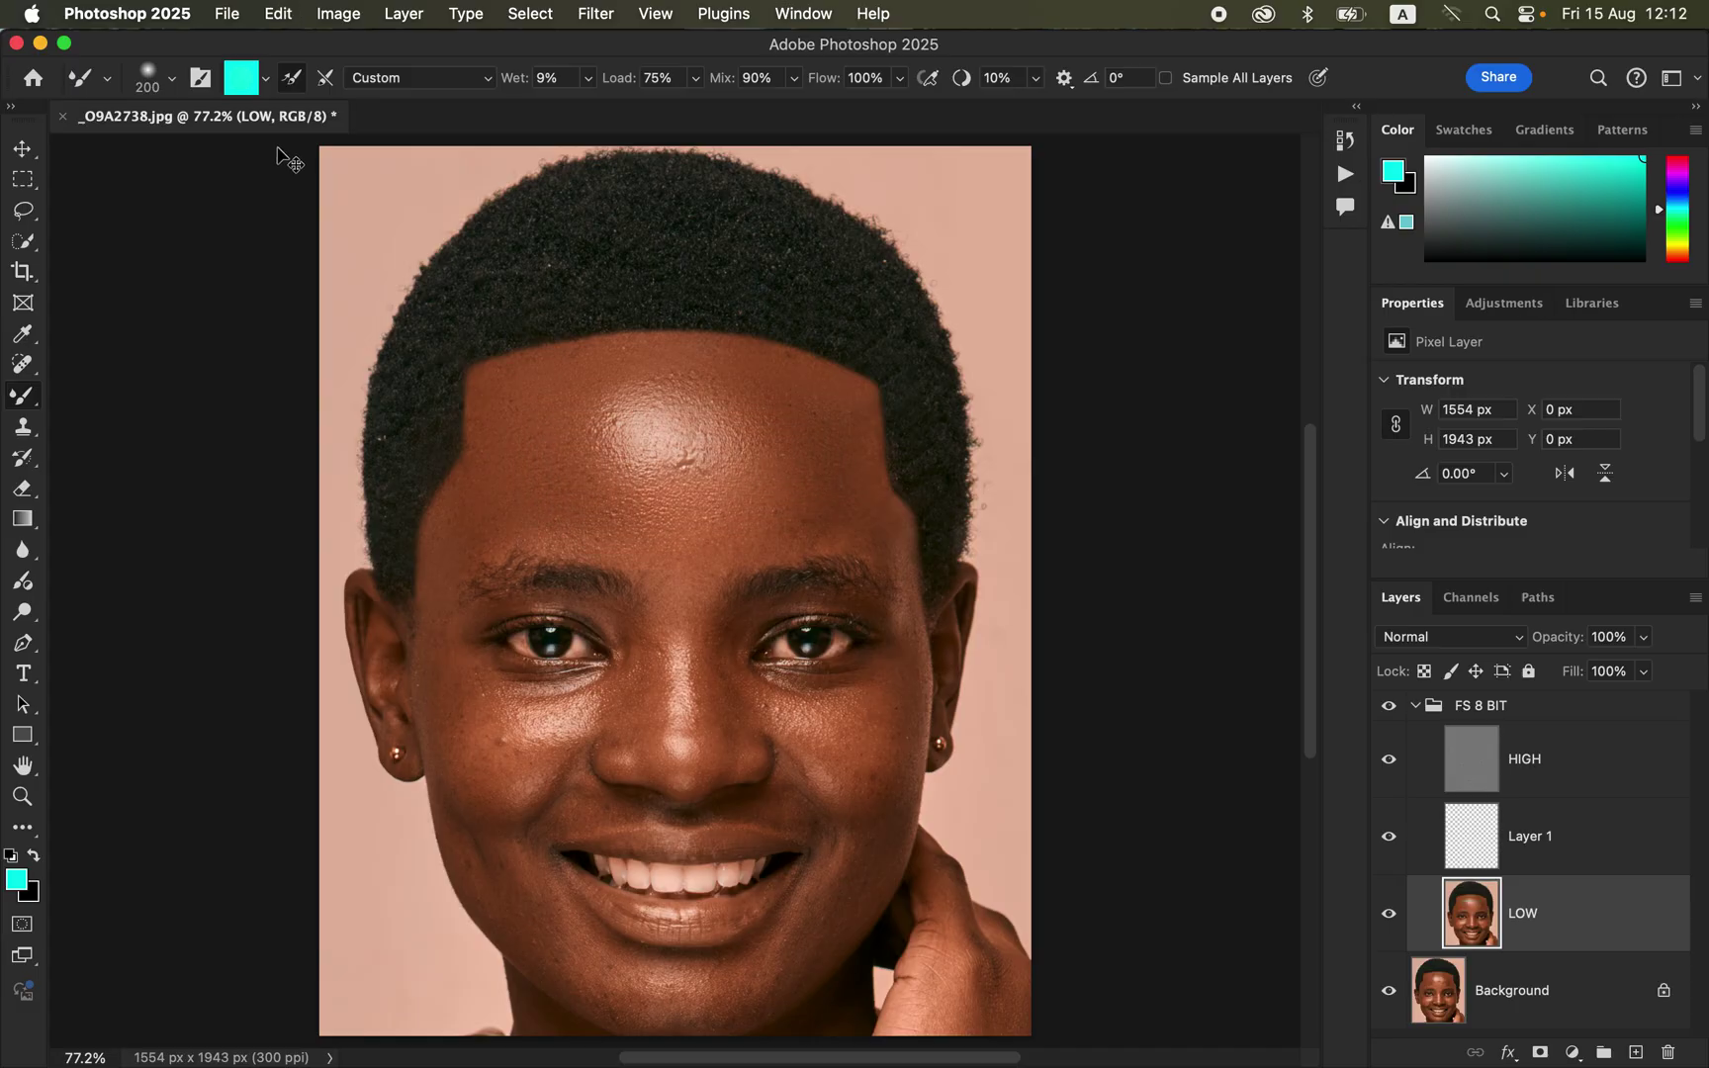
left_click(265, 83)
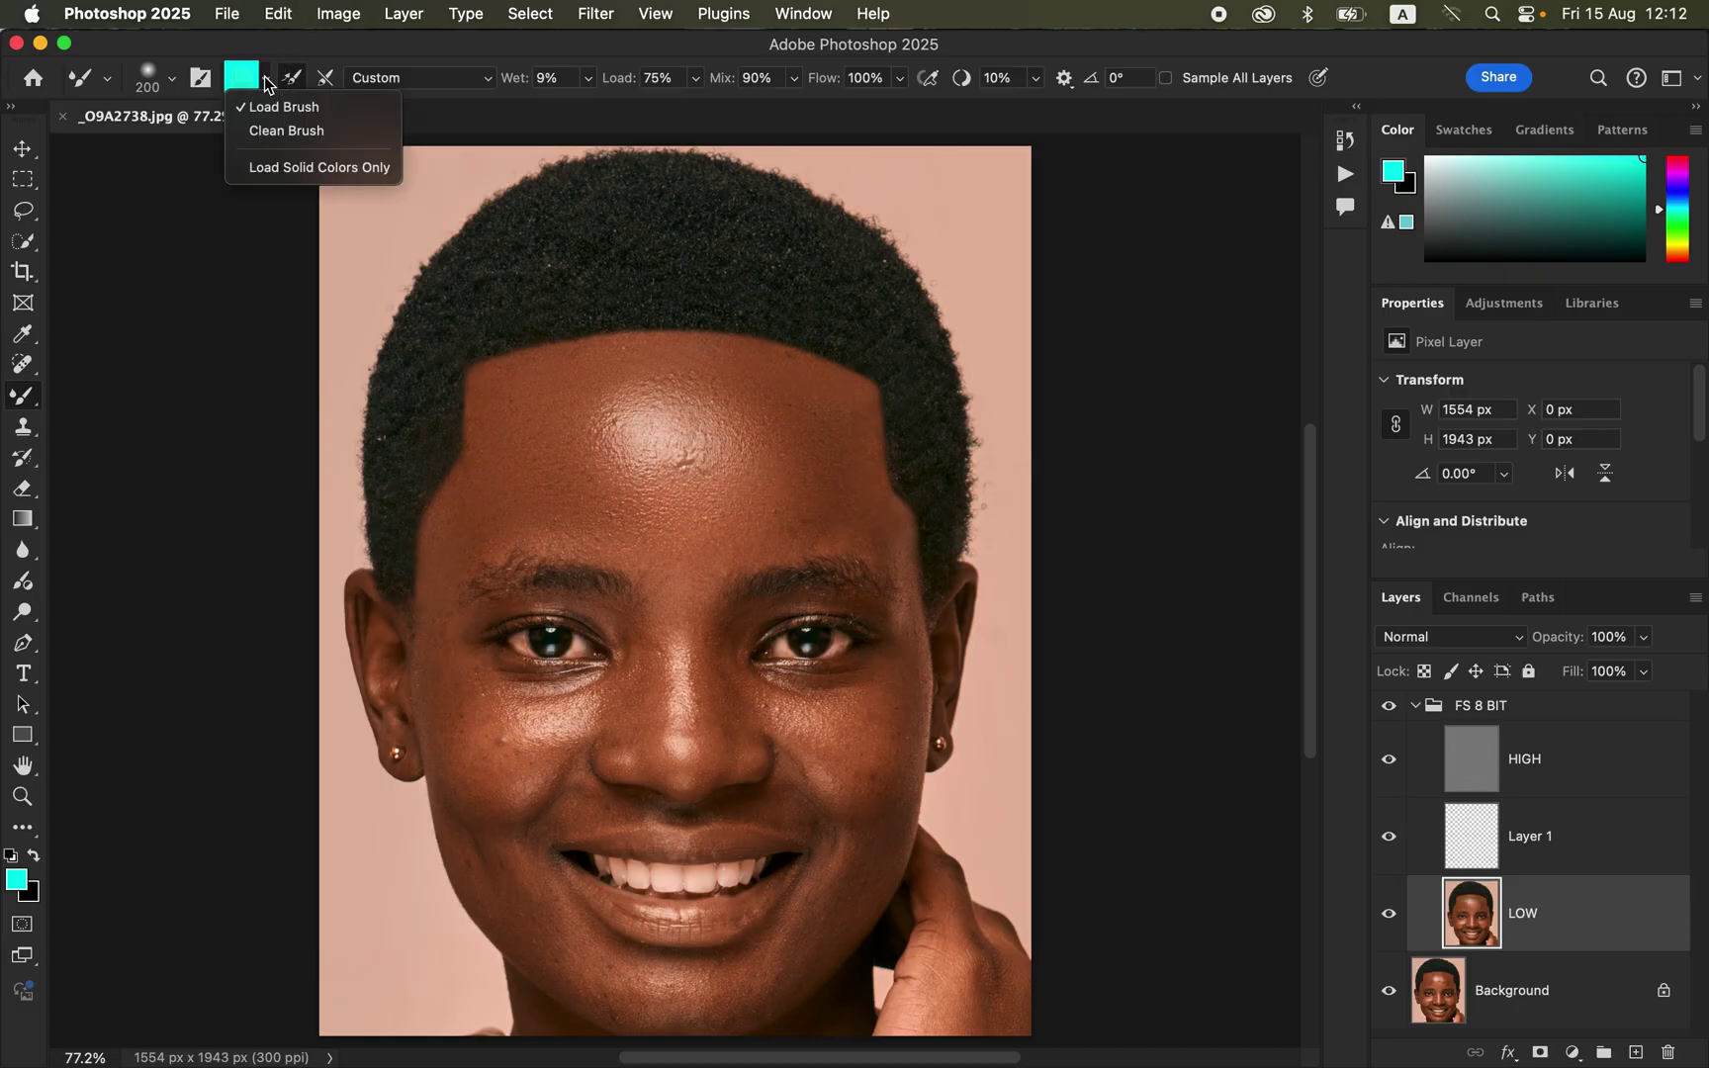
left_click(267, 132)
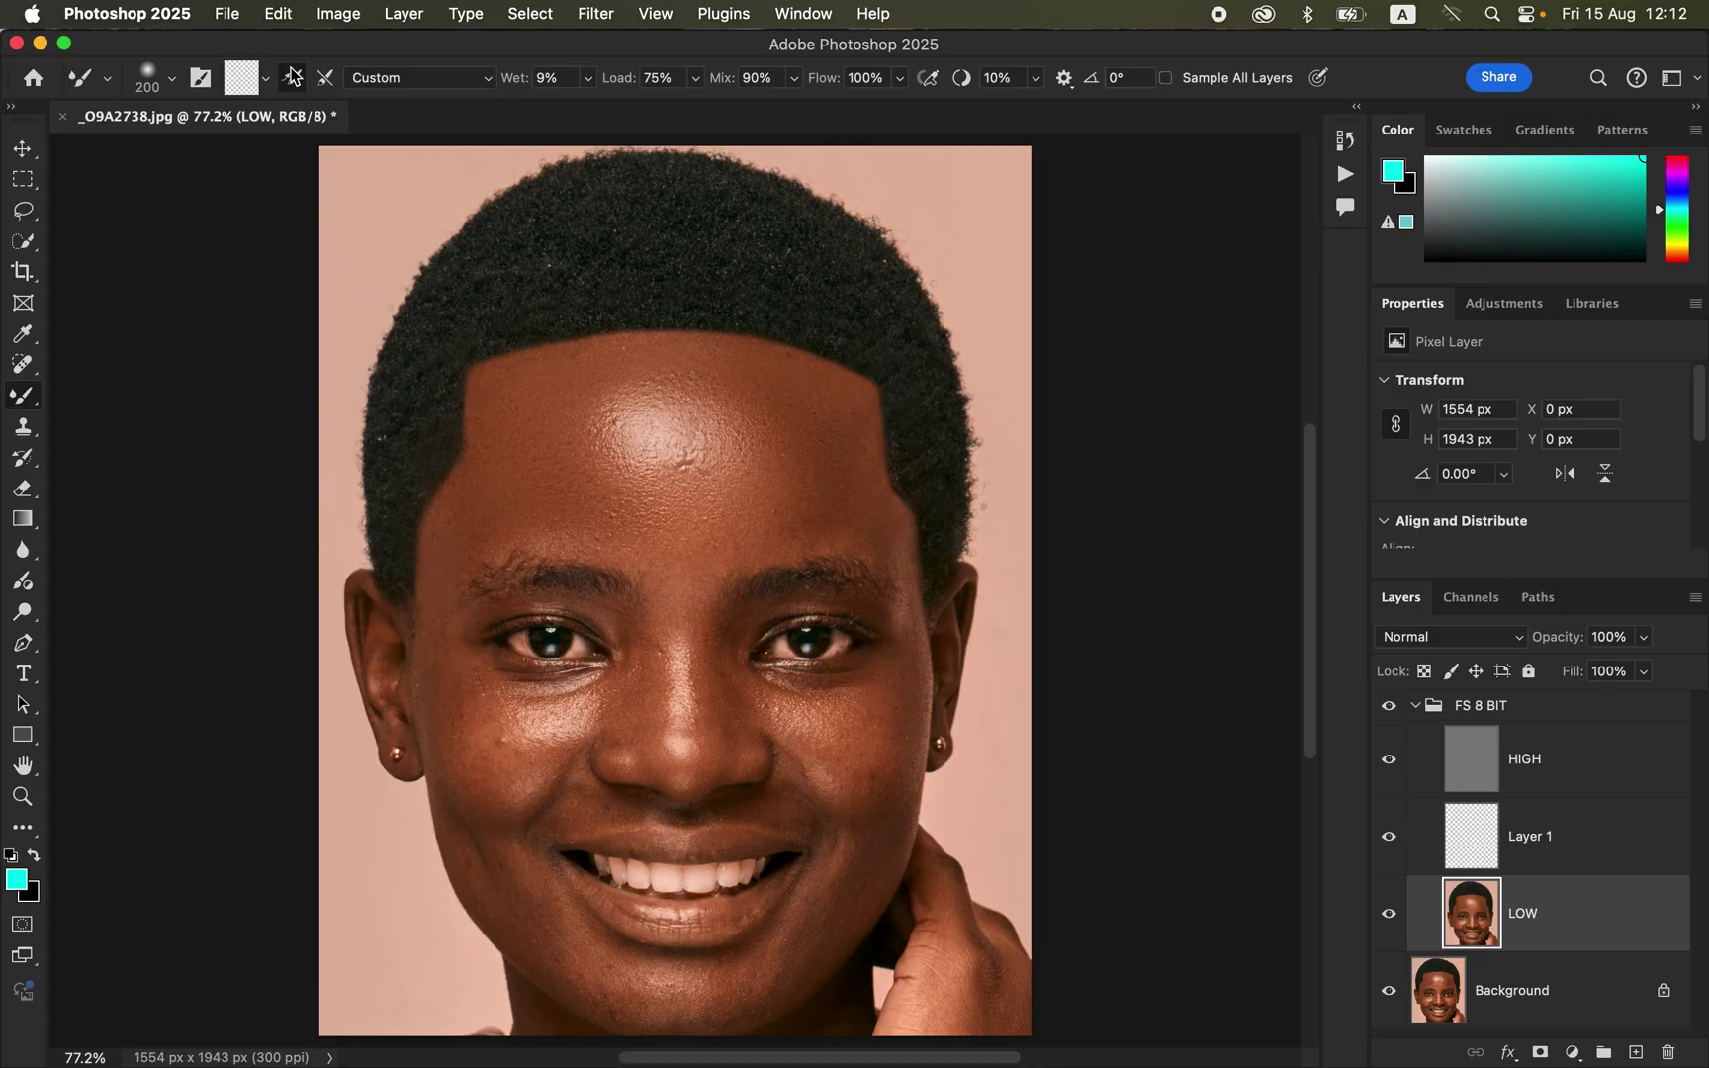
left_click(320, 80)
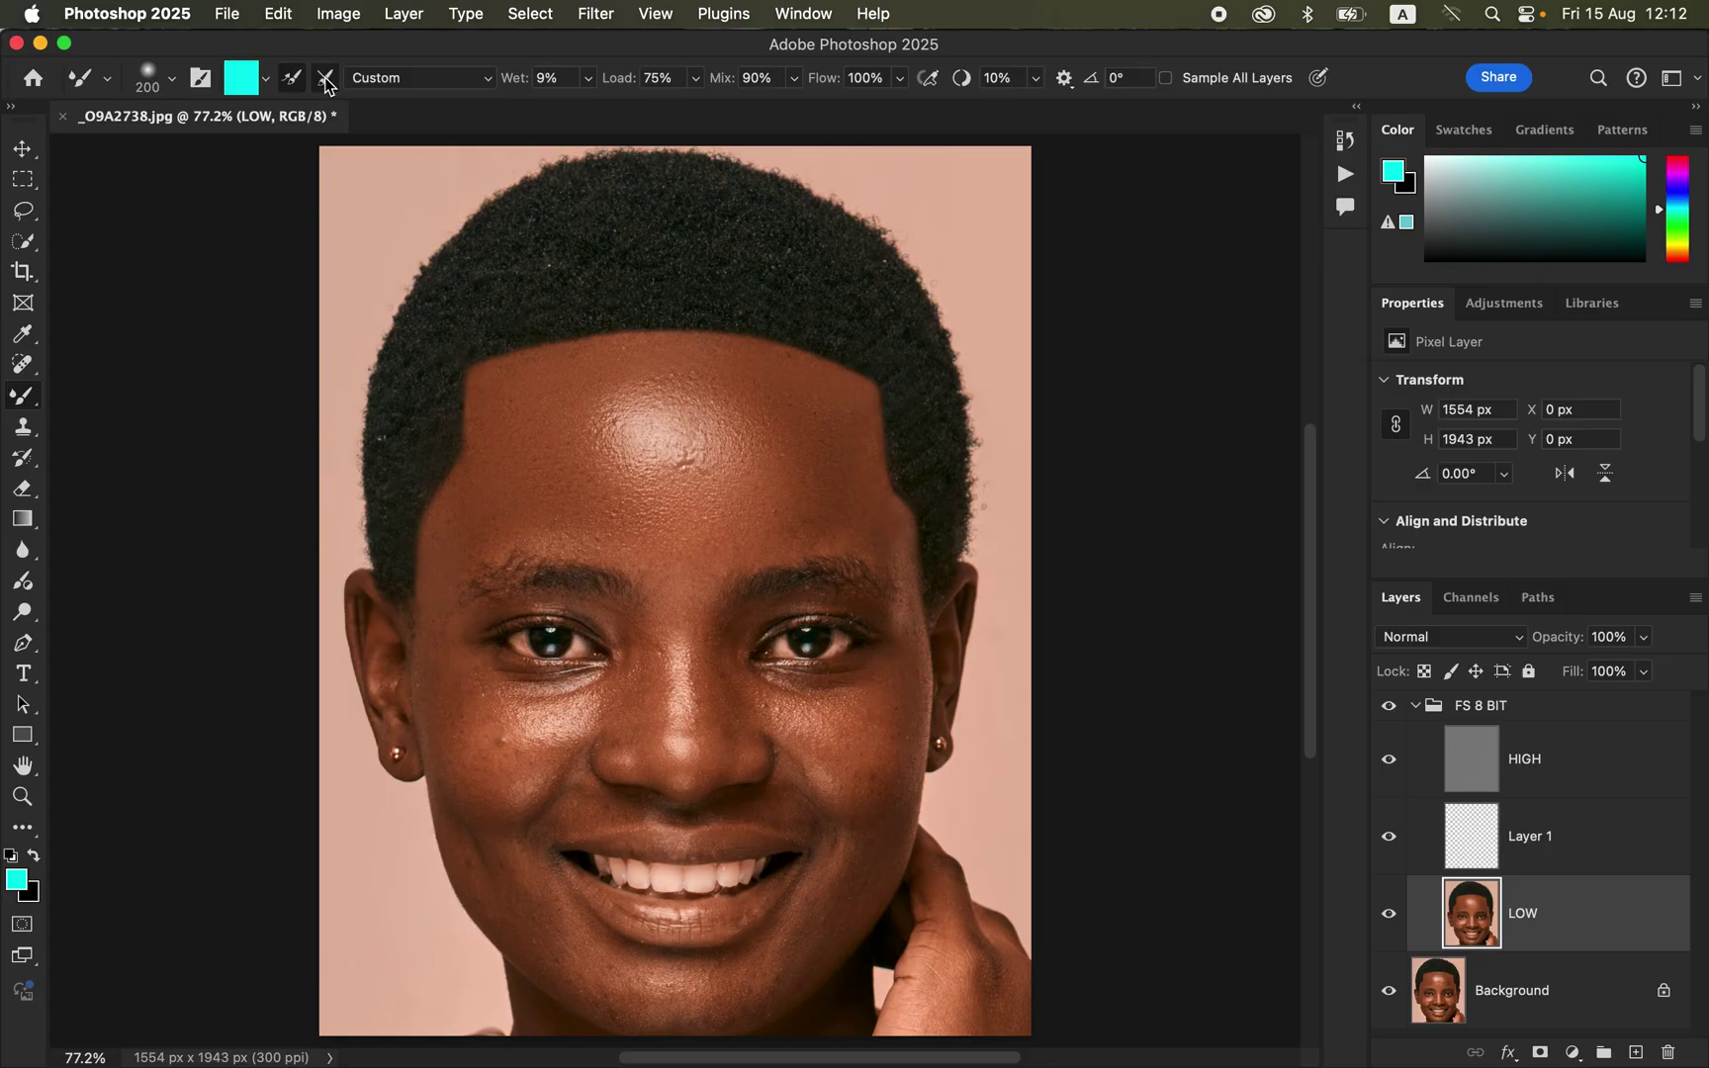
left_click(296, 83)
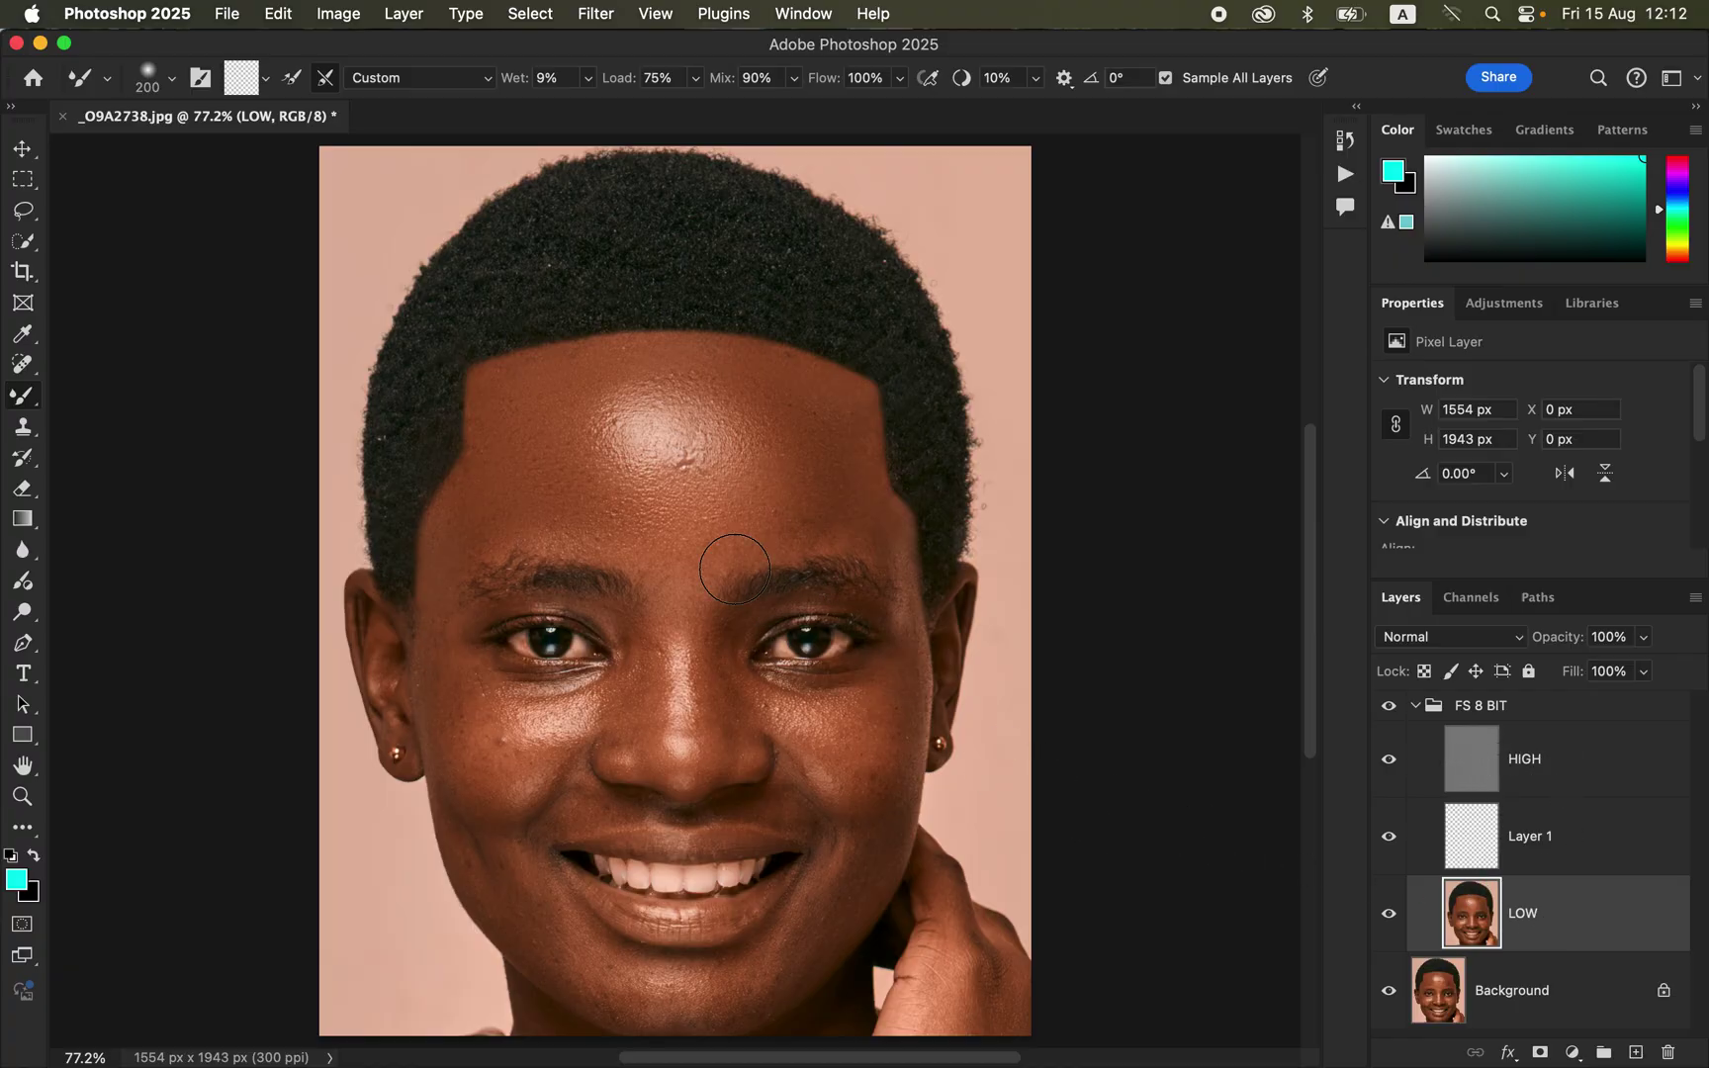
Try blending the LOW layer's forehead with Sample All Layers on, undo the stroke, and turn that option off
mouse_move(561, 419)
left_mouse_down()
mouse_move(603, 512)
mouse_move(735, 459)
mouse_move(797, 479)
mouse_move(740, 493)
mouse_move(711, 444)
mouse_move(648, 459)
mouse_move(614, 437)
mouse_move(611, 466)
mouse_move(674, 483)
mouse_move(710, 465)
mouse_move(641, 470)
left_mouse_up()
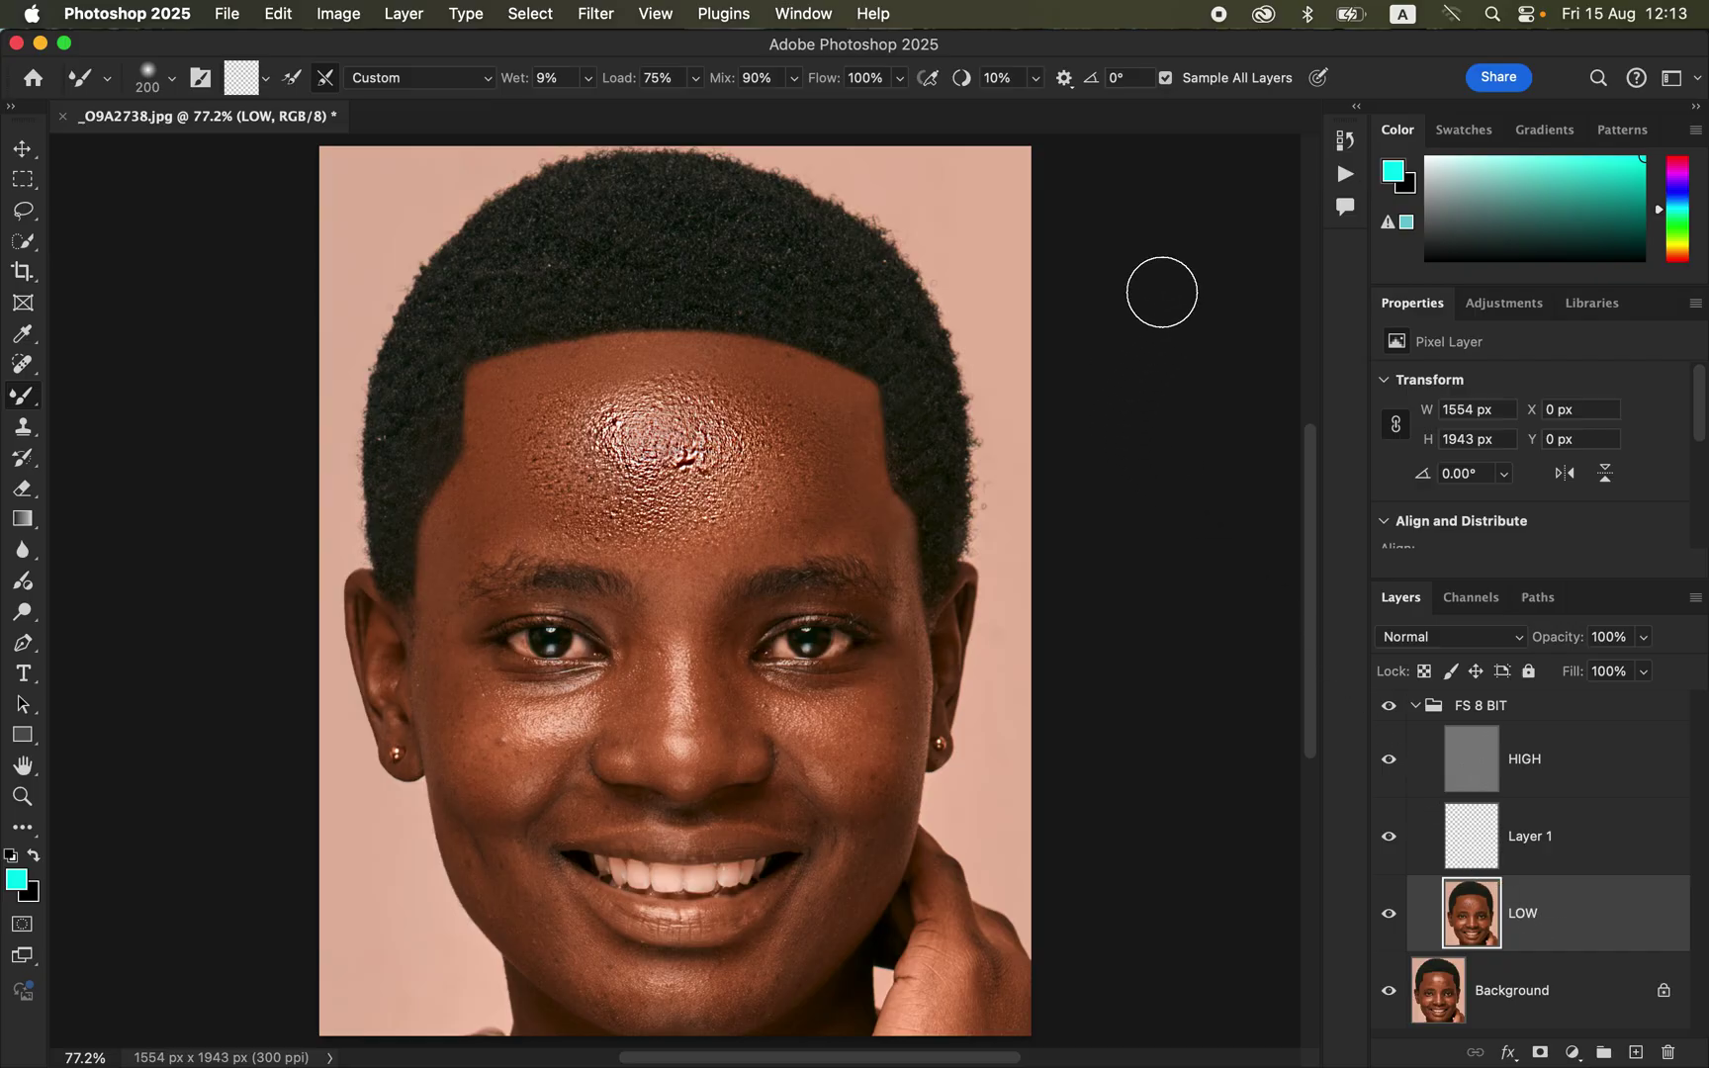
key("super+shift+z")
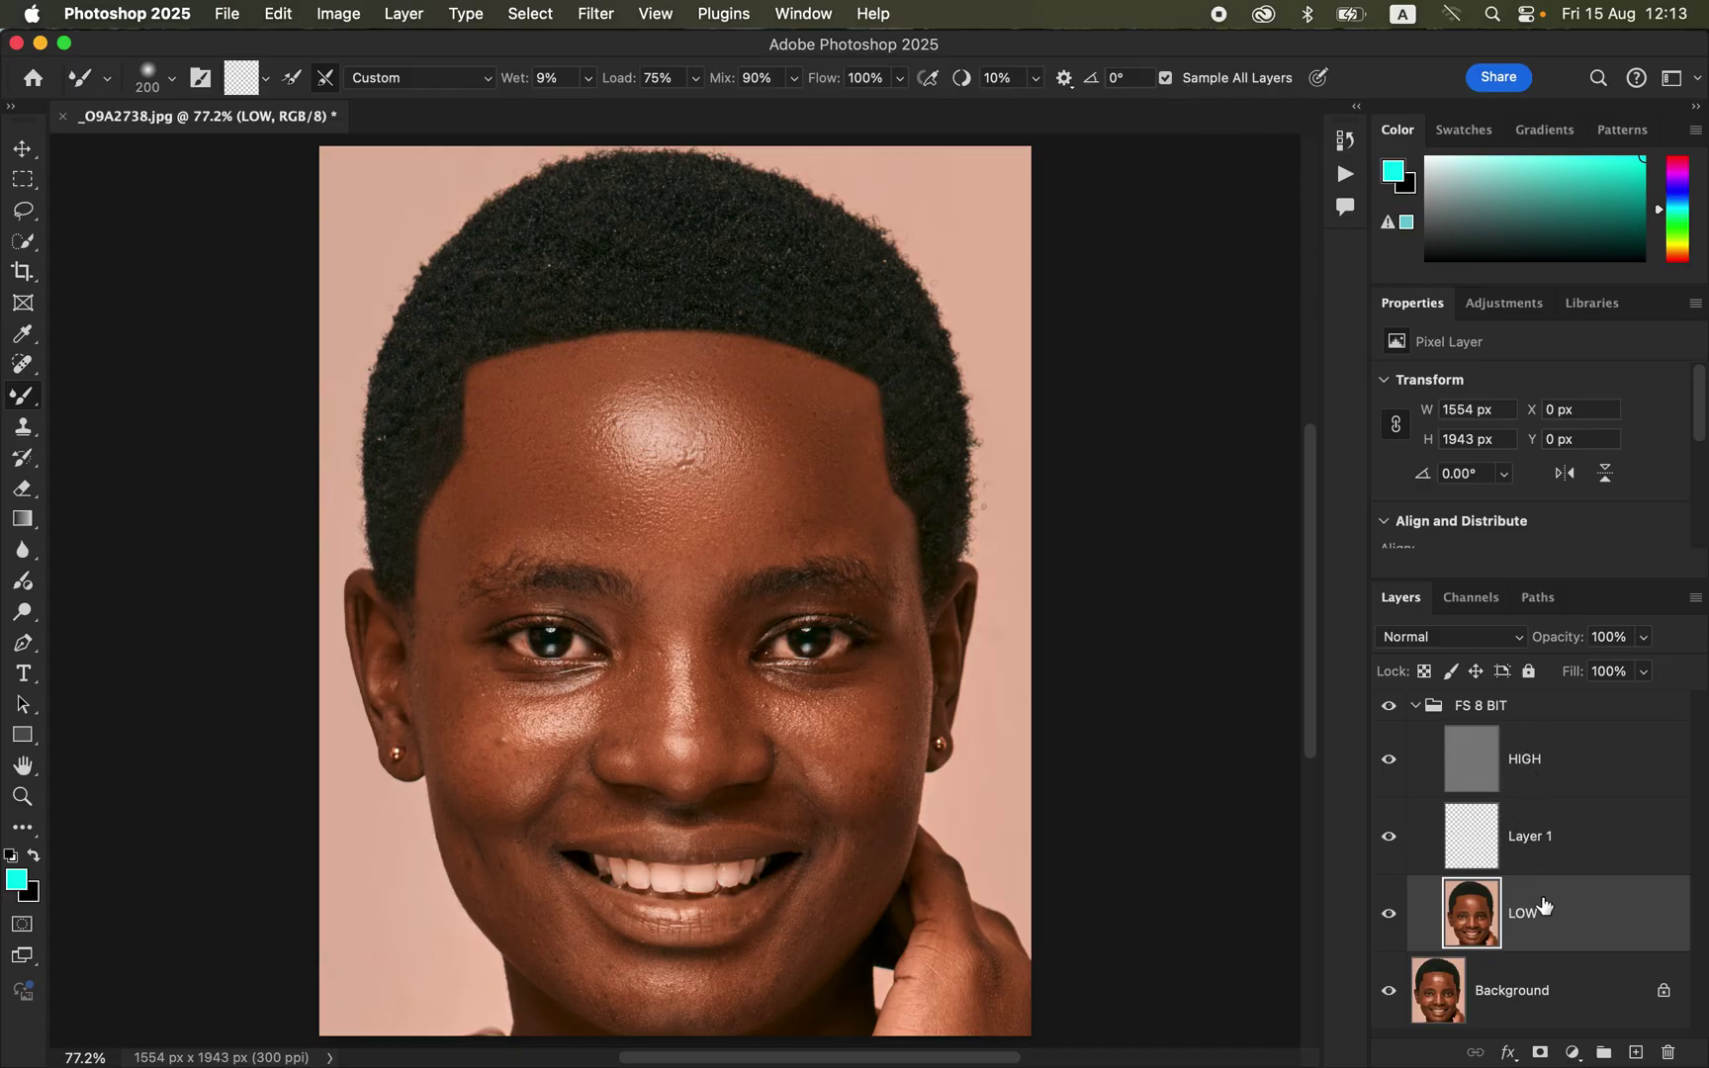
left_click(1166, 80)
Check the Mixer Brush's size and hardness settings, and clean the brush
left_click(170, 78)
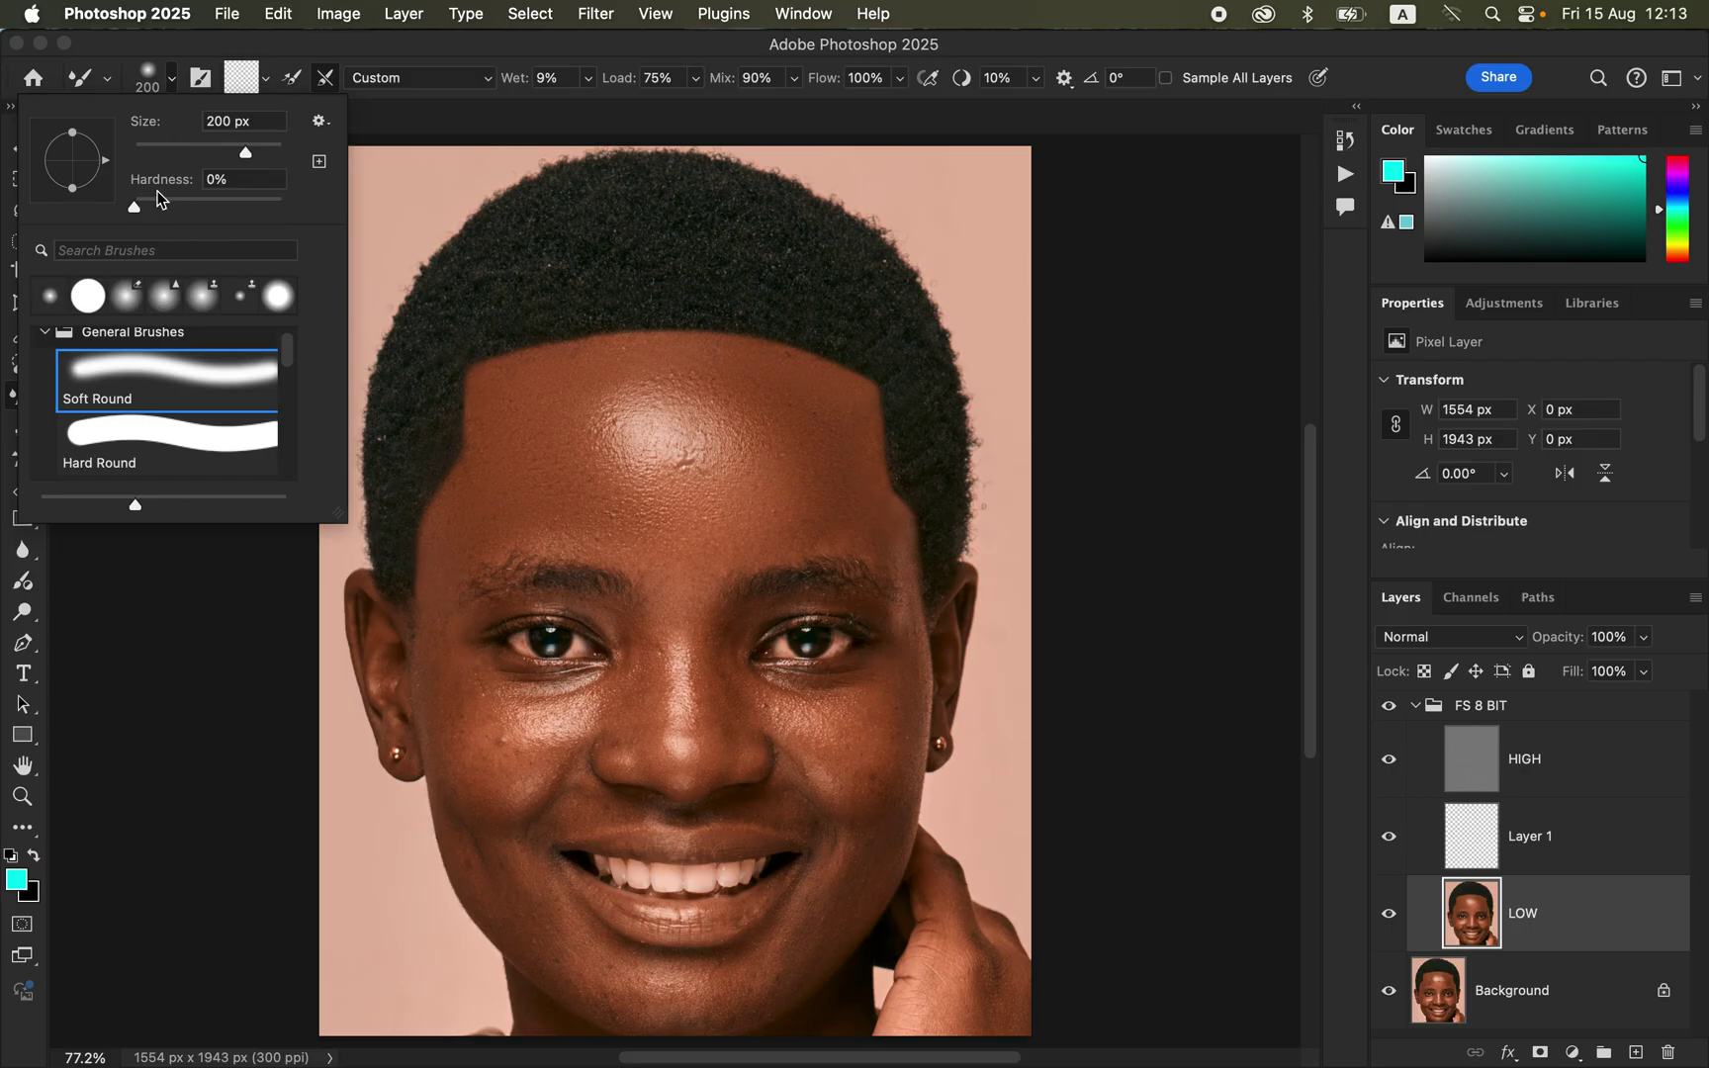
left_click(267, 87)
left_click(289, 135)
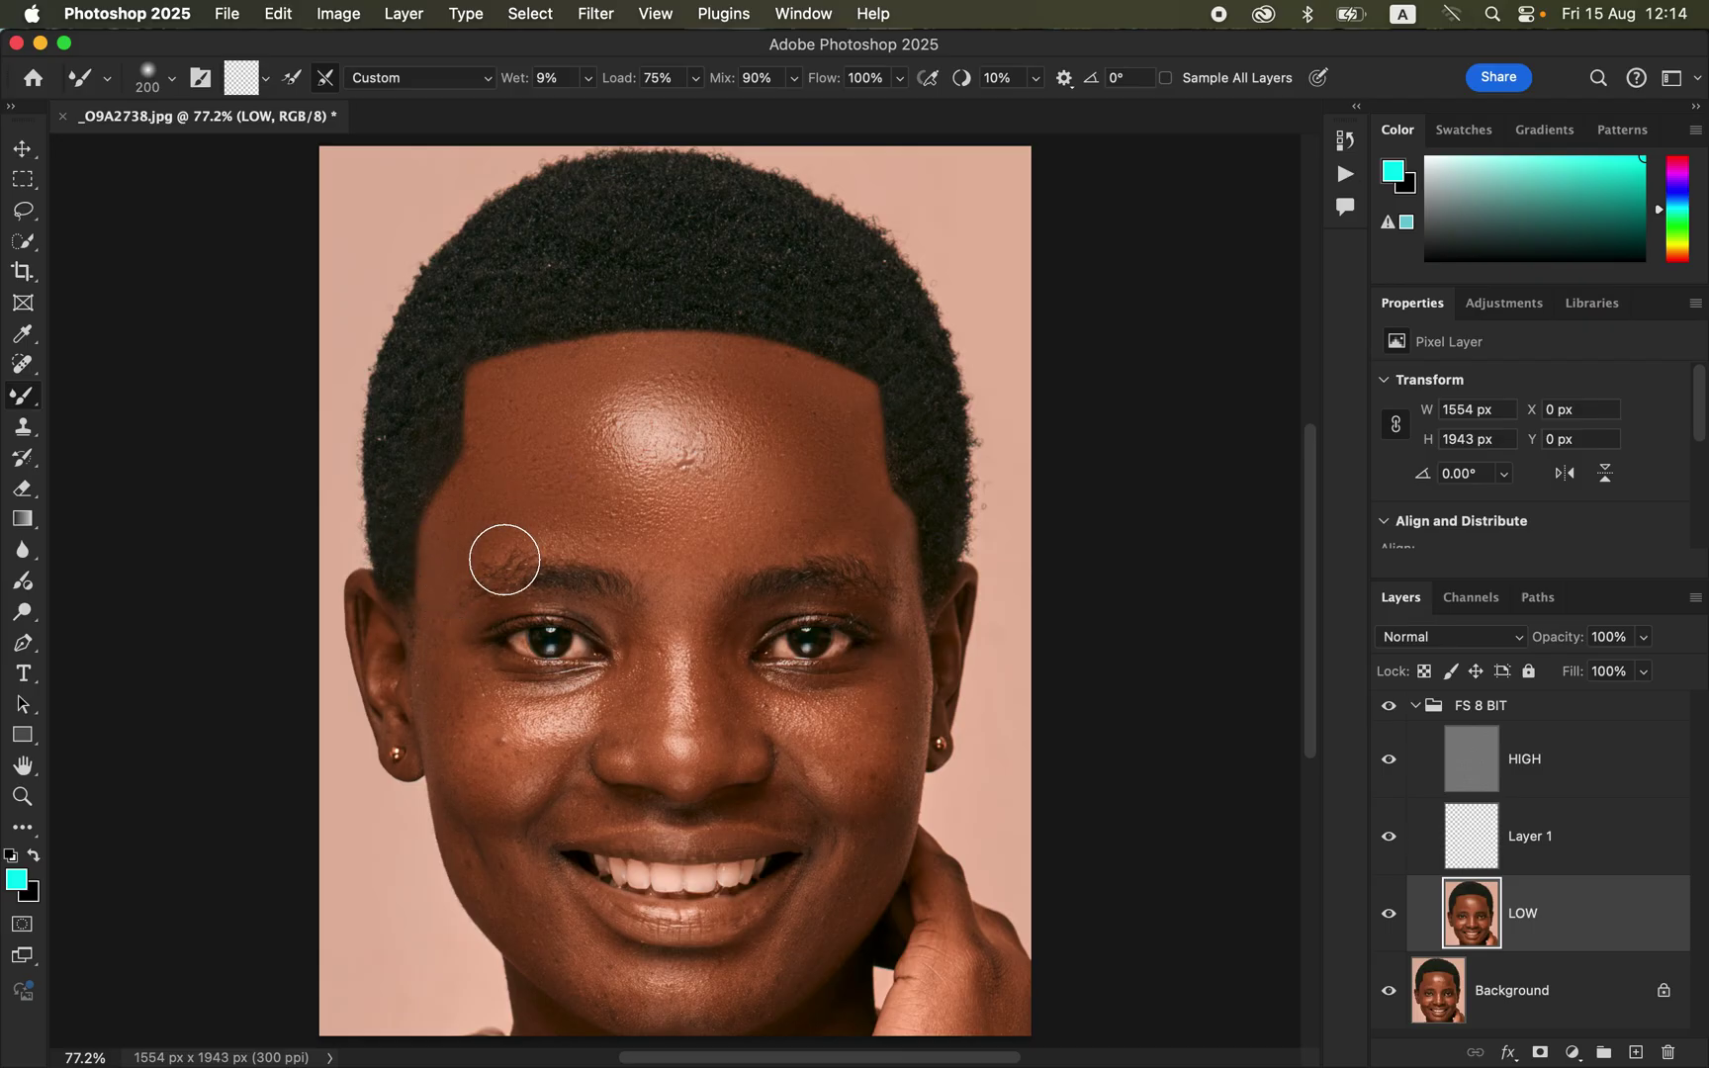
Lasso the forehead highlight and the skin beside it with a 20 px feather, and toggle Quick Mask to examine the selection's edge
left_click(25, 214)
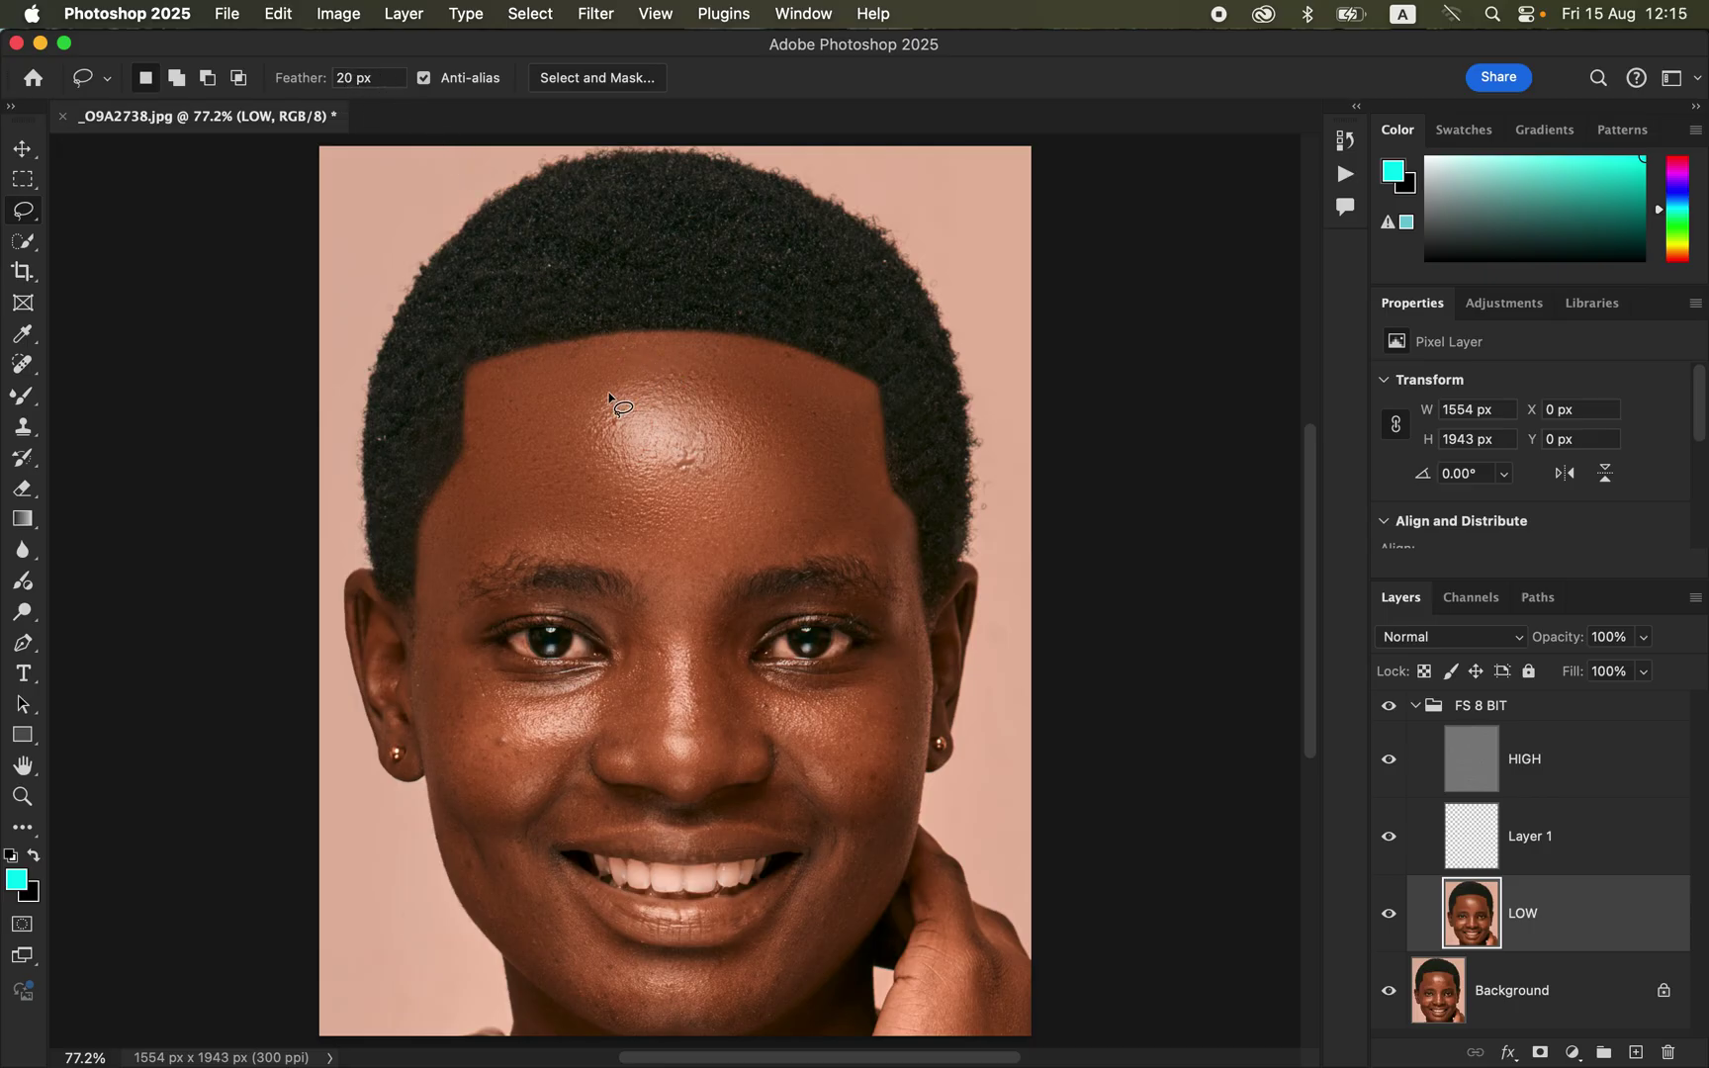
mouse_move(501, 374)
left_mouse_down()
mouse_move(584, 521)
mouse_move(684, 373)
mouse_move(506, 376)
left_mouse_up()
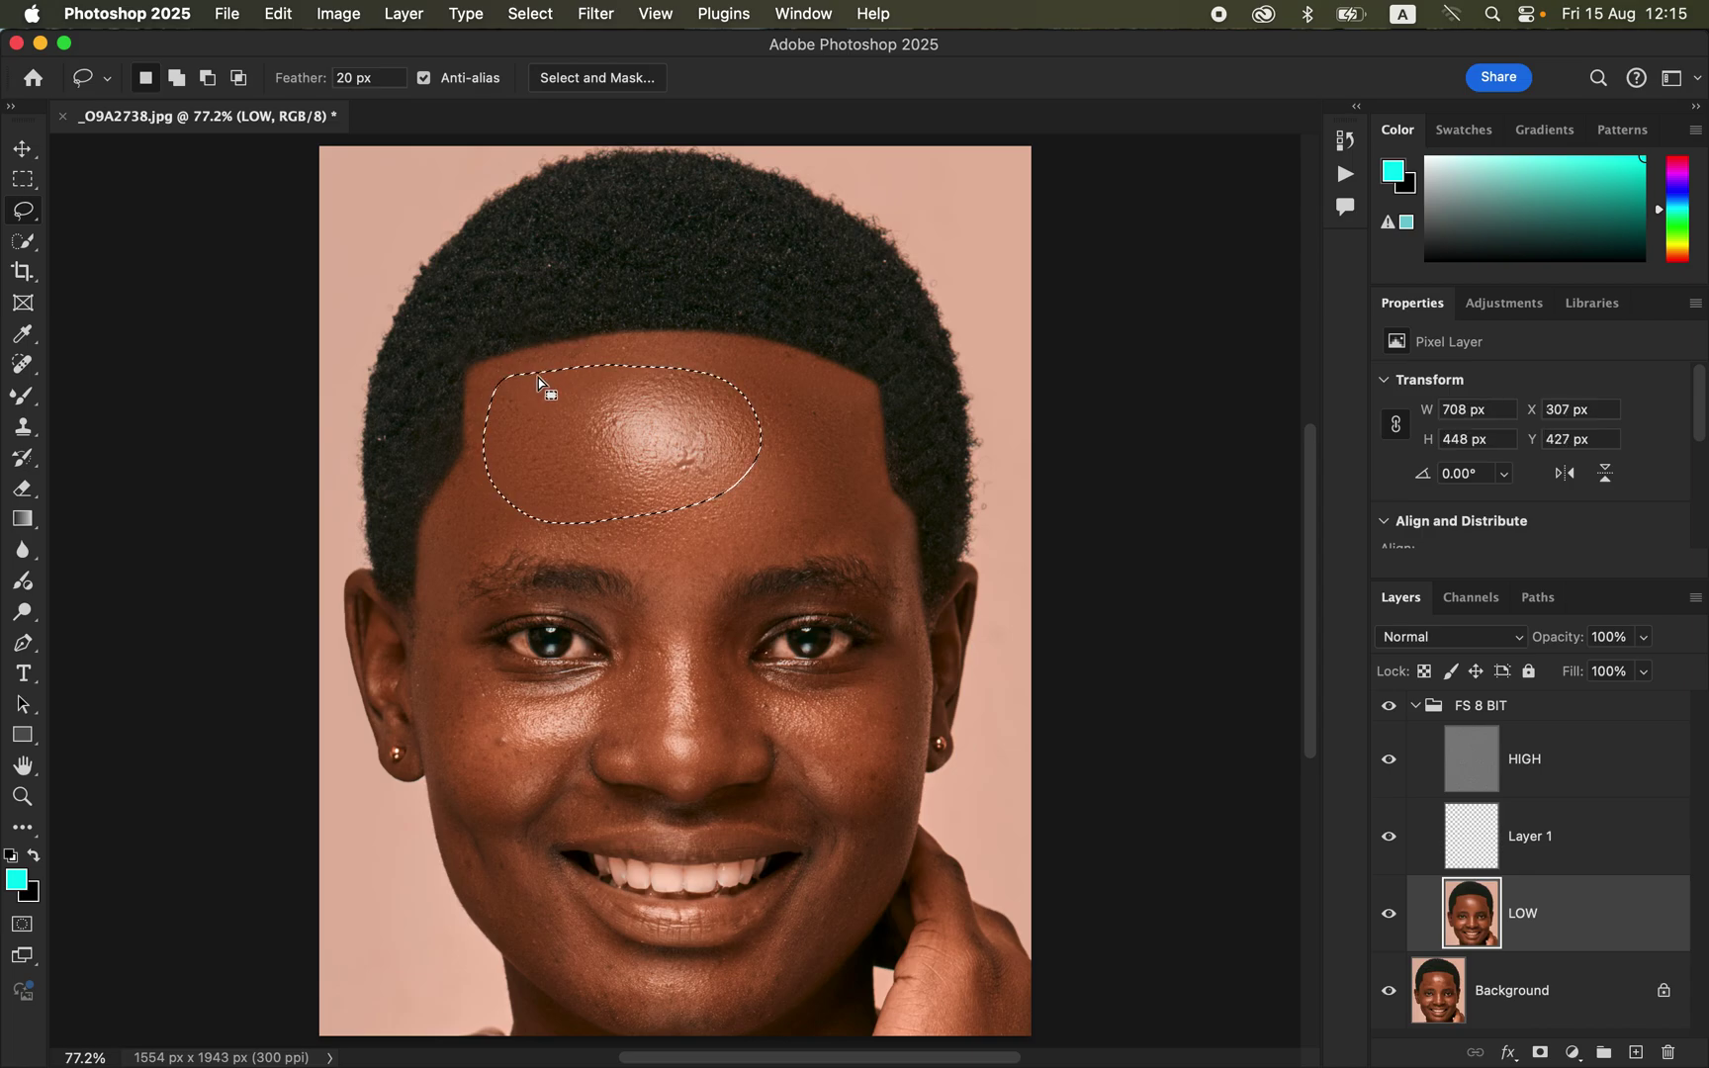
key("q")
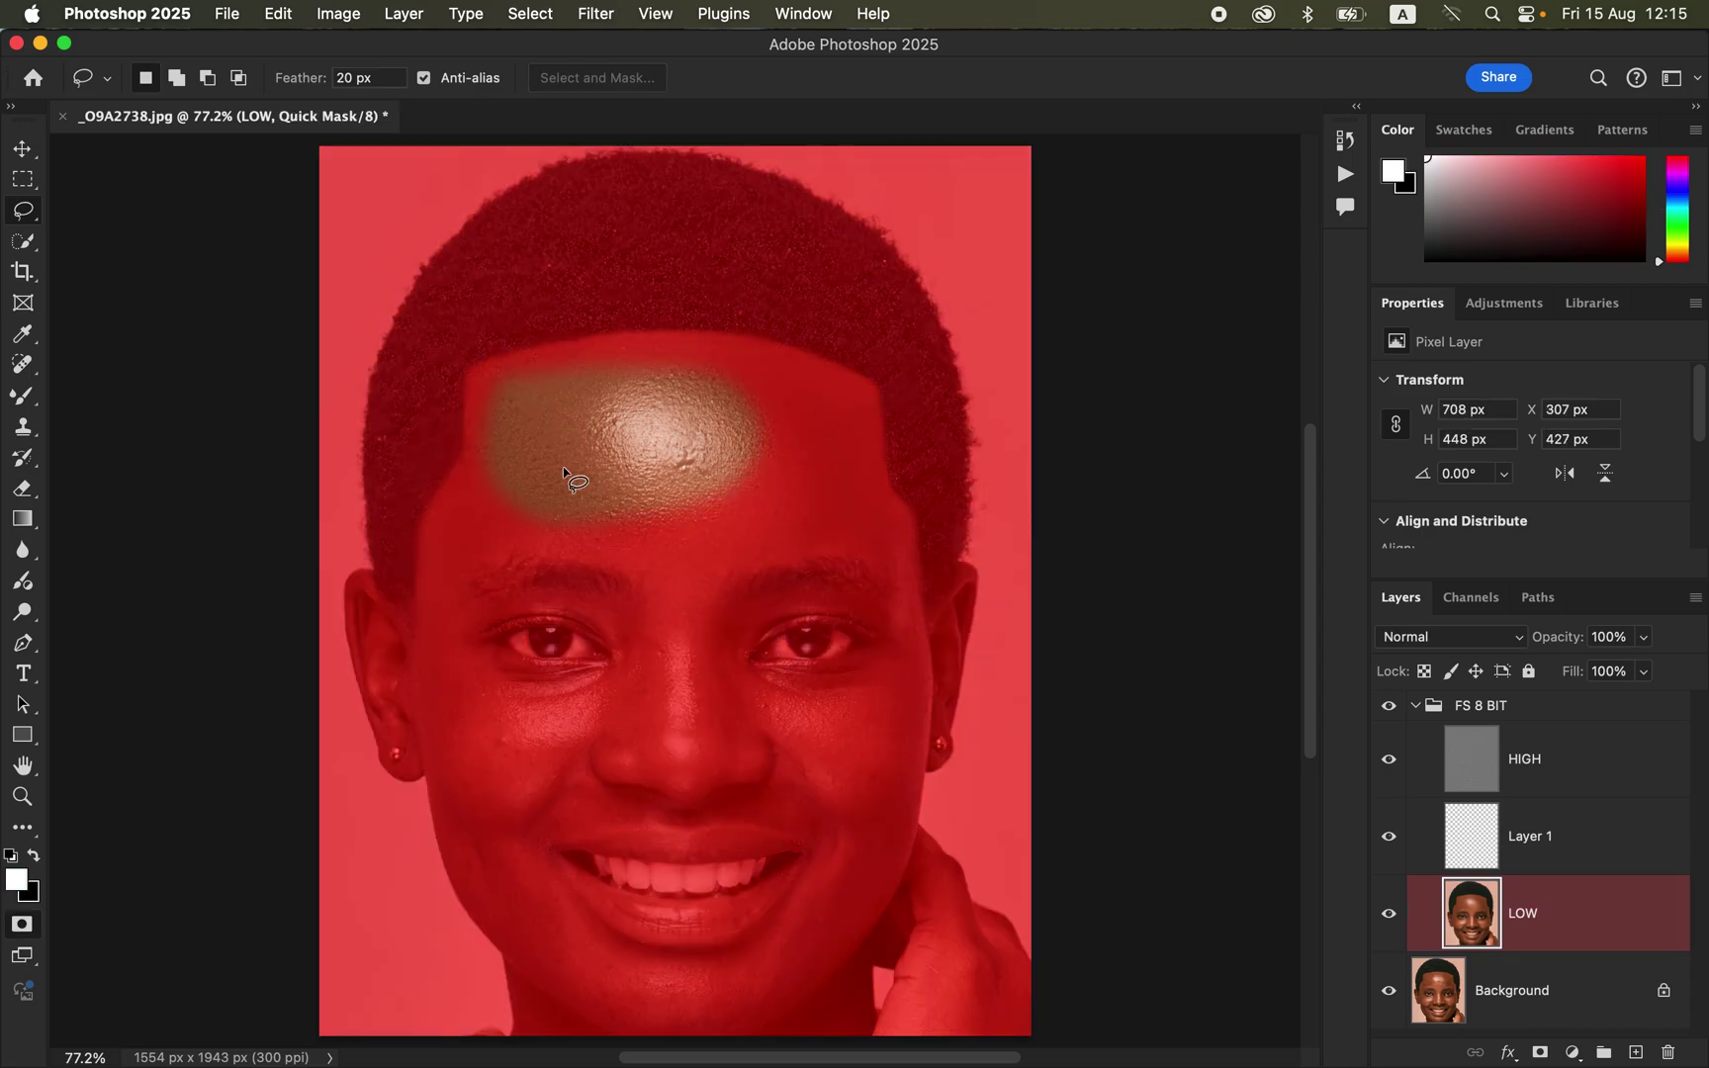
key("super+equal")
key("super+equal")
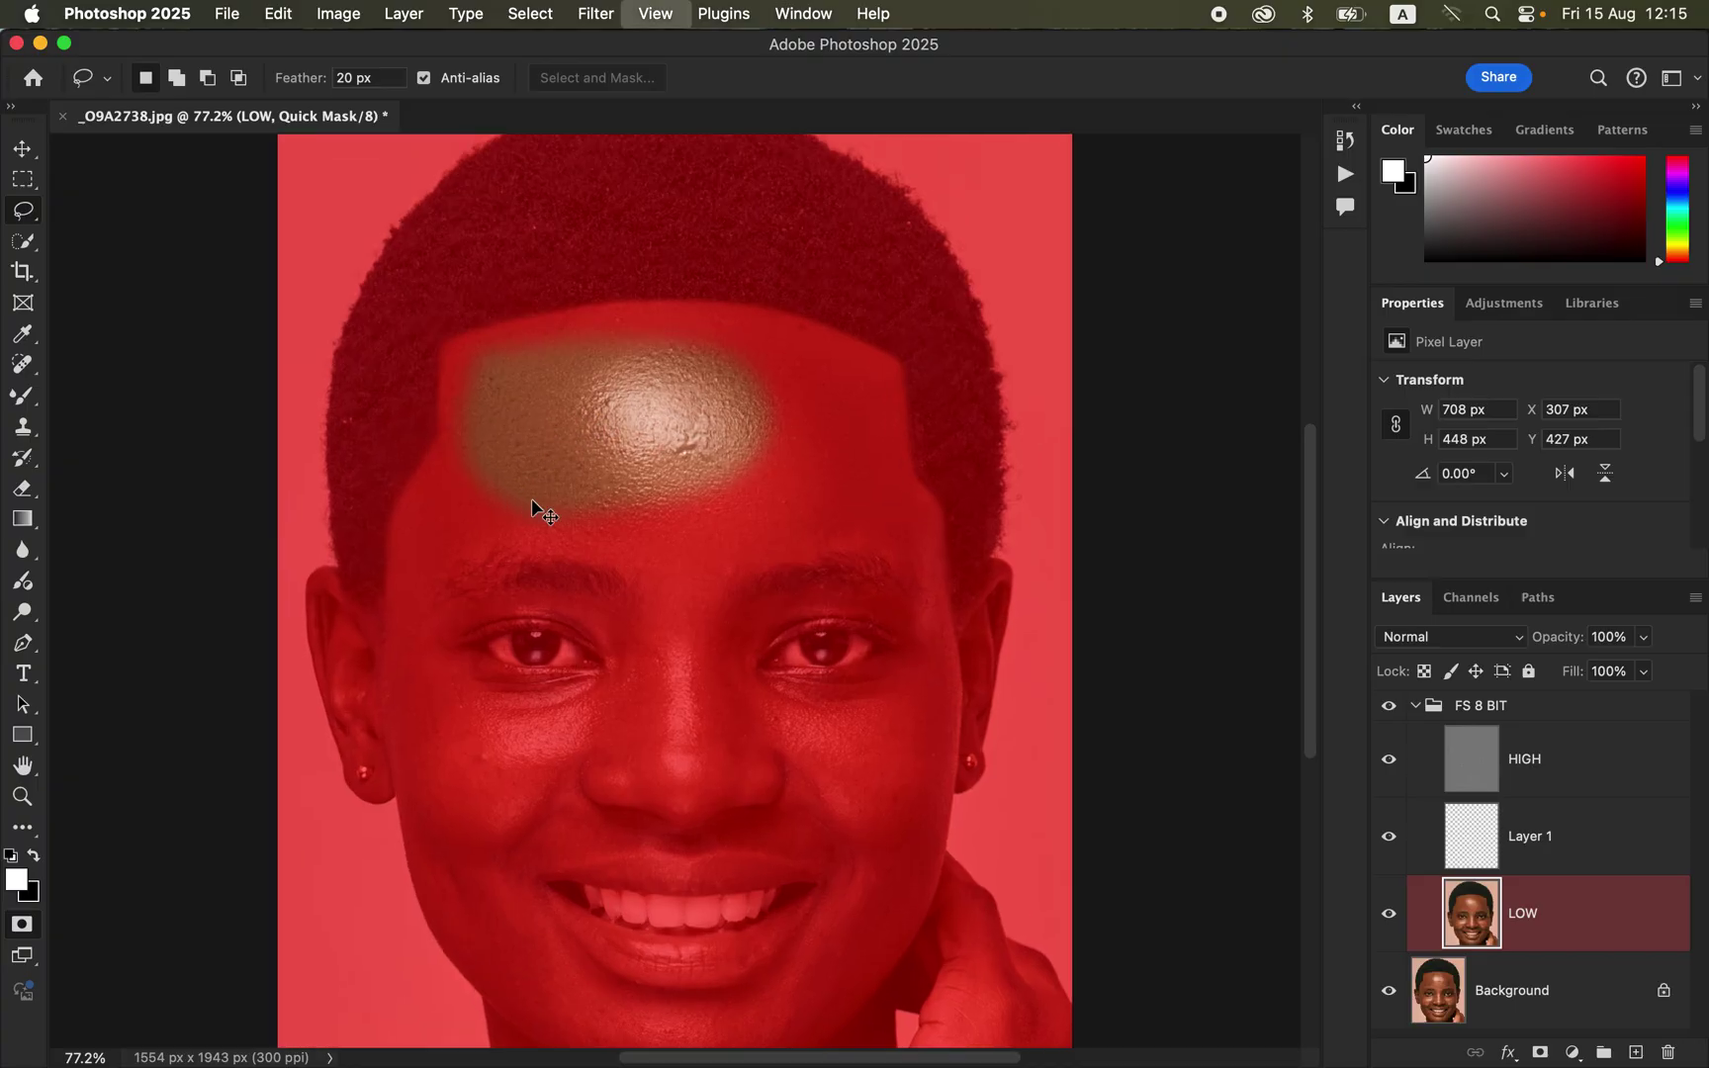
left_click_drag(789, 393, 865, 673)
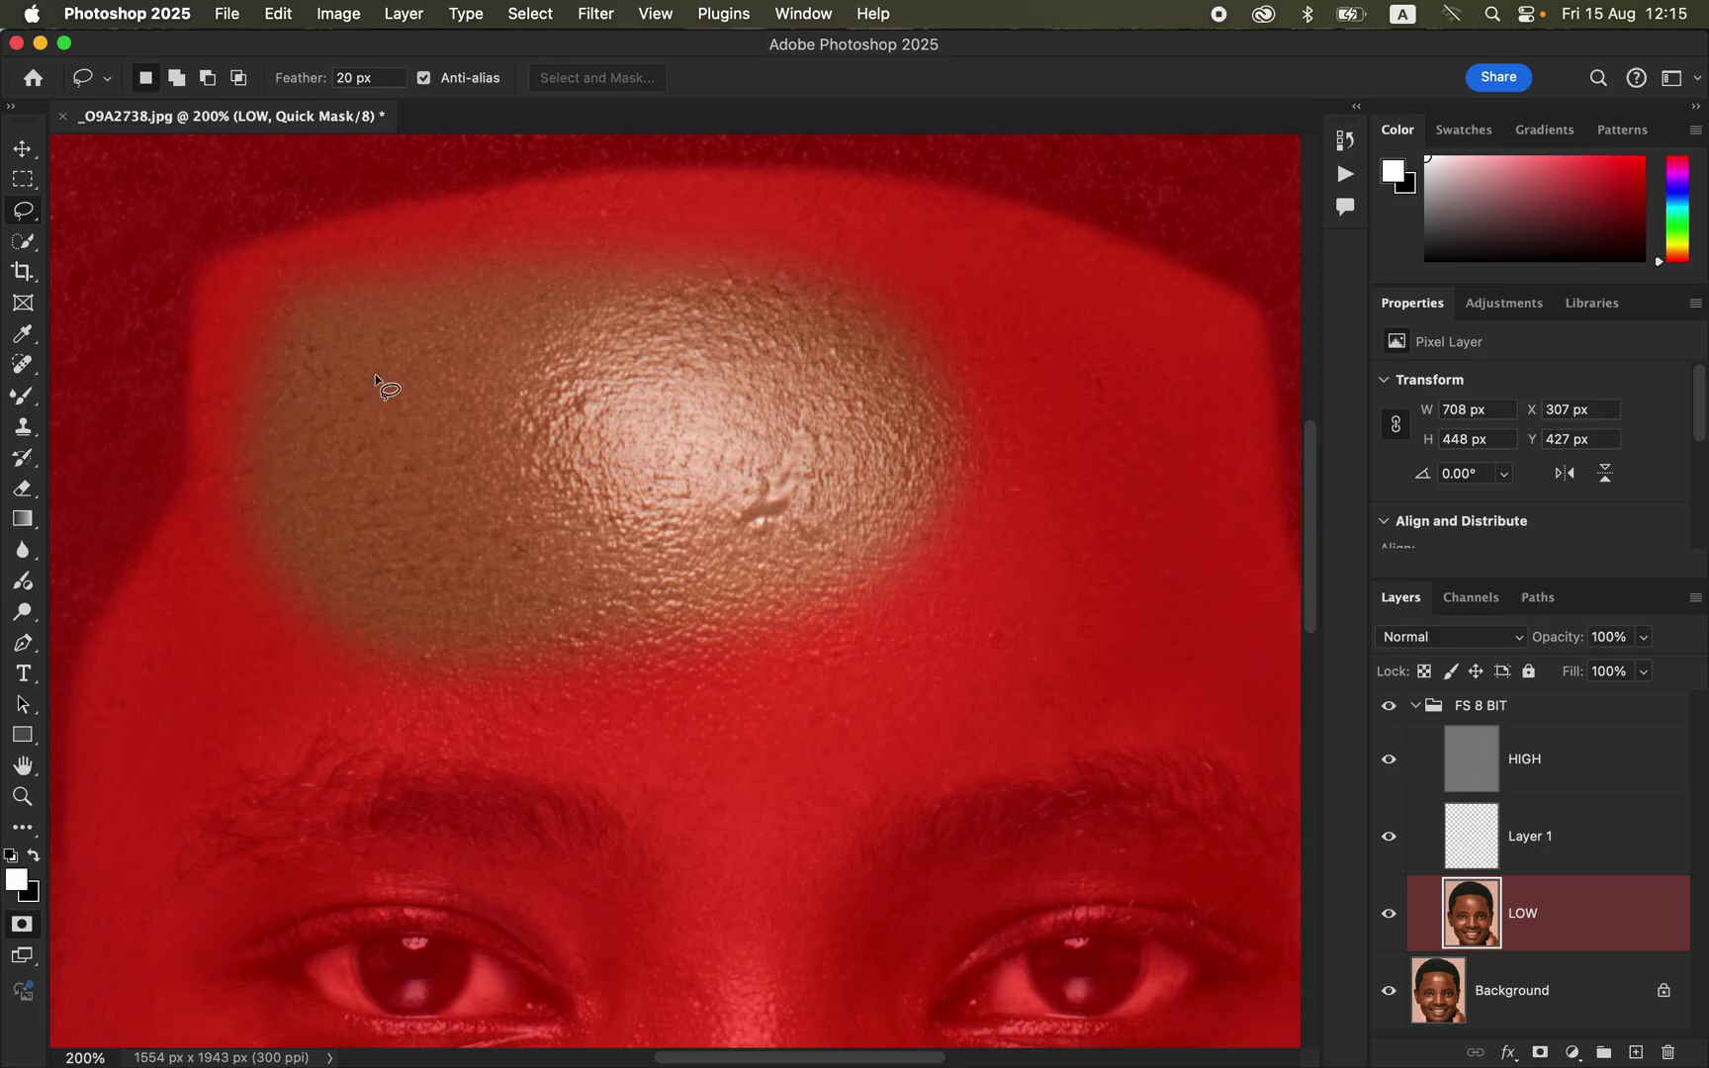
key("q")
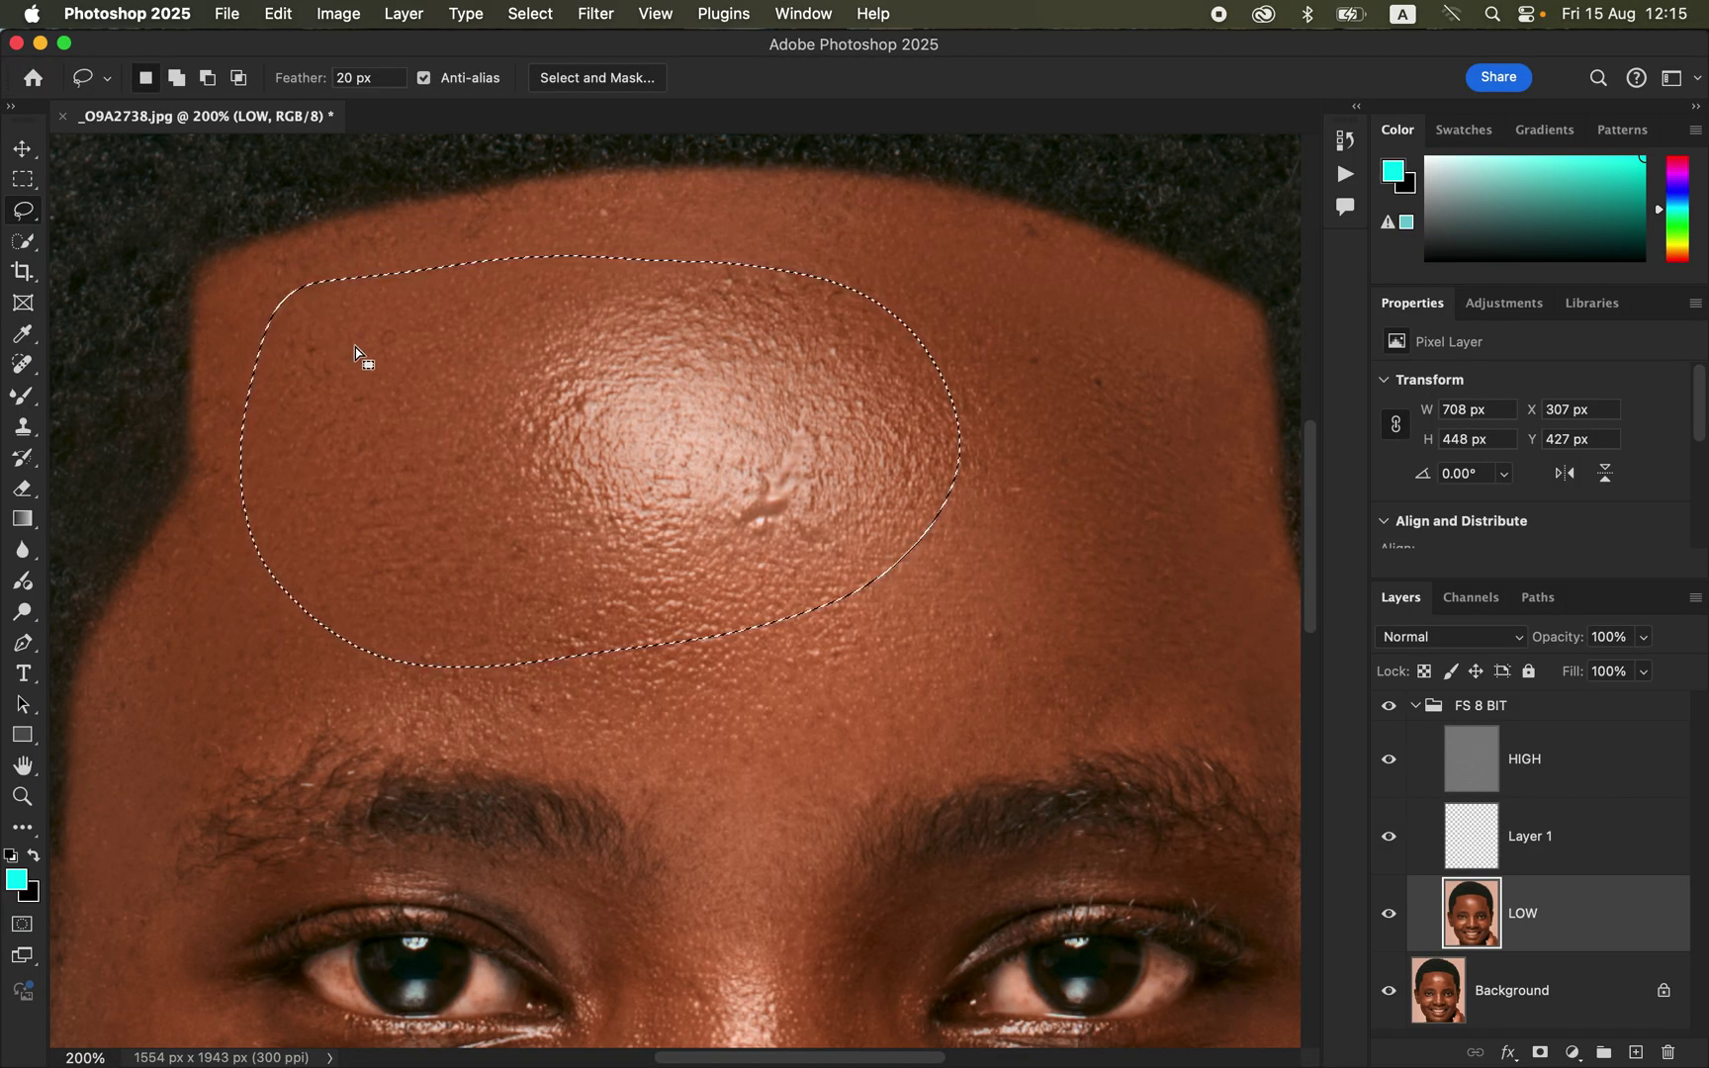
key("q")
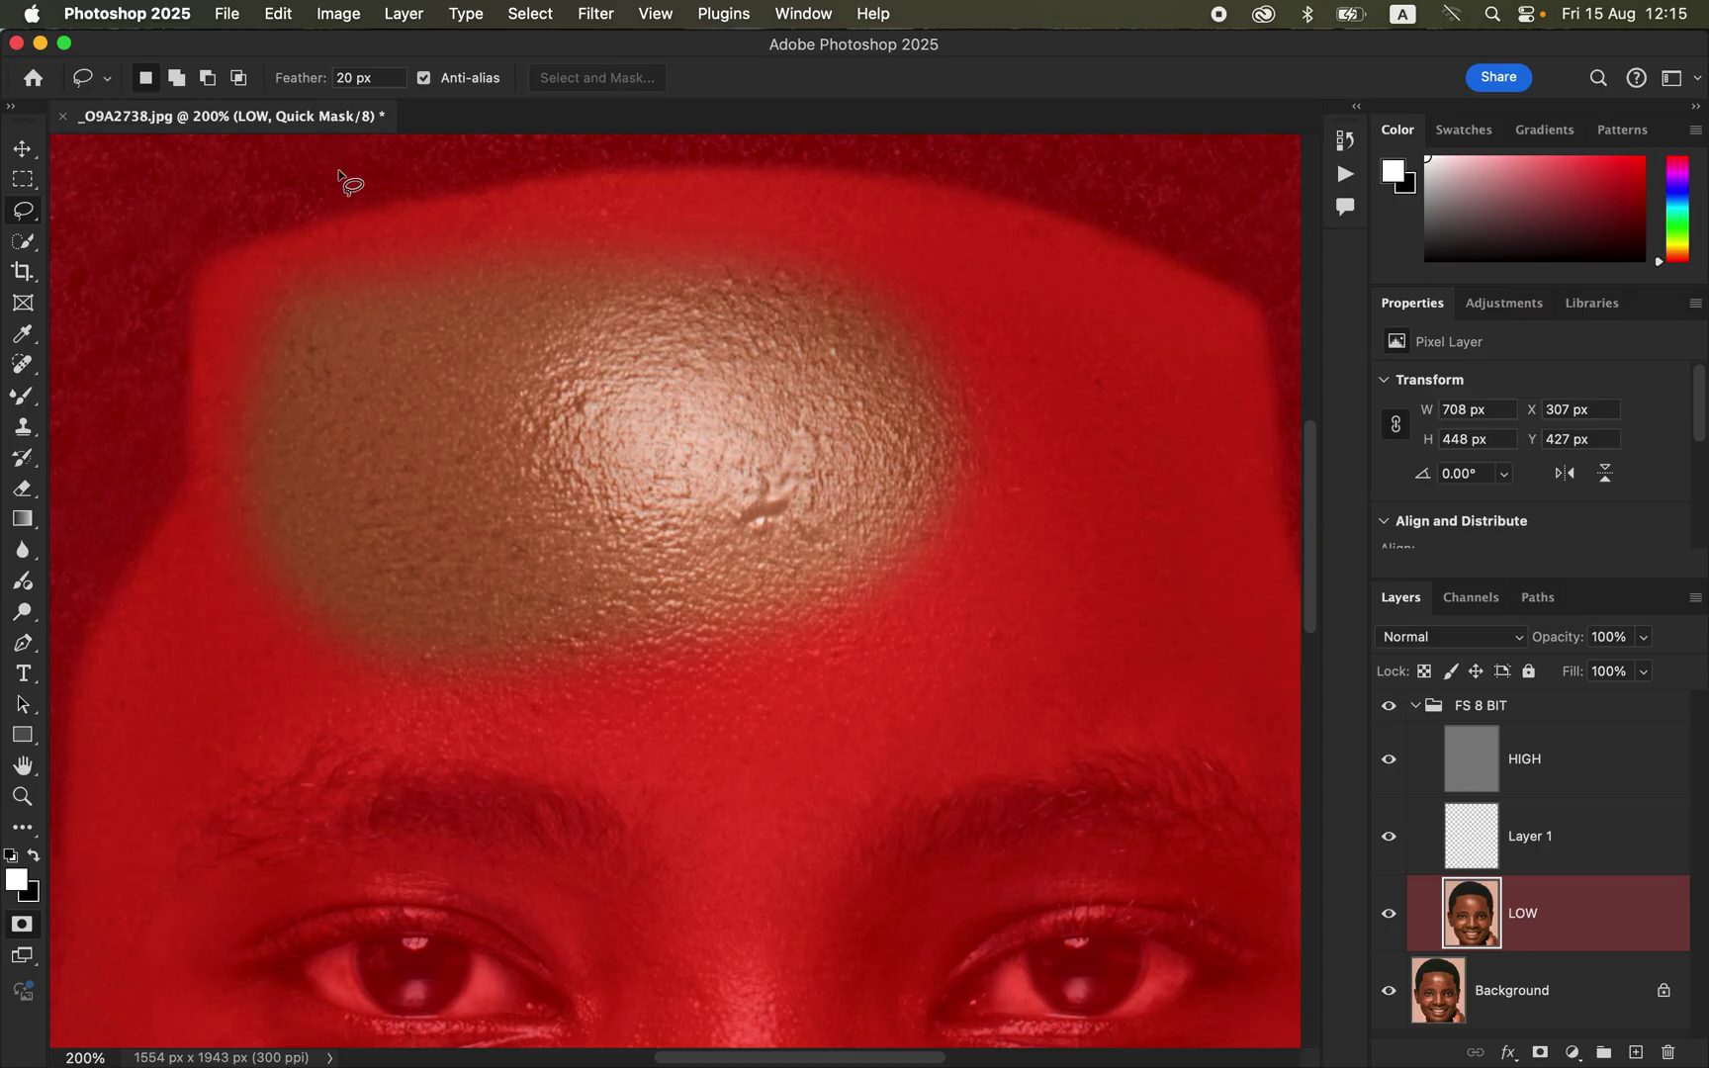
key("q")
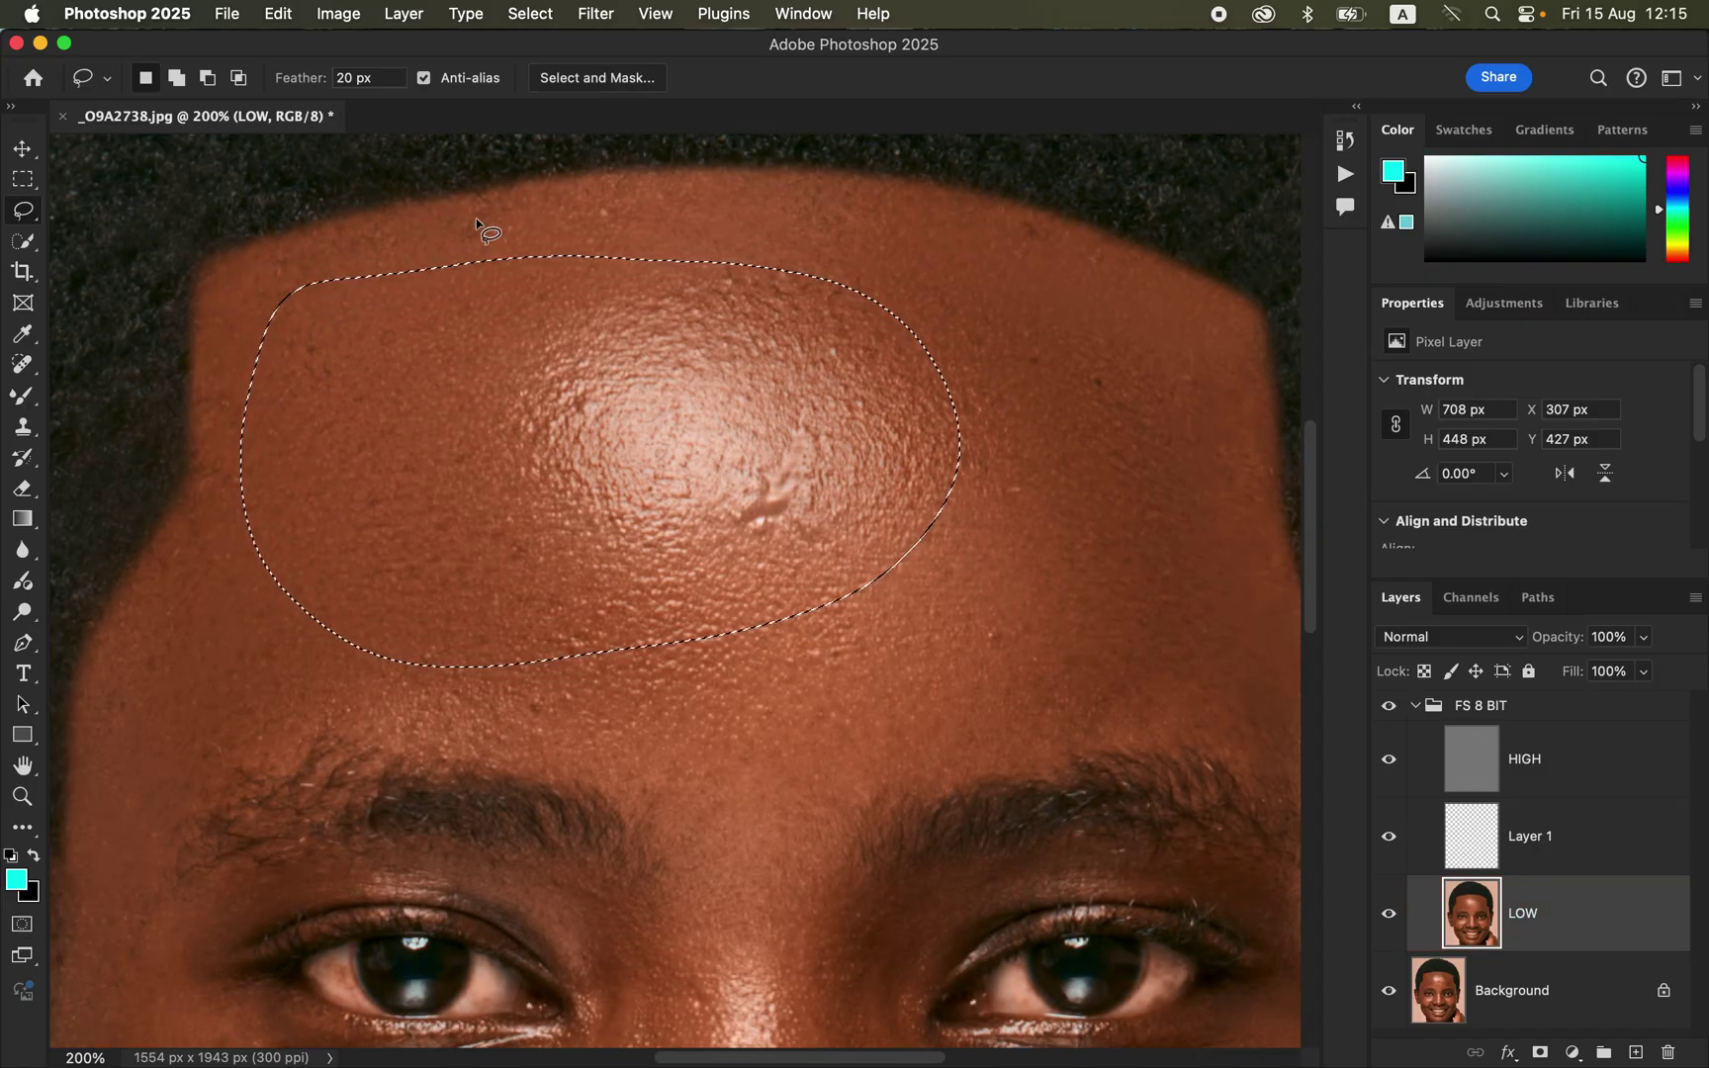
Set the Lasso feather to 0 px, select the whole forehead down to the brows, and preview the edge in Quick Mask
left_click(355, 77)
type("0")
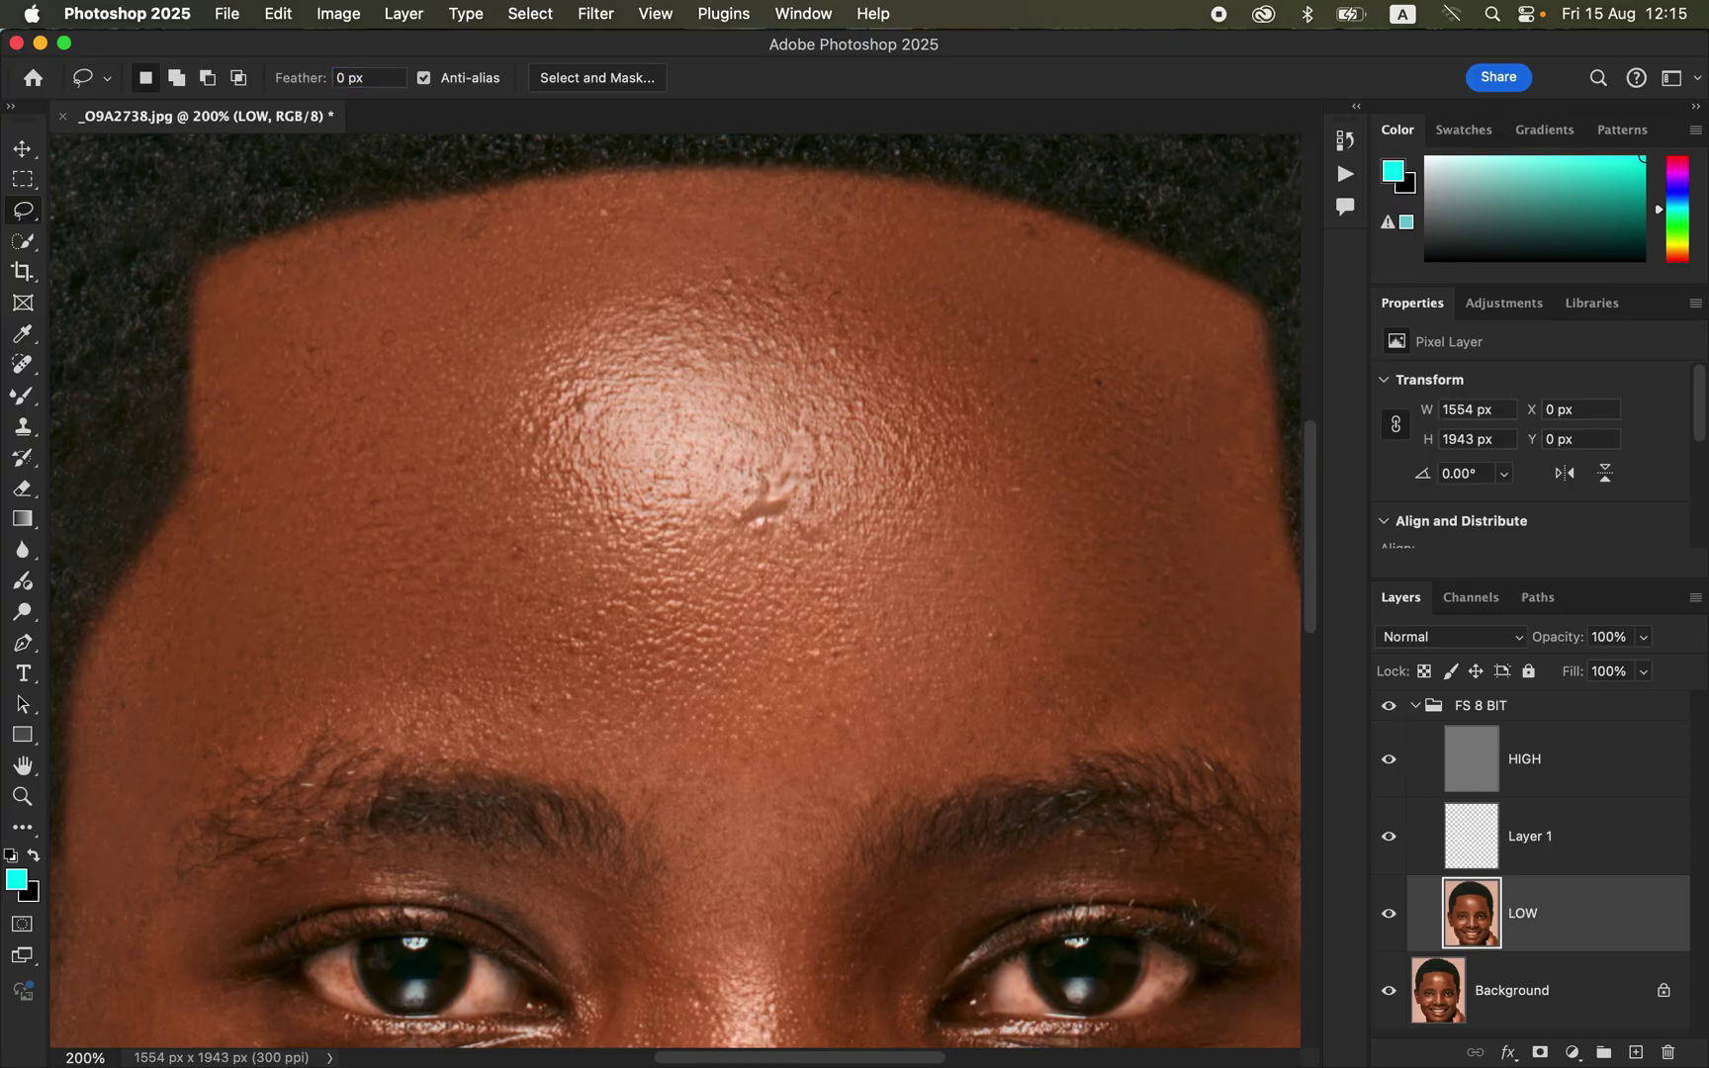
mouse_move(282, 253)
left_mouse_down()
mouse_move(221, 270)
mouse_move(196, 344)
mouse_move(218, 516)
mouse_move(142, 692)
mouse_move(151, 755)
mouse_move(358, 728)
mouse_move(505, 754)
mouse_move(772, 876)
mouse_move(842, 804)
mouse_move(1148, 752)
mouse_move(1221, 764)
mouse_move(1248, 688)
mouse_move(1232, 474)
mouse_move(1095, 313)
mouse_move(848, 245)
mouse_move(583, 245)
mouse_move(356, 291)
left_mouse_up()
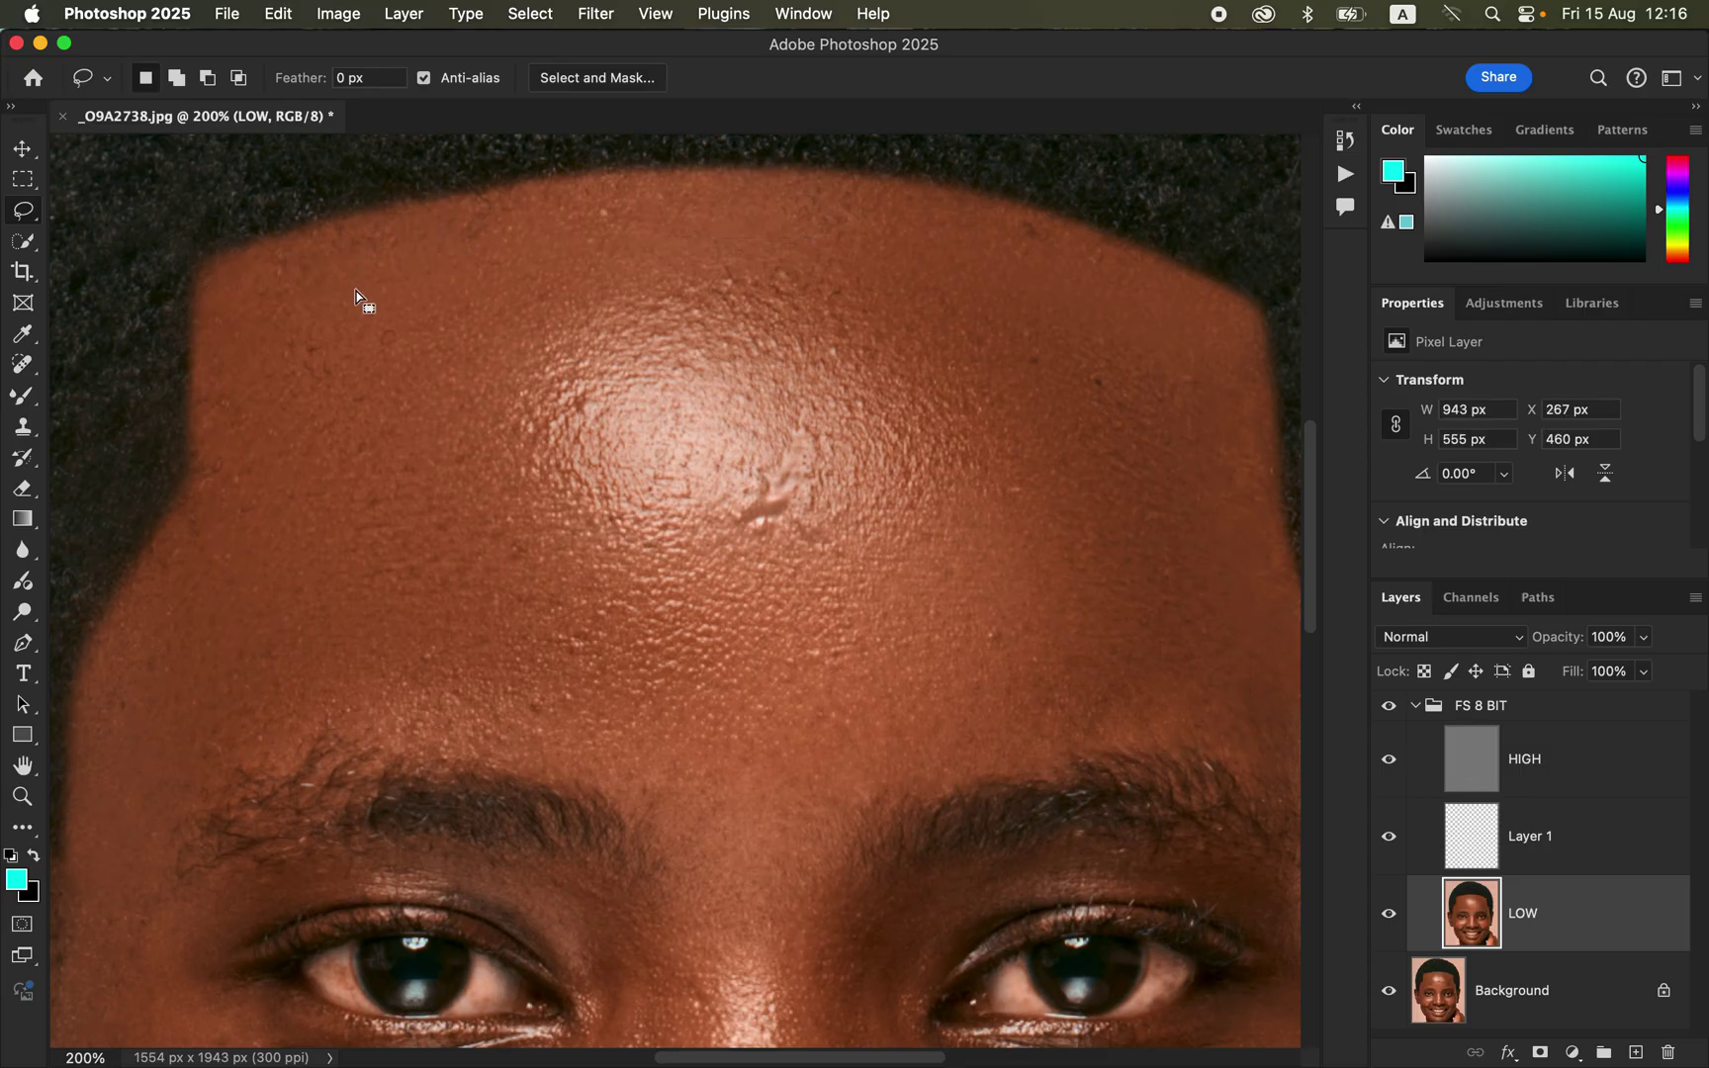
key("q")
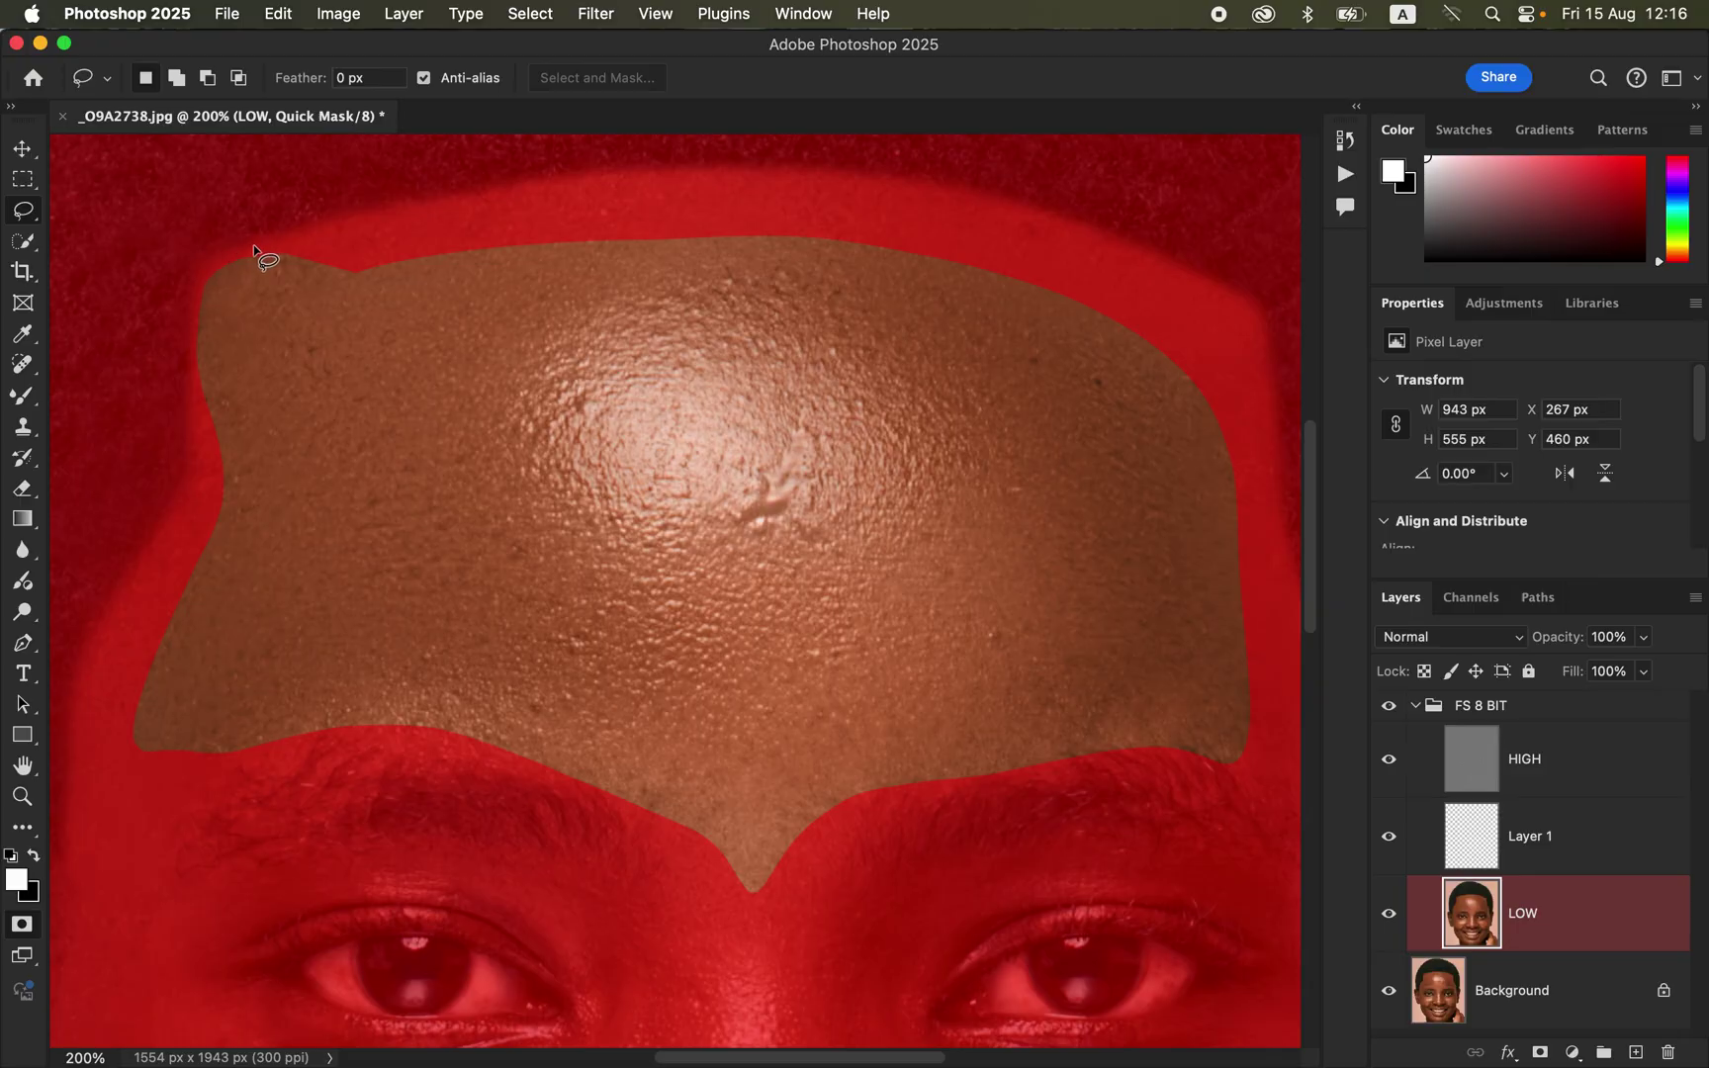
Set the Lasso feather back to 20 px, select the forehead highlight again, and preview its edge in Quick Mask
left_click(347, 76)
type("20")
key("Return")
key("q")
left_click(927, 198)
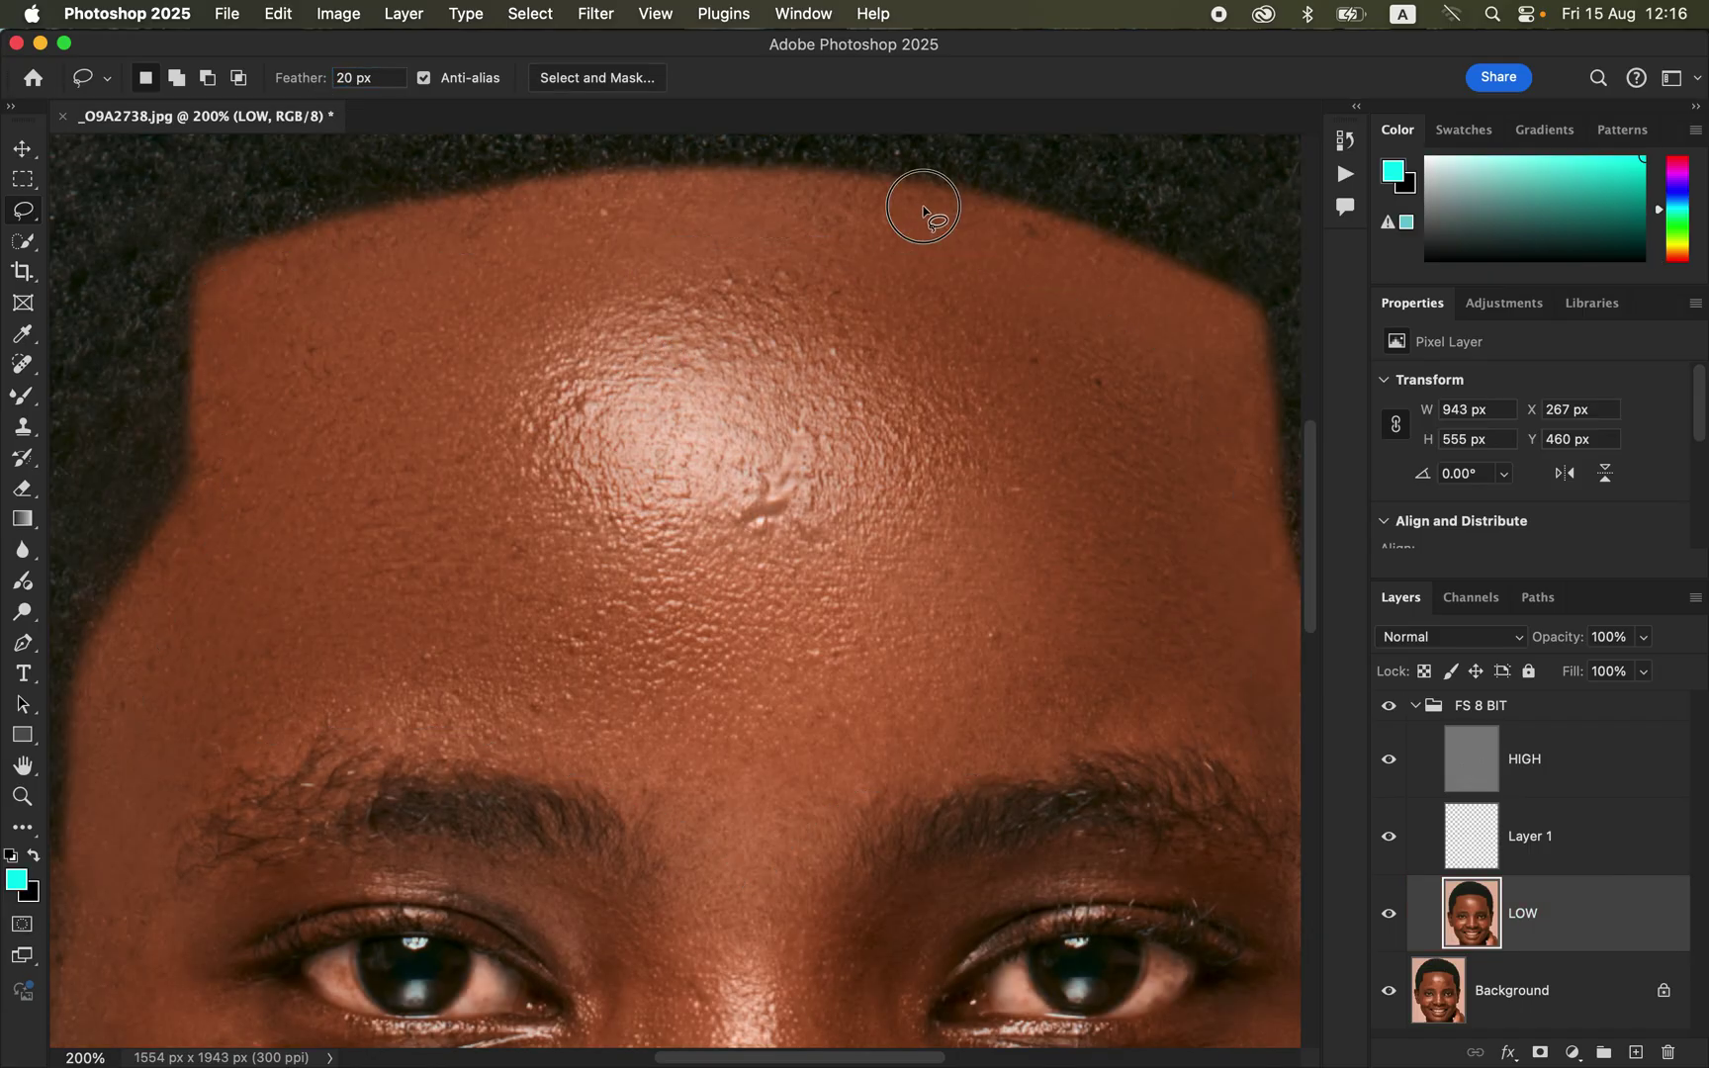
mouse_move(734, 245)
left_mouse_down()
mouse_move(333, 336)
mouse_move(940, 573)
mouse_move(732, 247)
left_mouse_up()
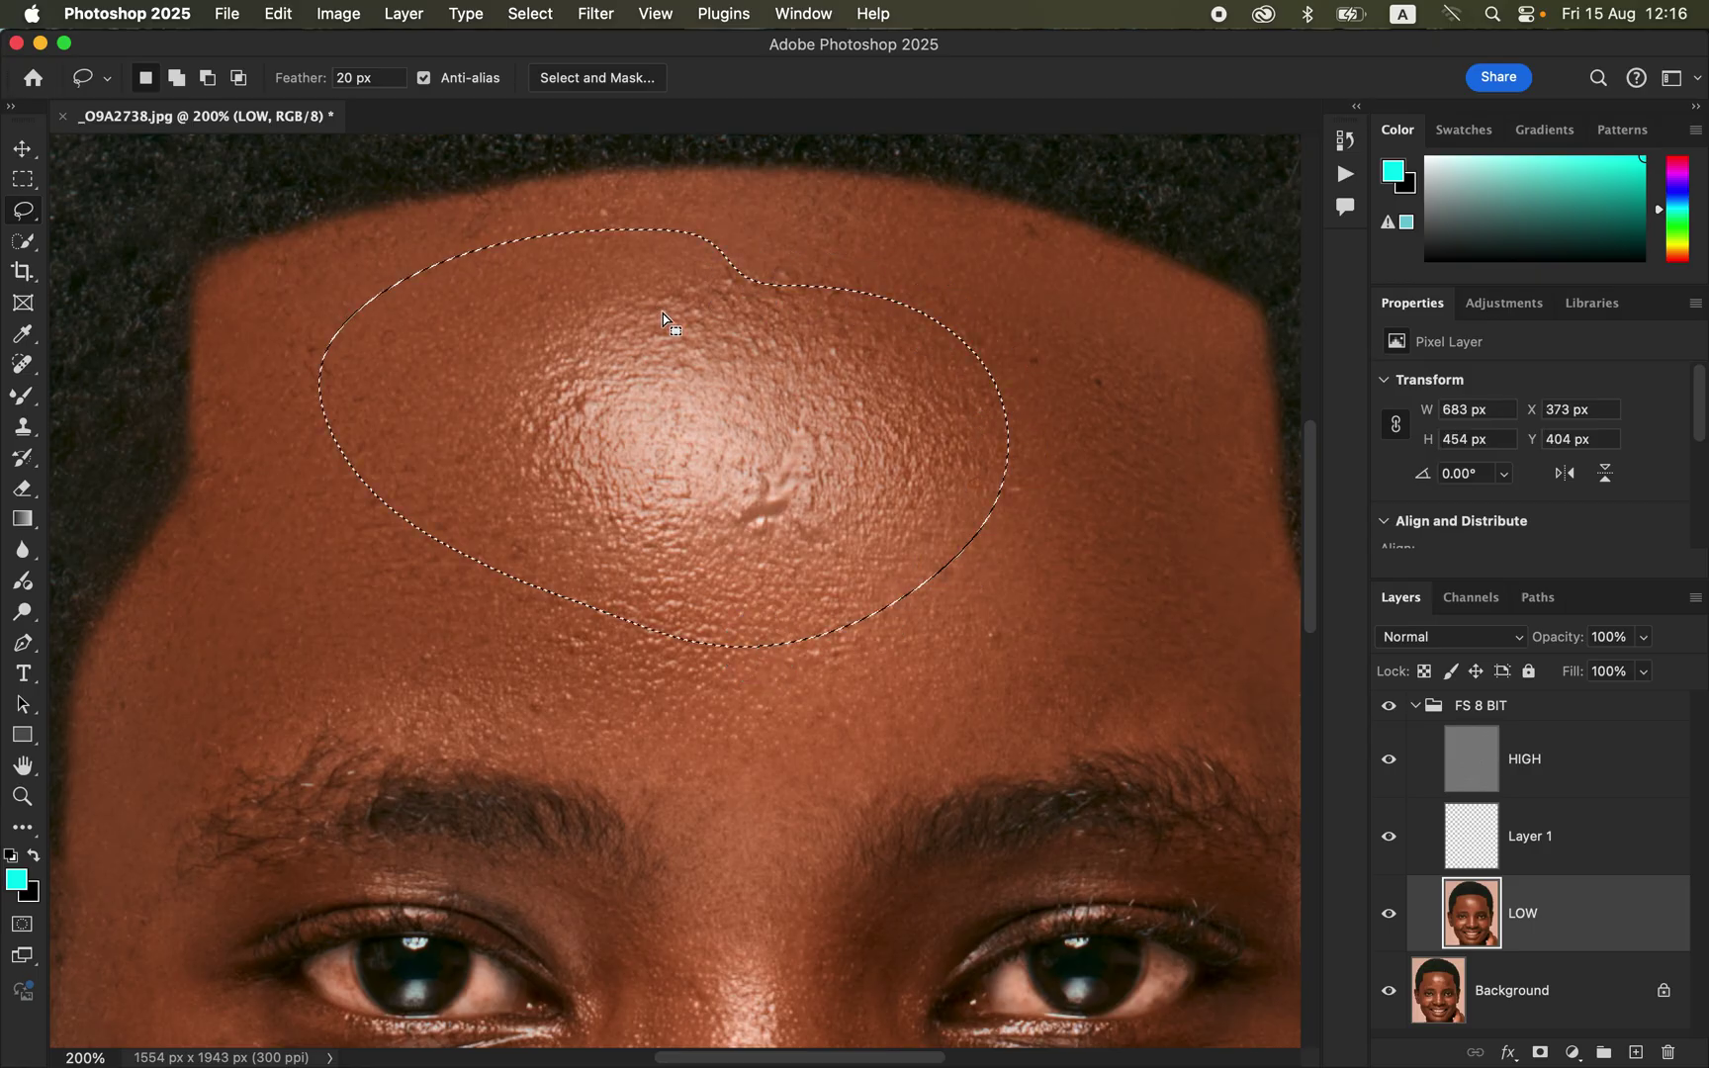
key("q")
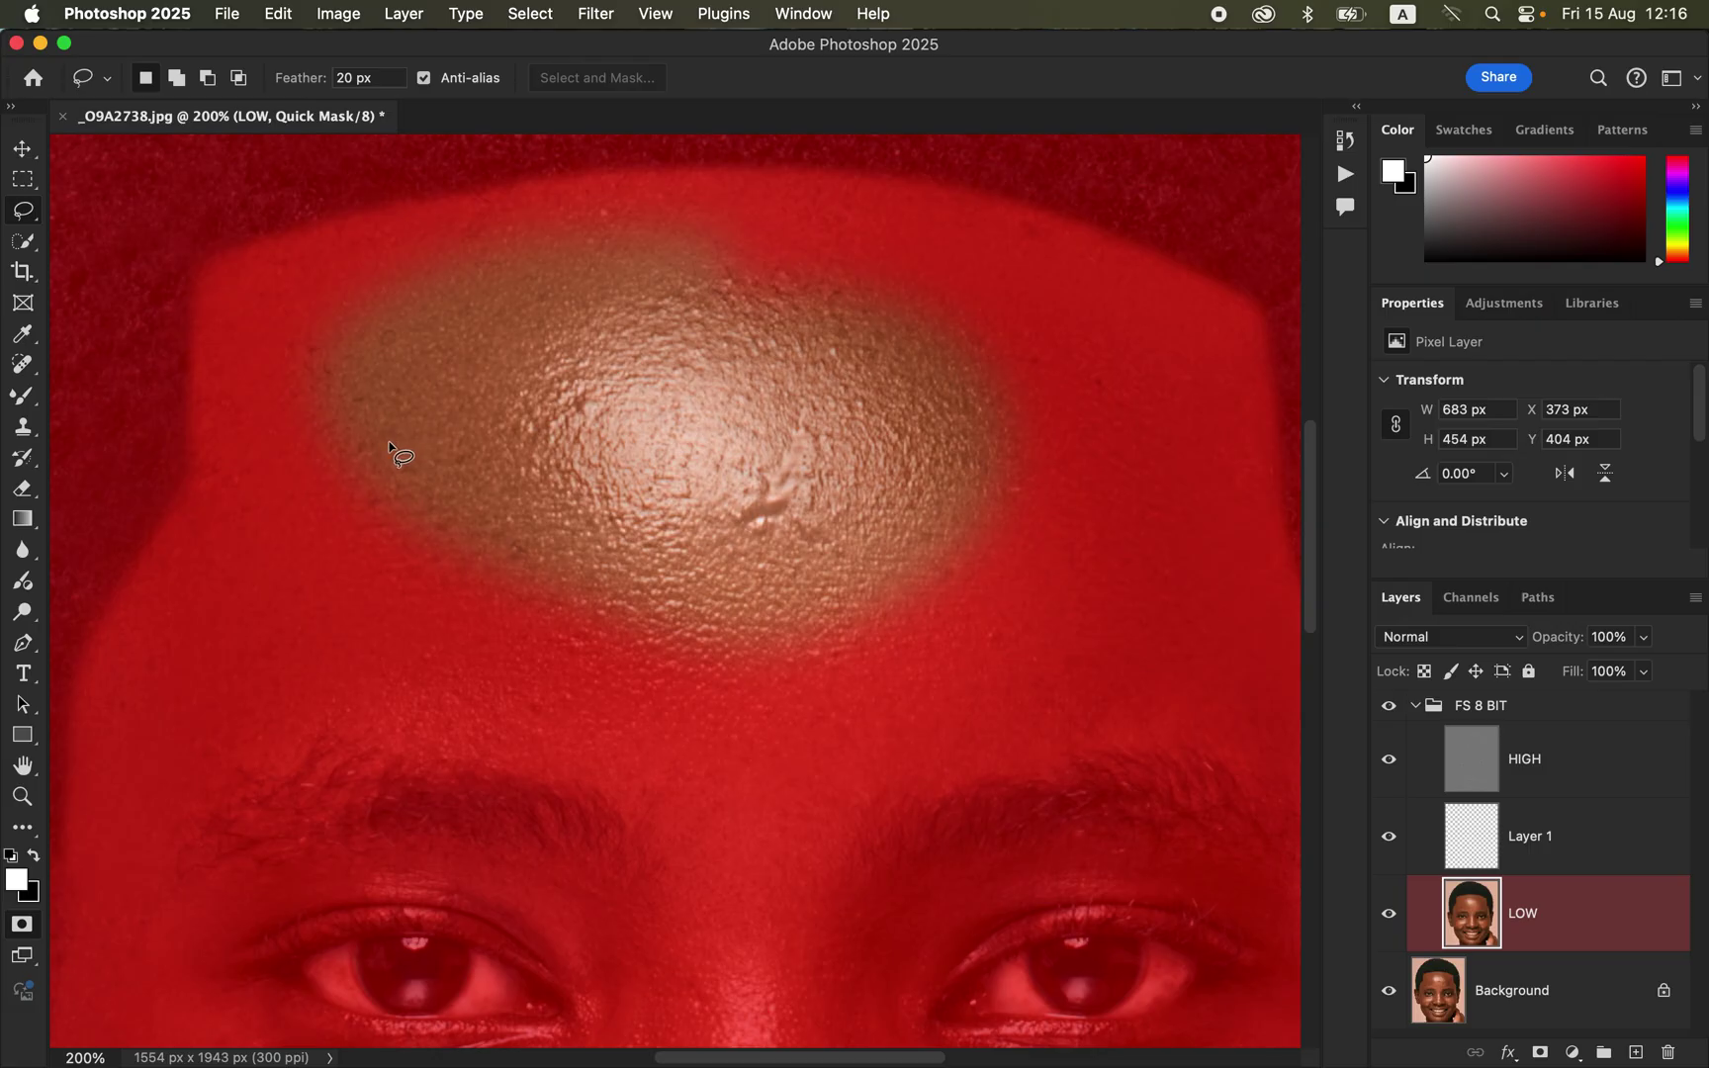
key("q")
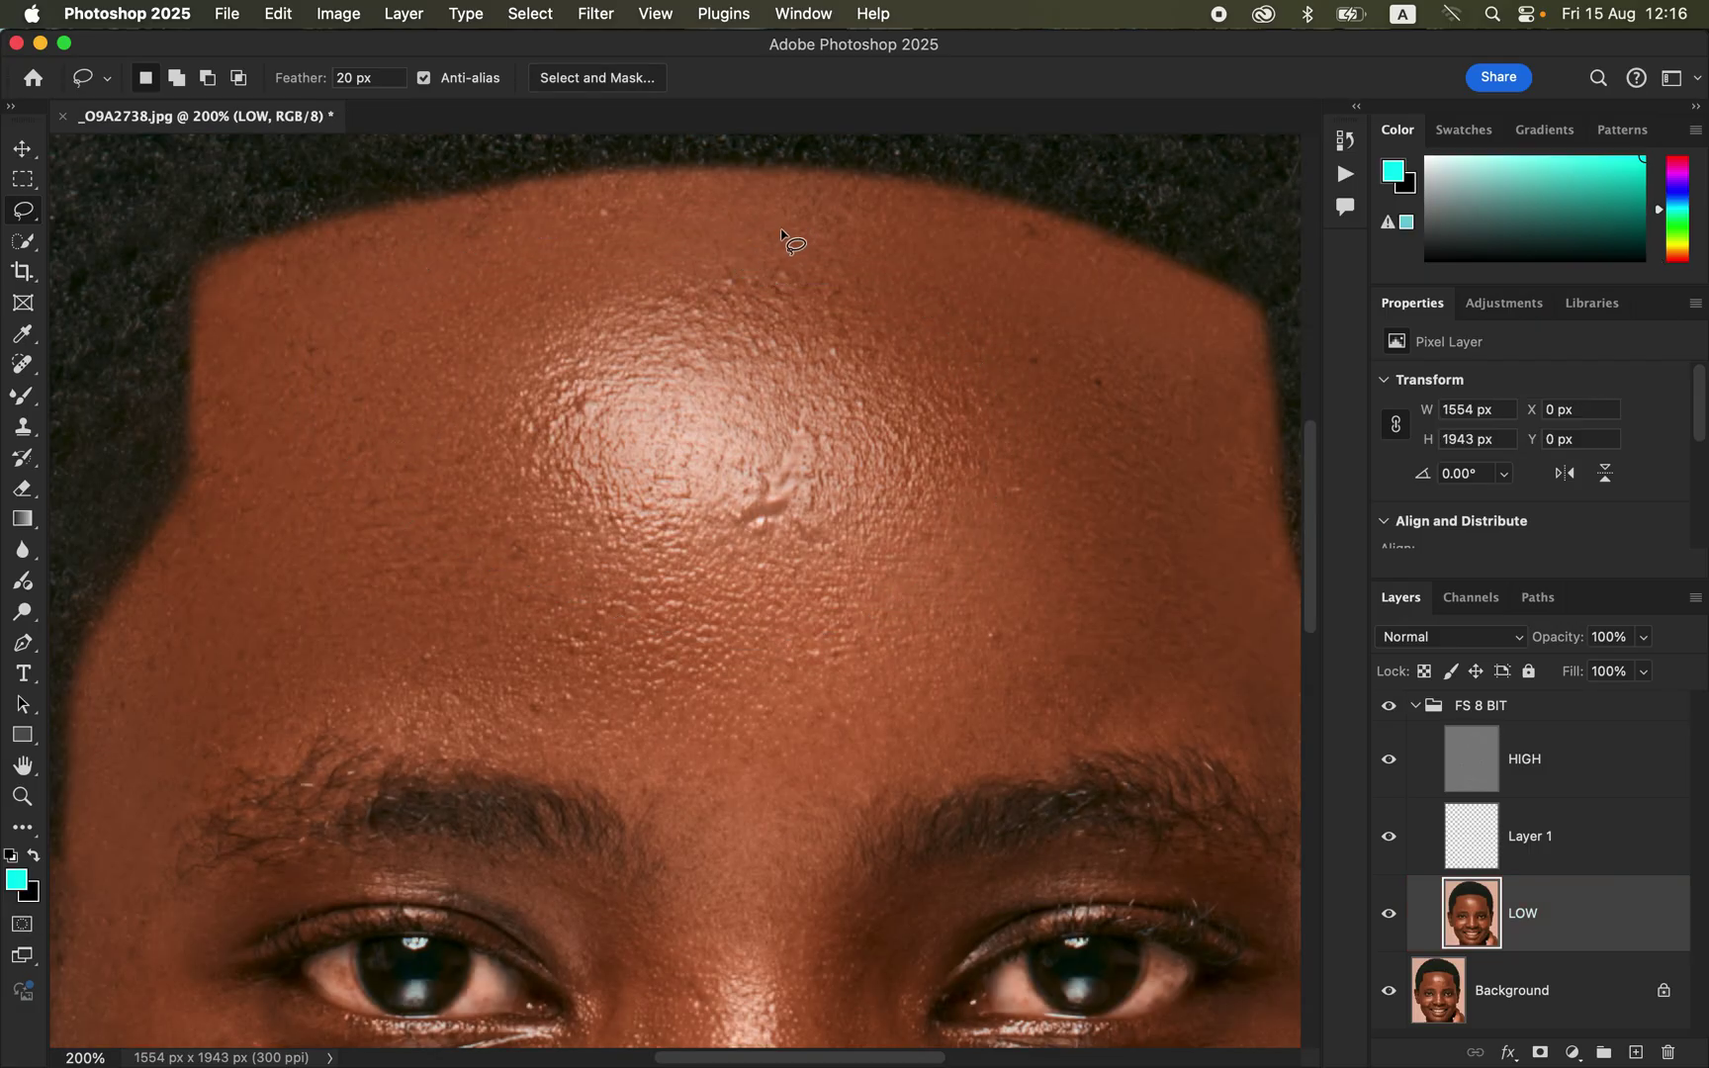
Hide the HIGH layer and examine the LOW layer's blurred tones around the eyebrows at 400%
key("super+minus")
key("super+minus")
key("super+minus")
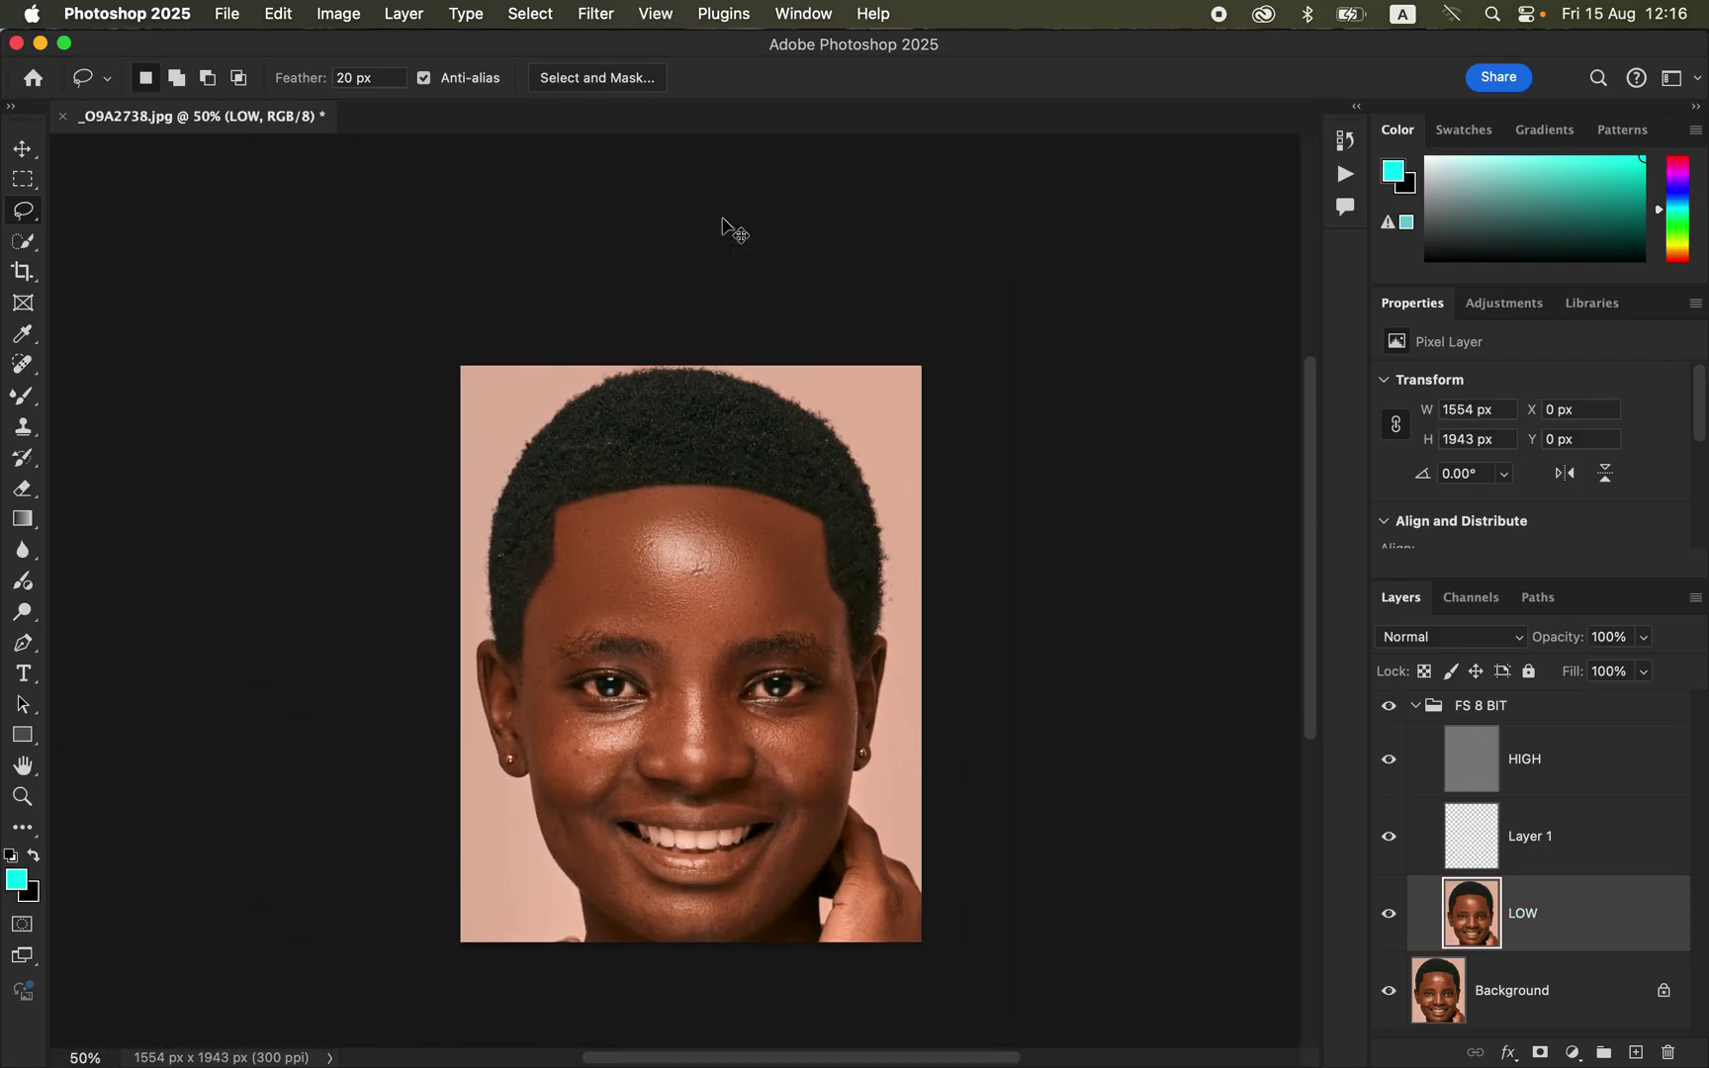
key("super+0")
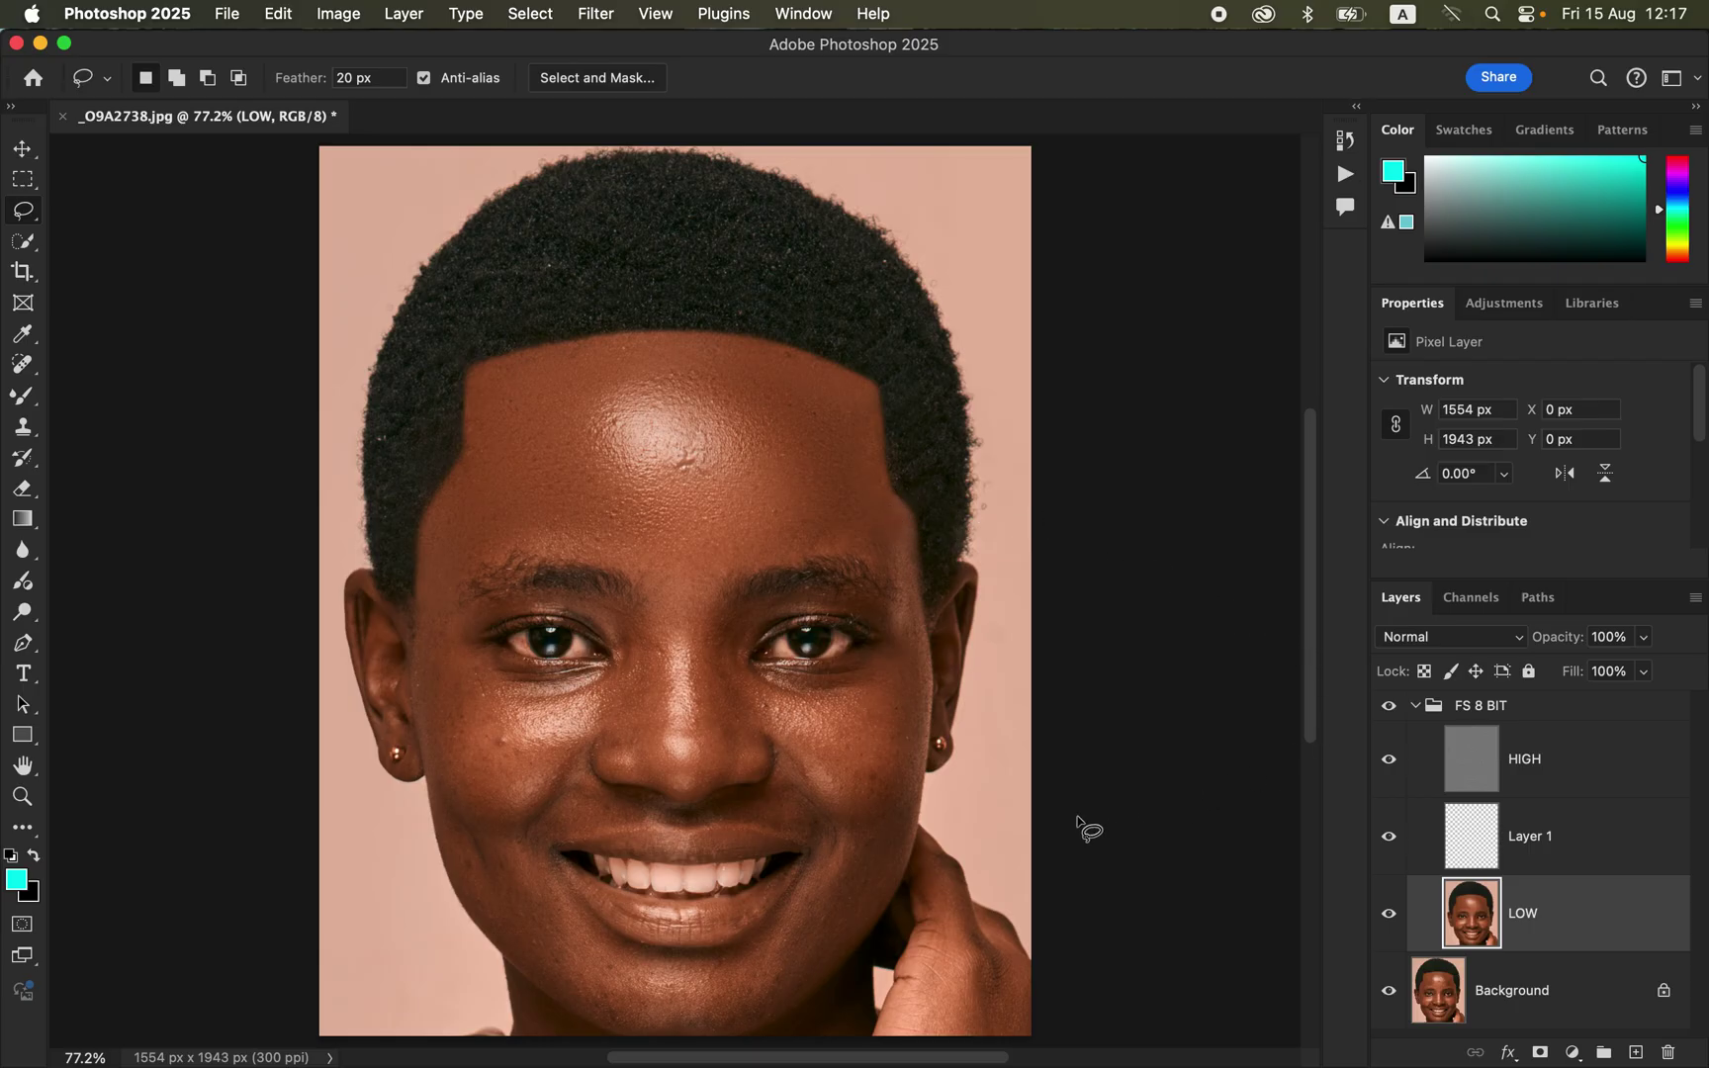
key("super+equal")
key("super+equal")
key("super+equal")
key("super+equal")
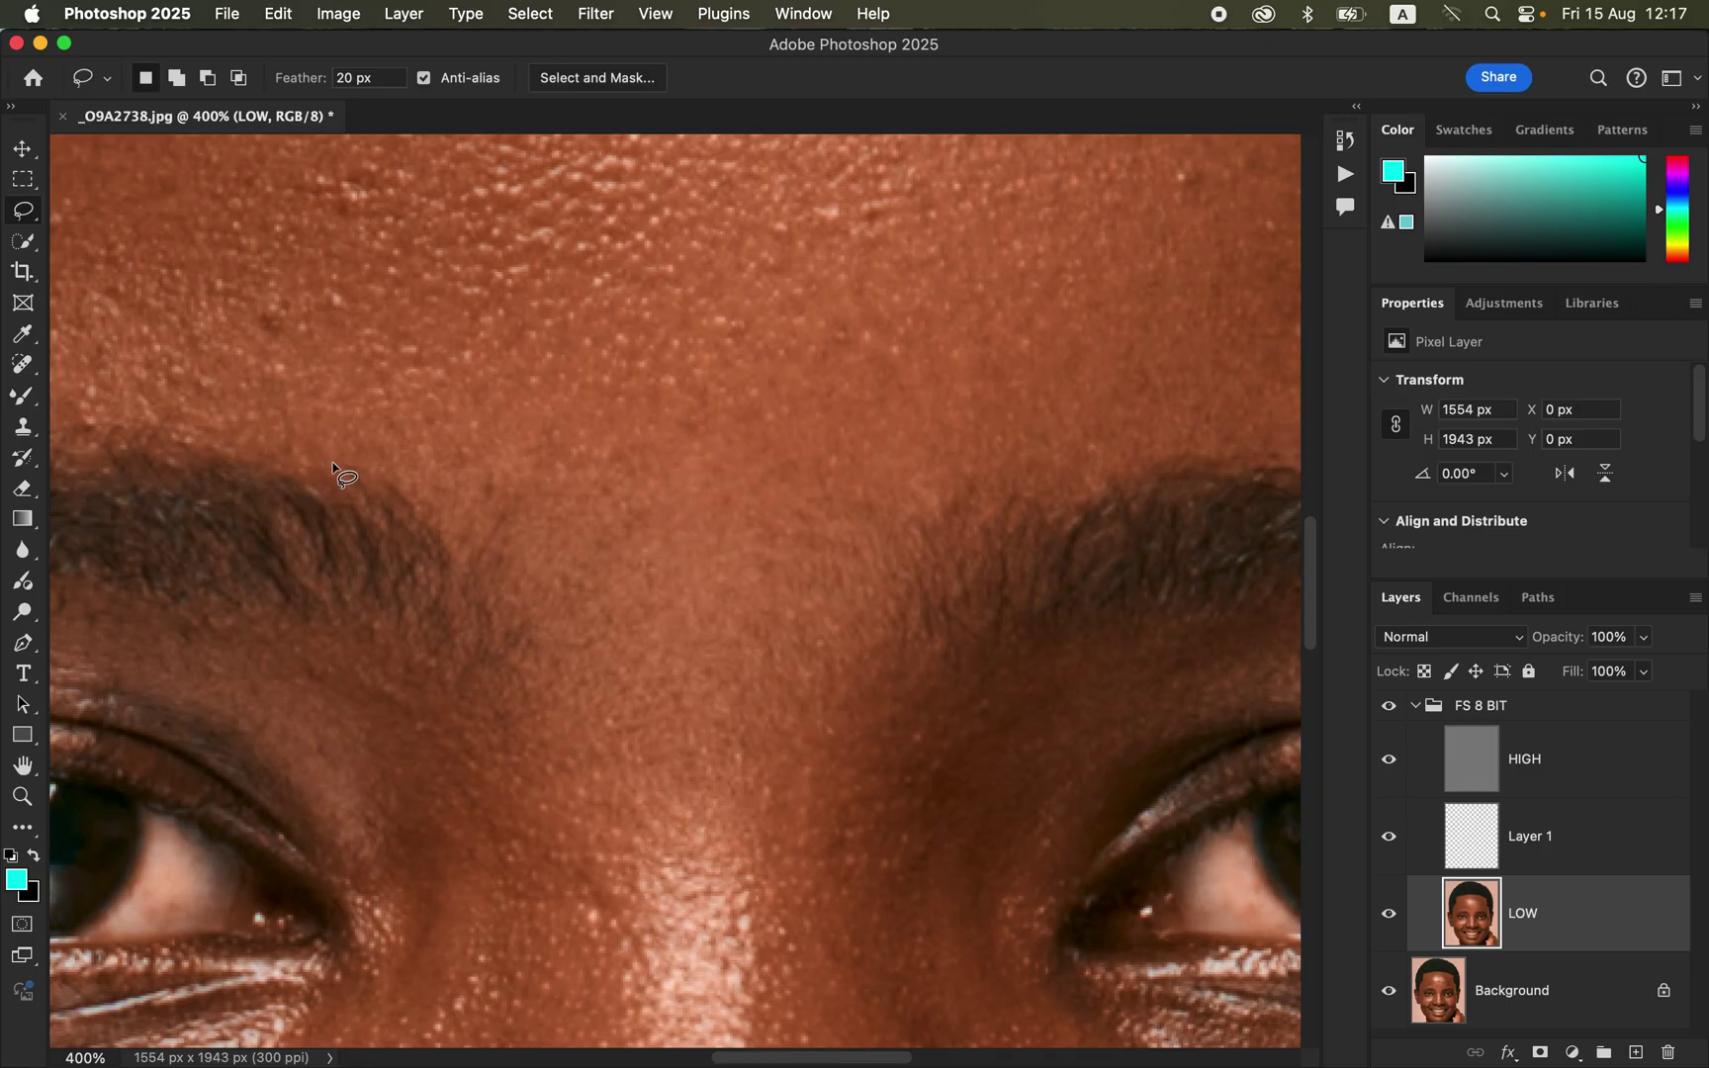
left_click(1389, 761)
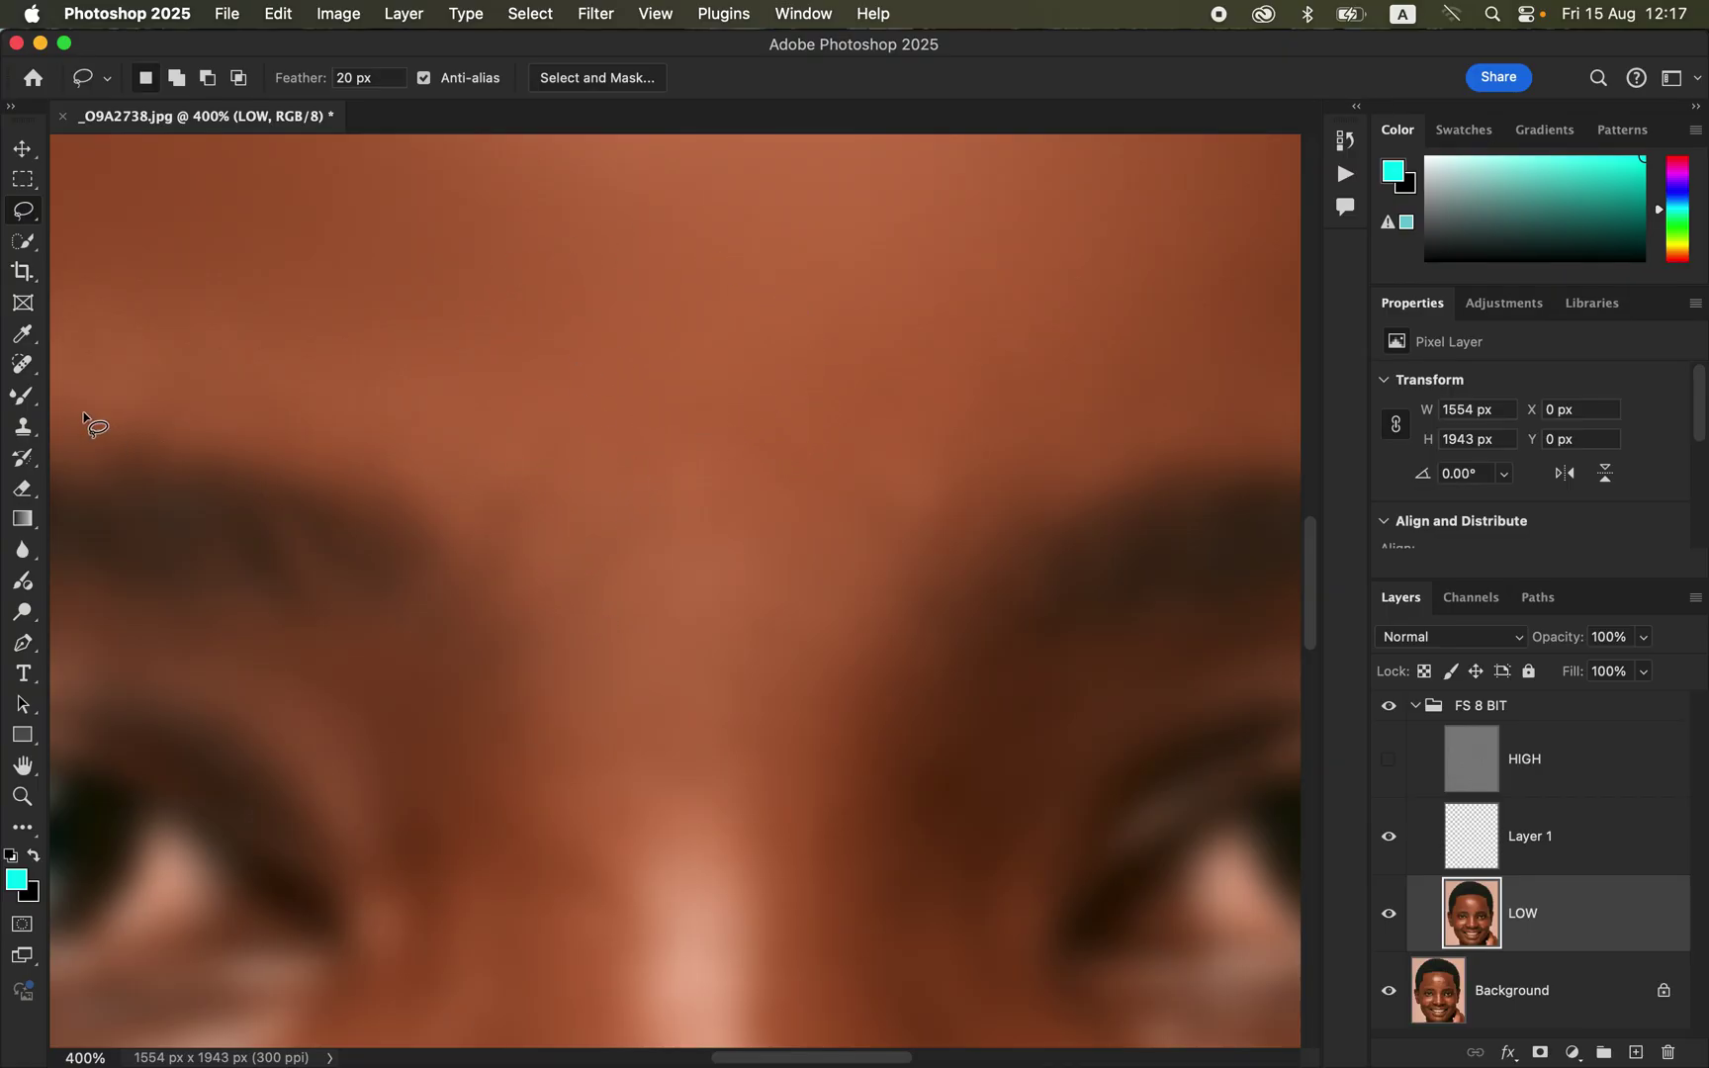
Blend the right-hand cheek, the forehead, and the area between the nose and left-hand eye on LOW with the Mixer Brush
left_click(25, 397)
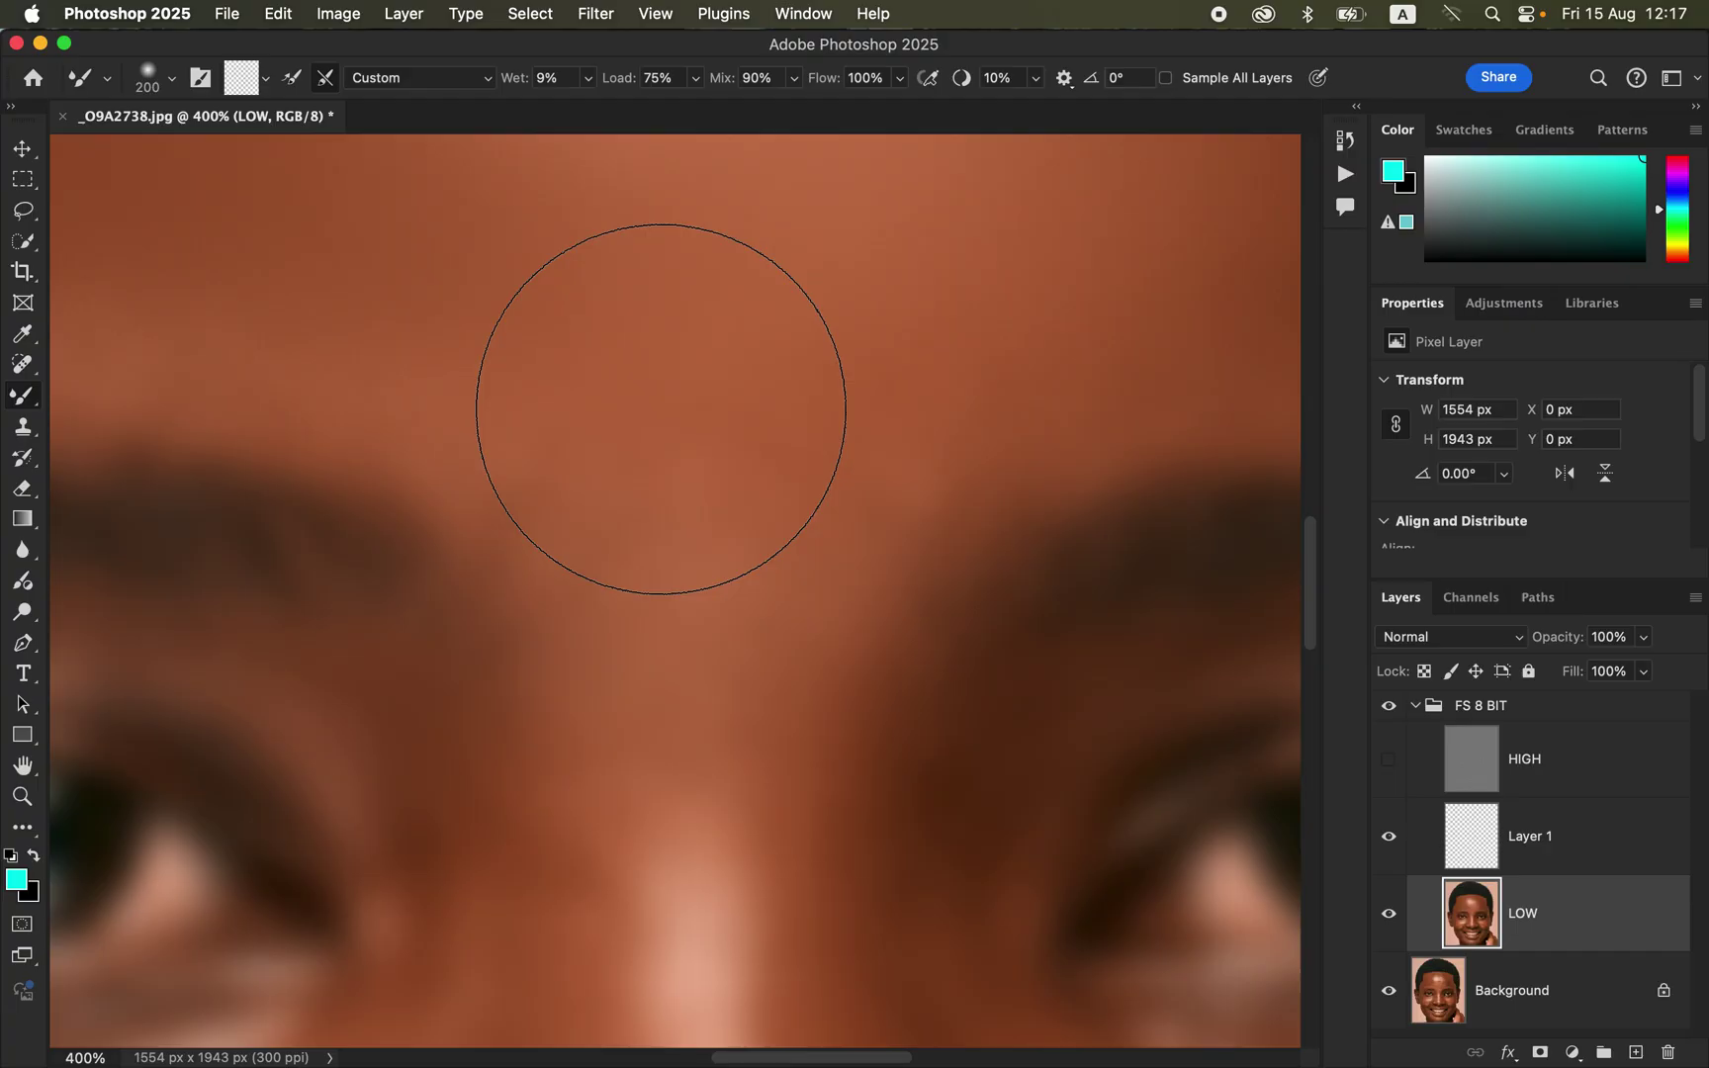
key("super+0")
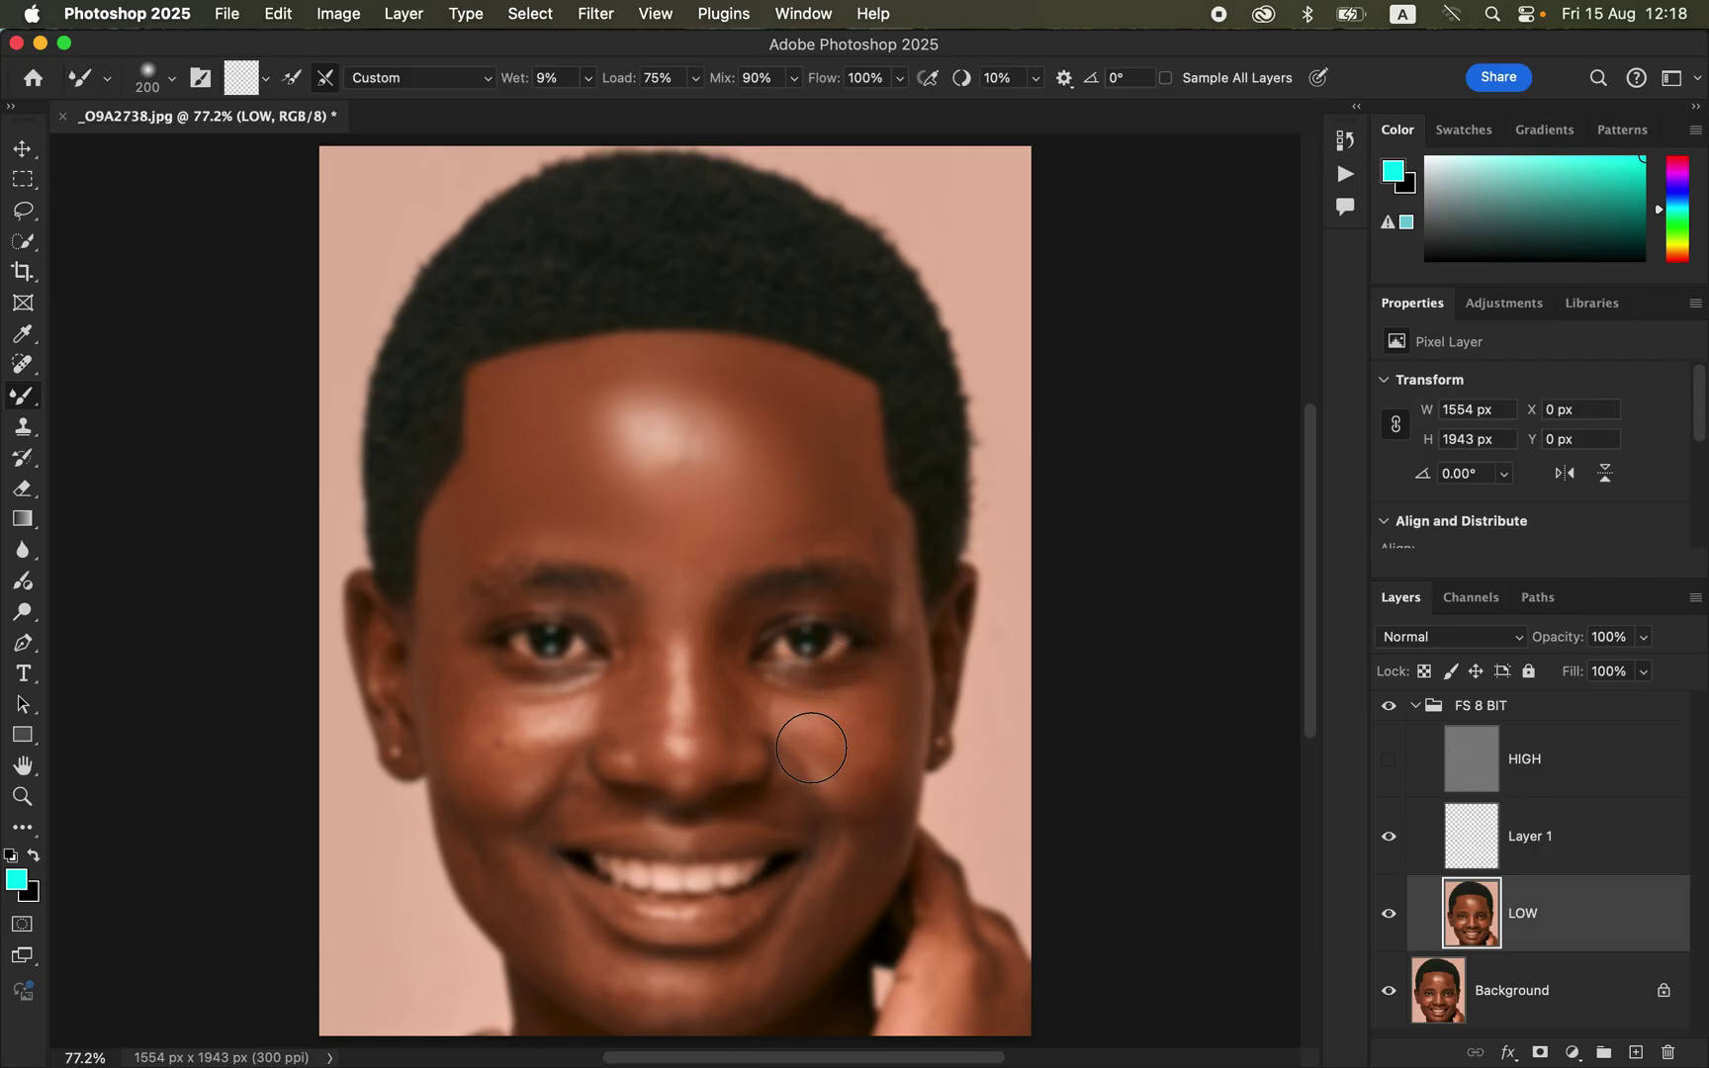
mouse_move(870, 699)
left_mouse_down()
mouse_move(809, 725)
mouse_move(846, 718)
mouse_move(836, 742)
mouse_move(813, 717)
mouse_move(816, 733)
left_mouse_up()
mouse_move(585, 423)
left_mouse_down()
mouse_move(580, 397)
mouse_move(565, 408)
left_mouse_up()
mouse_move(674, 678)
left_mouse_down()
mouse_move(565, 689)
mouse_move(554, 717)
mouse_move(569, 679)
left_mouse_up()
Reduce the Mixer Brush to 125 px, blend the left-hand cheek on the LOW layer, and show HIGH again
key("bracketleft")
key("bracketleft")
key("bracketleft")
mouse_move(536, 722)
left_mouse_down()
mouse_move(565, 713)
mouse_move(524, 730)
mouse_move(542, 717)
left_mouse_up()
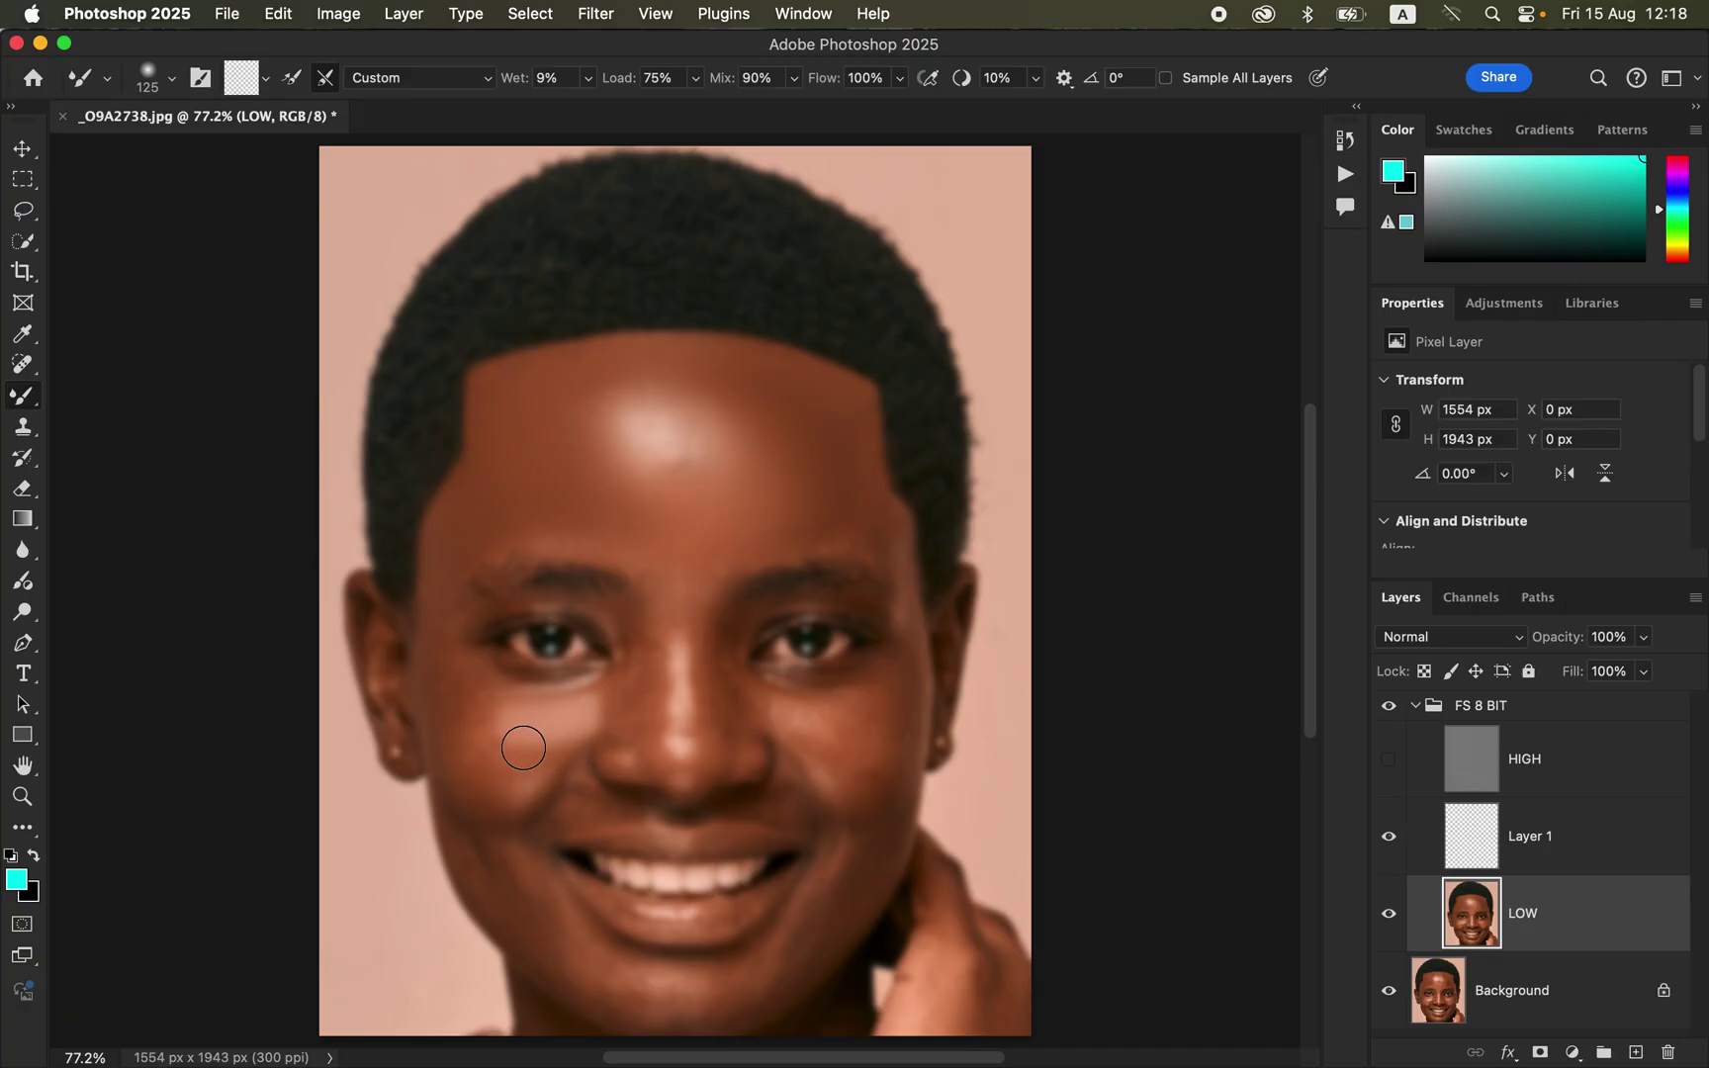
mouse_move(554, 748)
left_mouse_down()
mouse_move(491, 730)
mouse_move(495, 705)
mouse_move(586, 696)
mouse_move(603, 716)
mouse_move(610, 698)
mouse_move(486, 719)
left_mouse_up()
mouse_move(485, 727)
left_mouse_down()
mouse_move(434, 625)
mouse_move(475, 776)
mouse_move(457, 725)
mouse_move(510, 780)
mouse_move(447, 714)
mouse_move(481, 693)
mouse_move(462, 707)
mouse_move(488, 780)
mouse_move(460, 738)
mouse_move(480, 700)
mouse_move(478, 716)
mouse_move(439, 642)
mouse_move(462, 736)
left_mouse_up()
left_click(1388, 759)
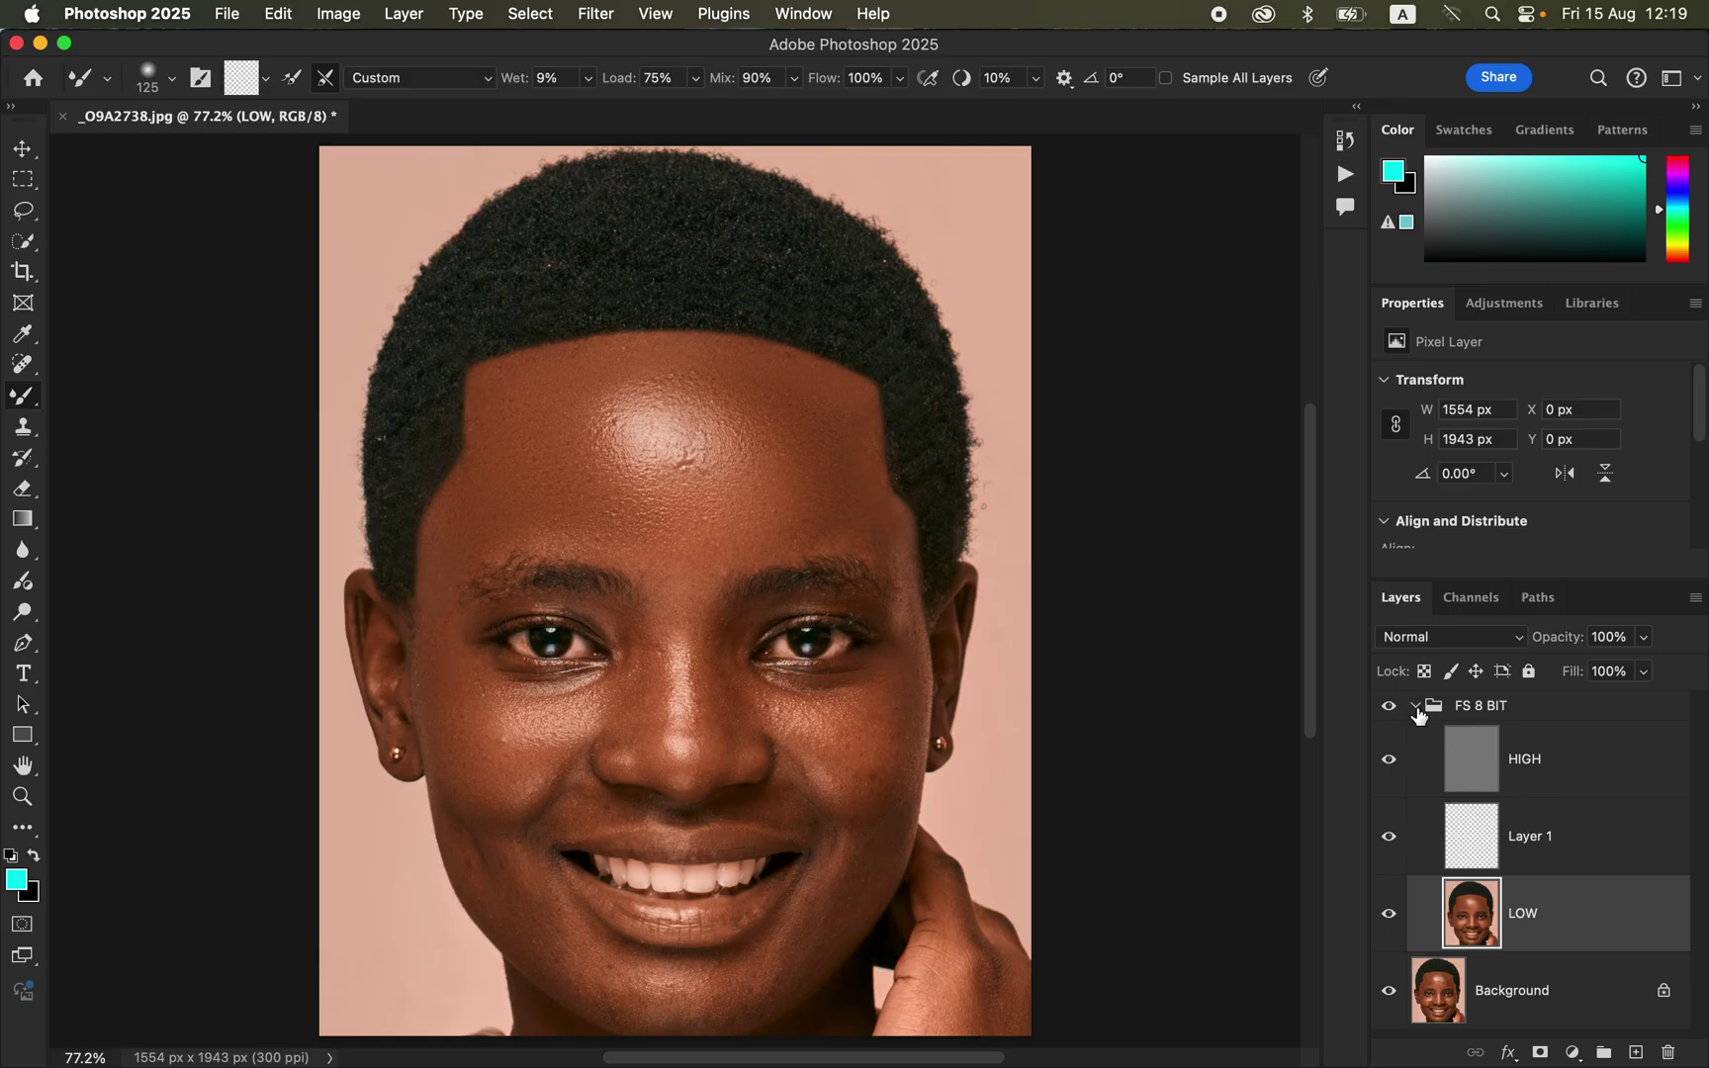
Activate the Clone Stamp on the HIGH layer and check its soft 20 px brush and Normal mode near the nose
left_click(1555, 772)
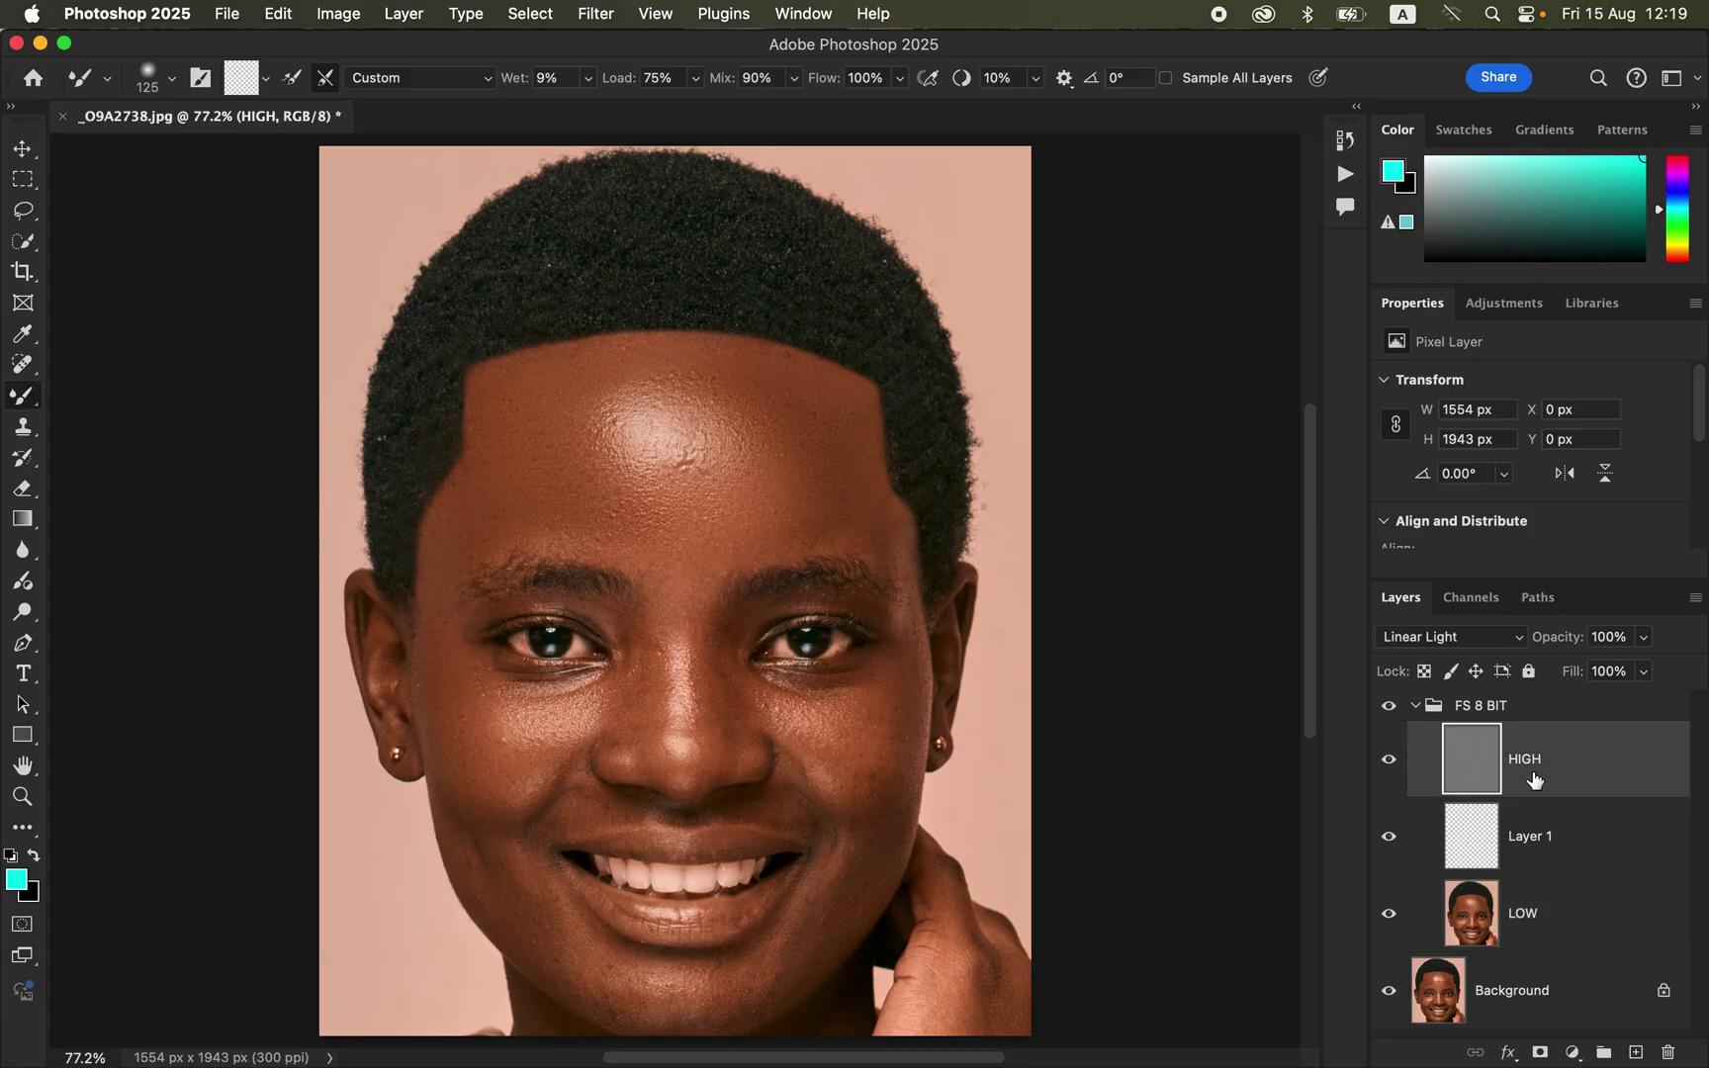
left_click(23, 428)
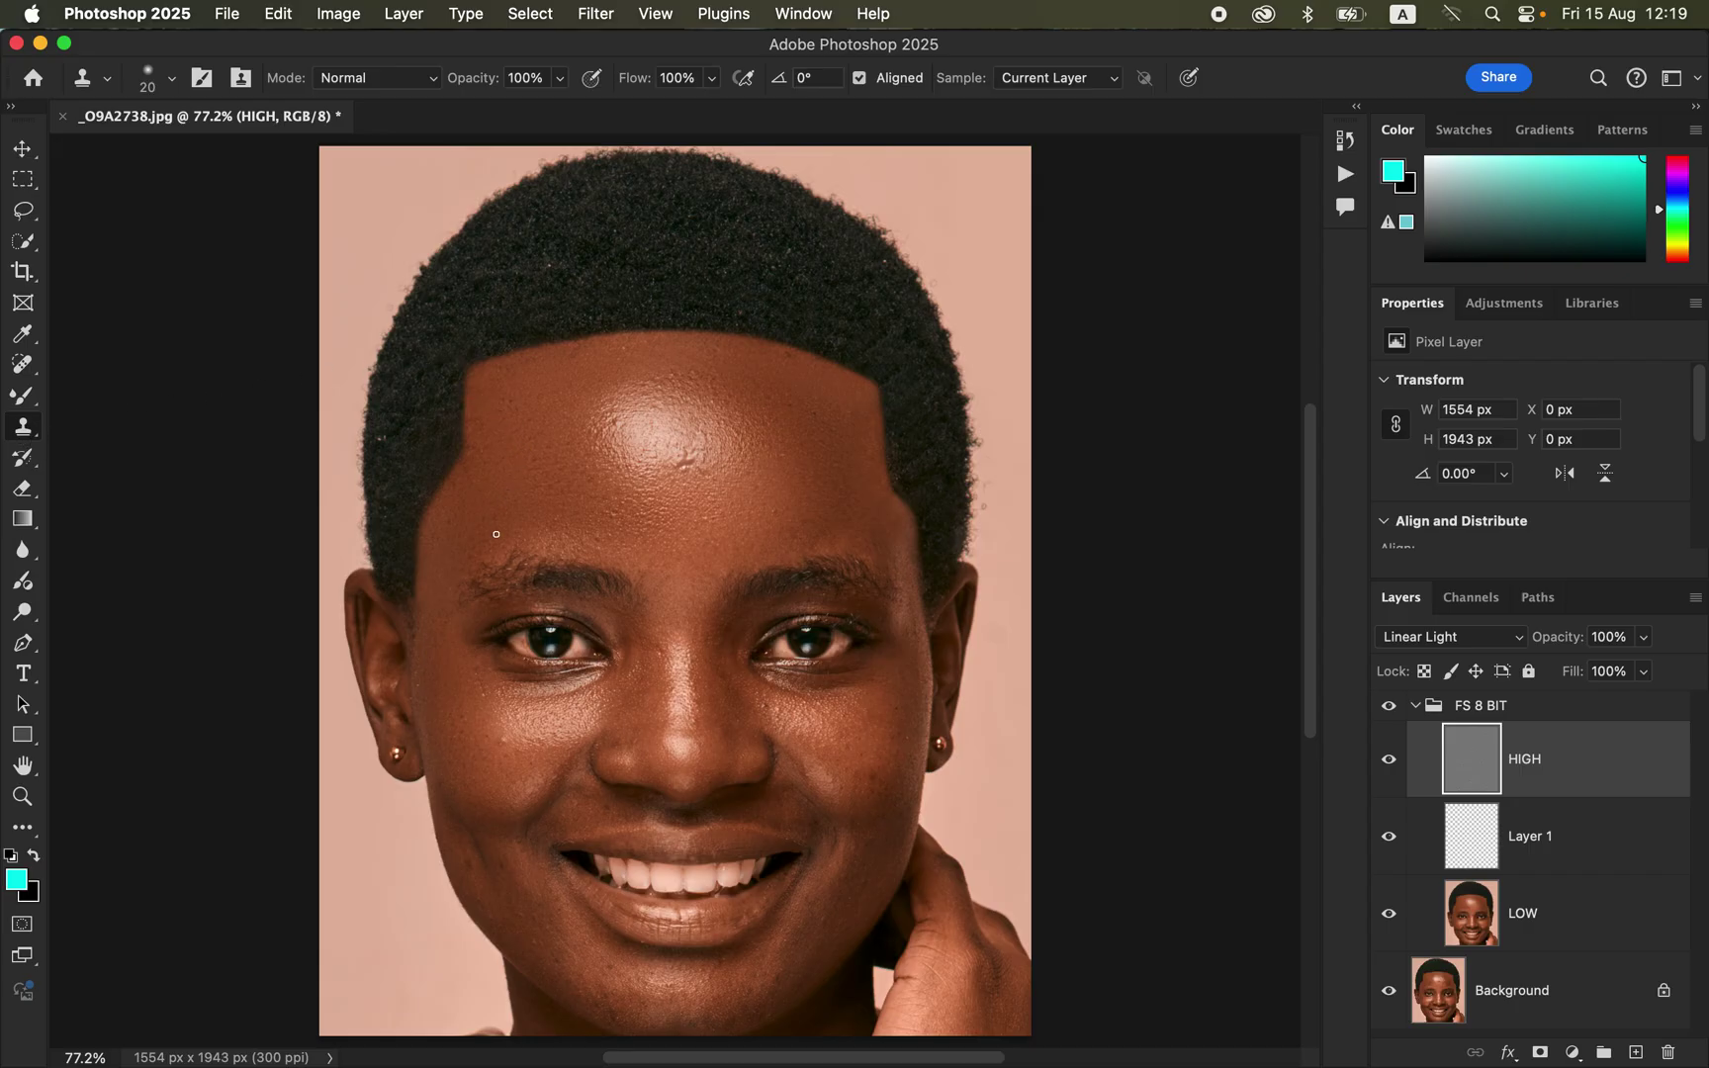
scroll(496, 534, "up", 5)
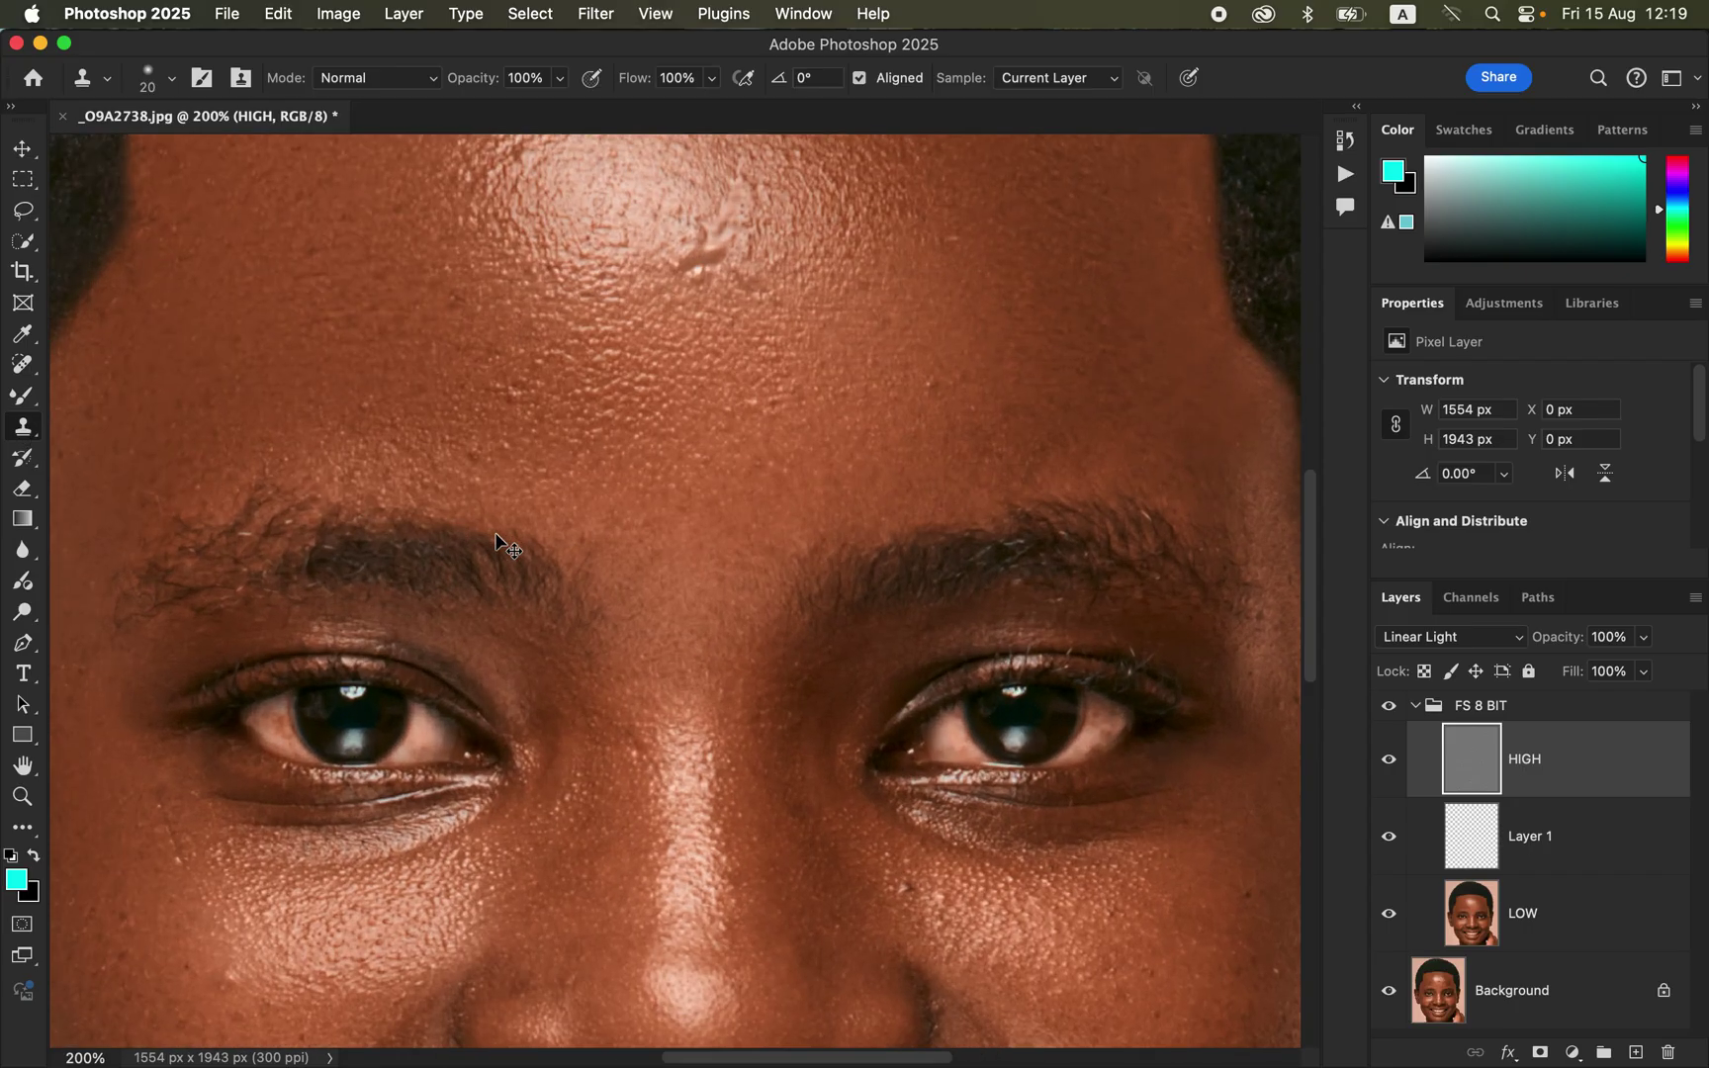
scroll(495, 543, "up", 2)
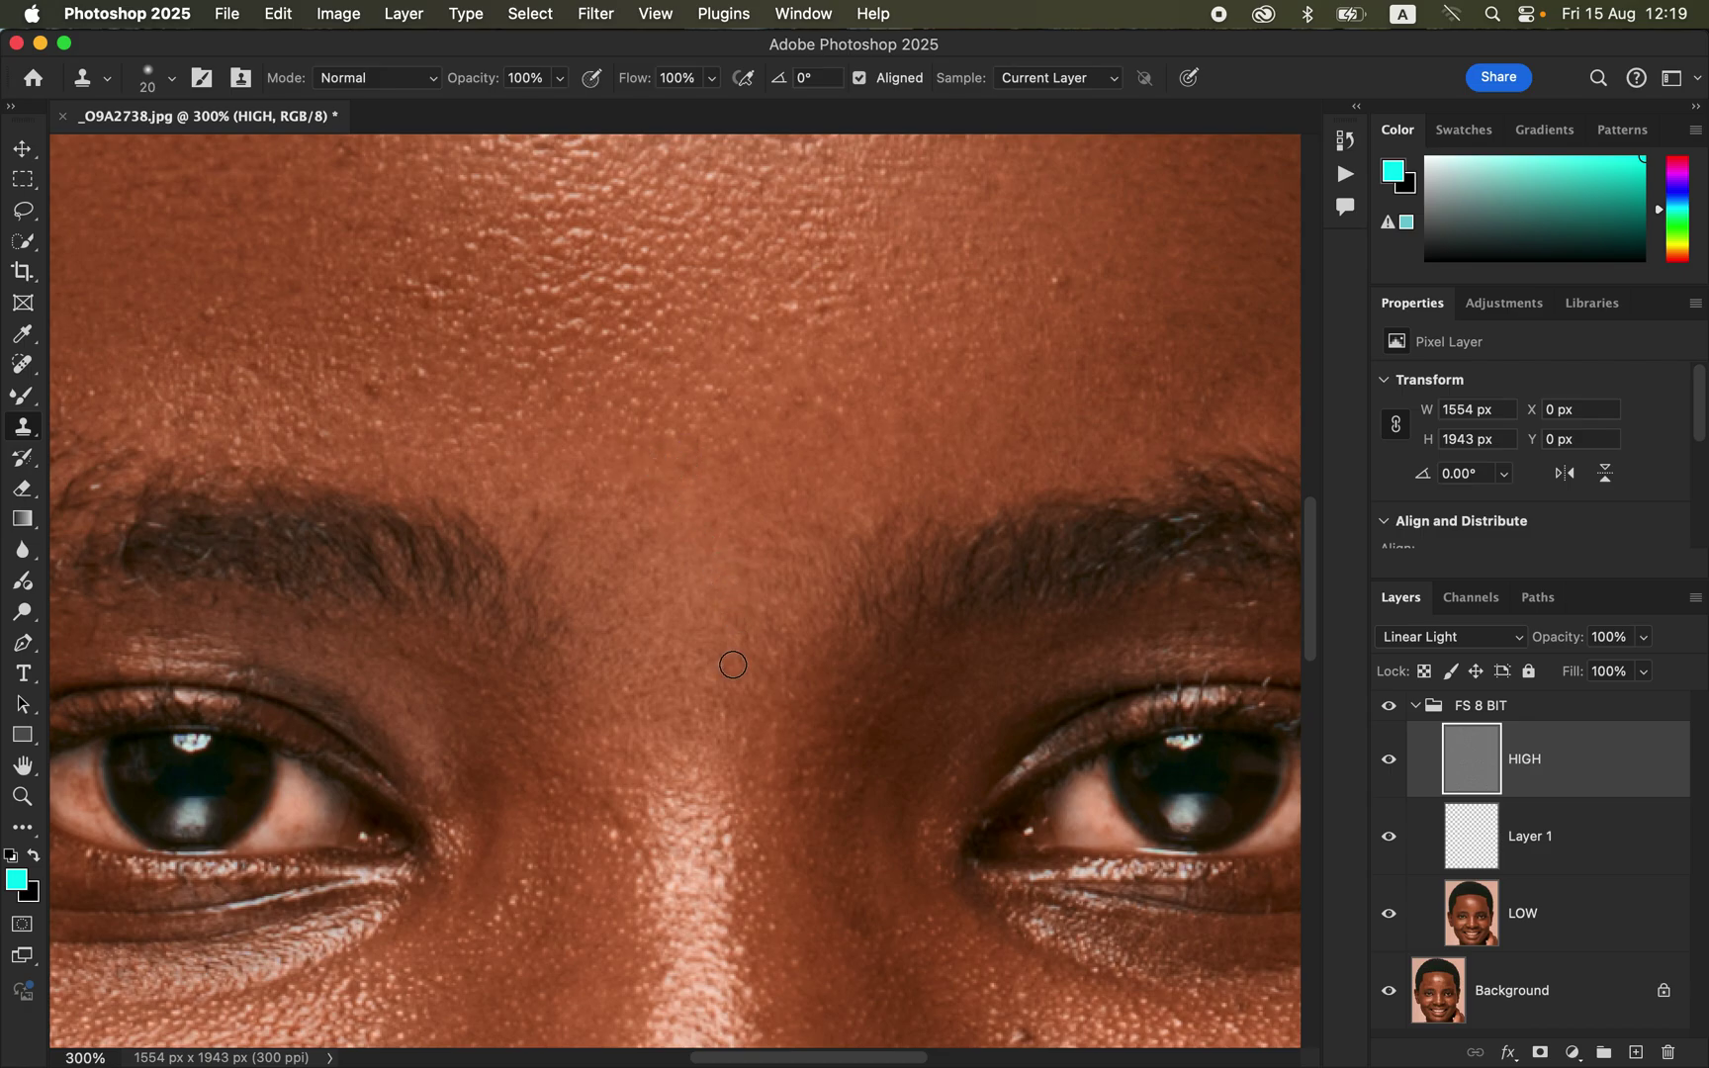
left_click_drag(756, 675, 698, 255)
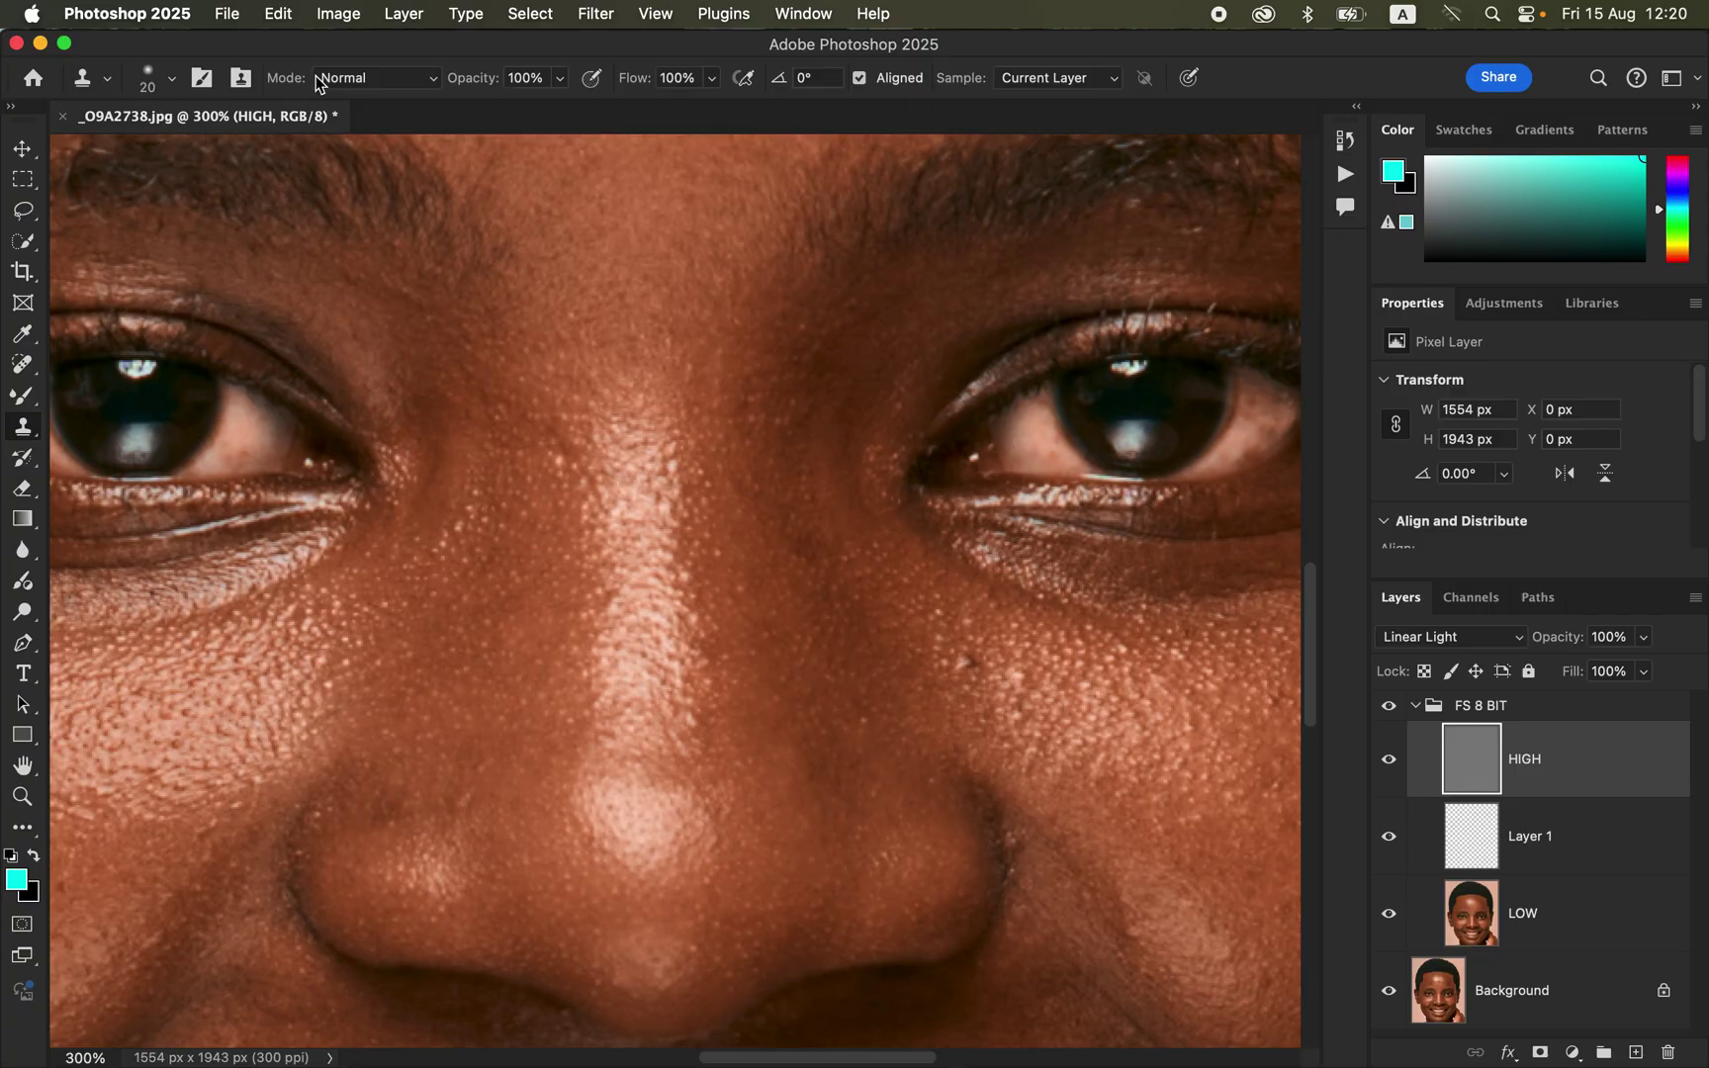
left_click(172, 79)
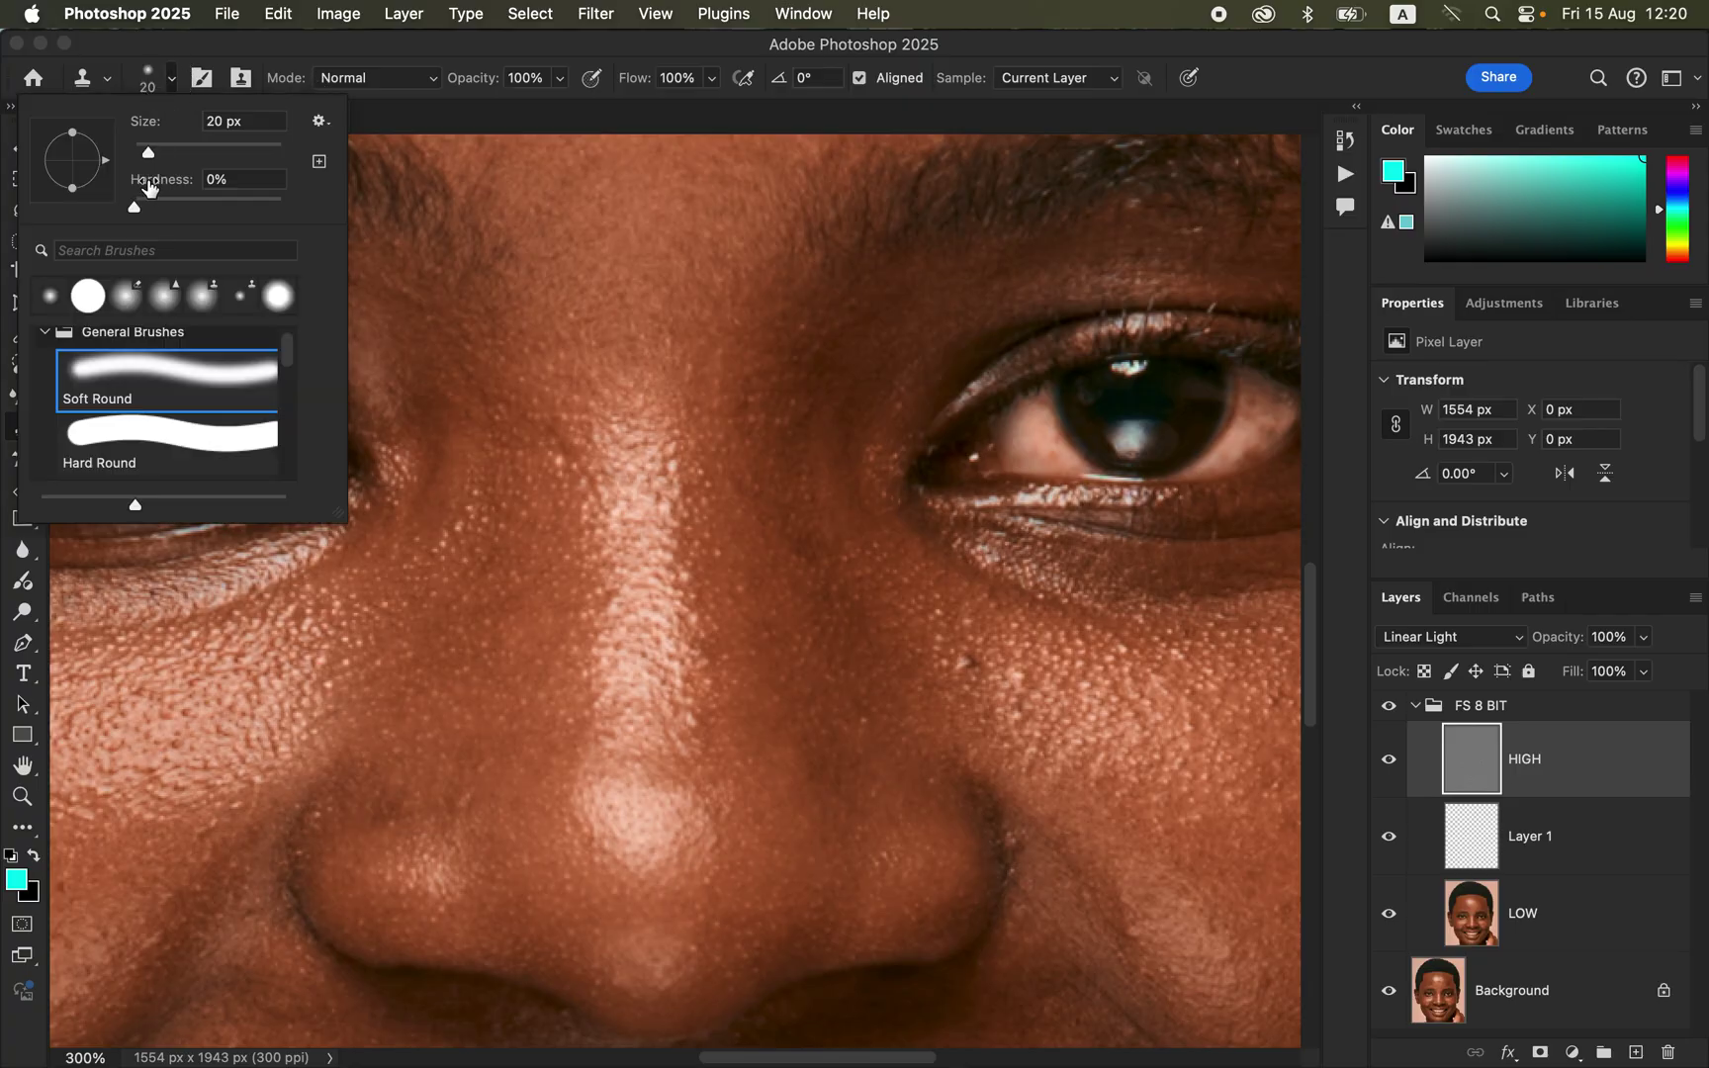
left_click(218, 81)
left_click(364, 83)
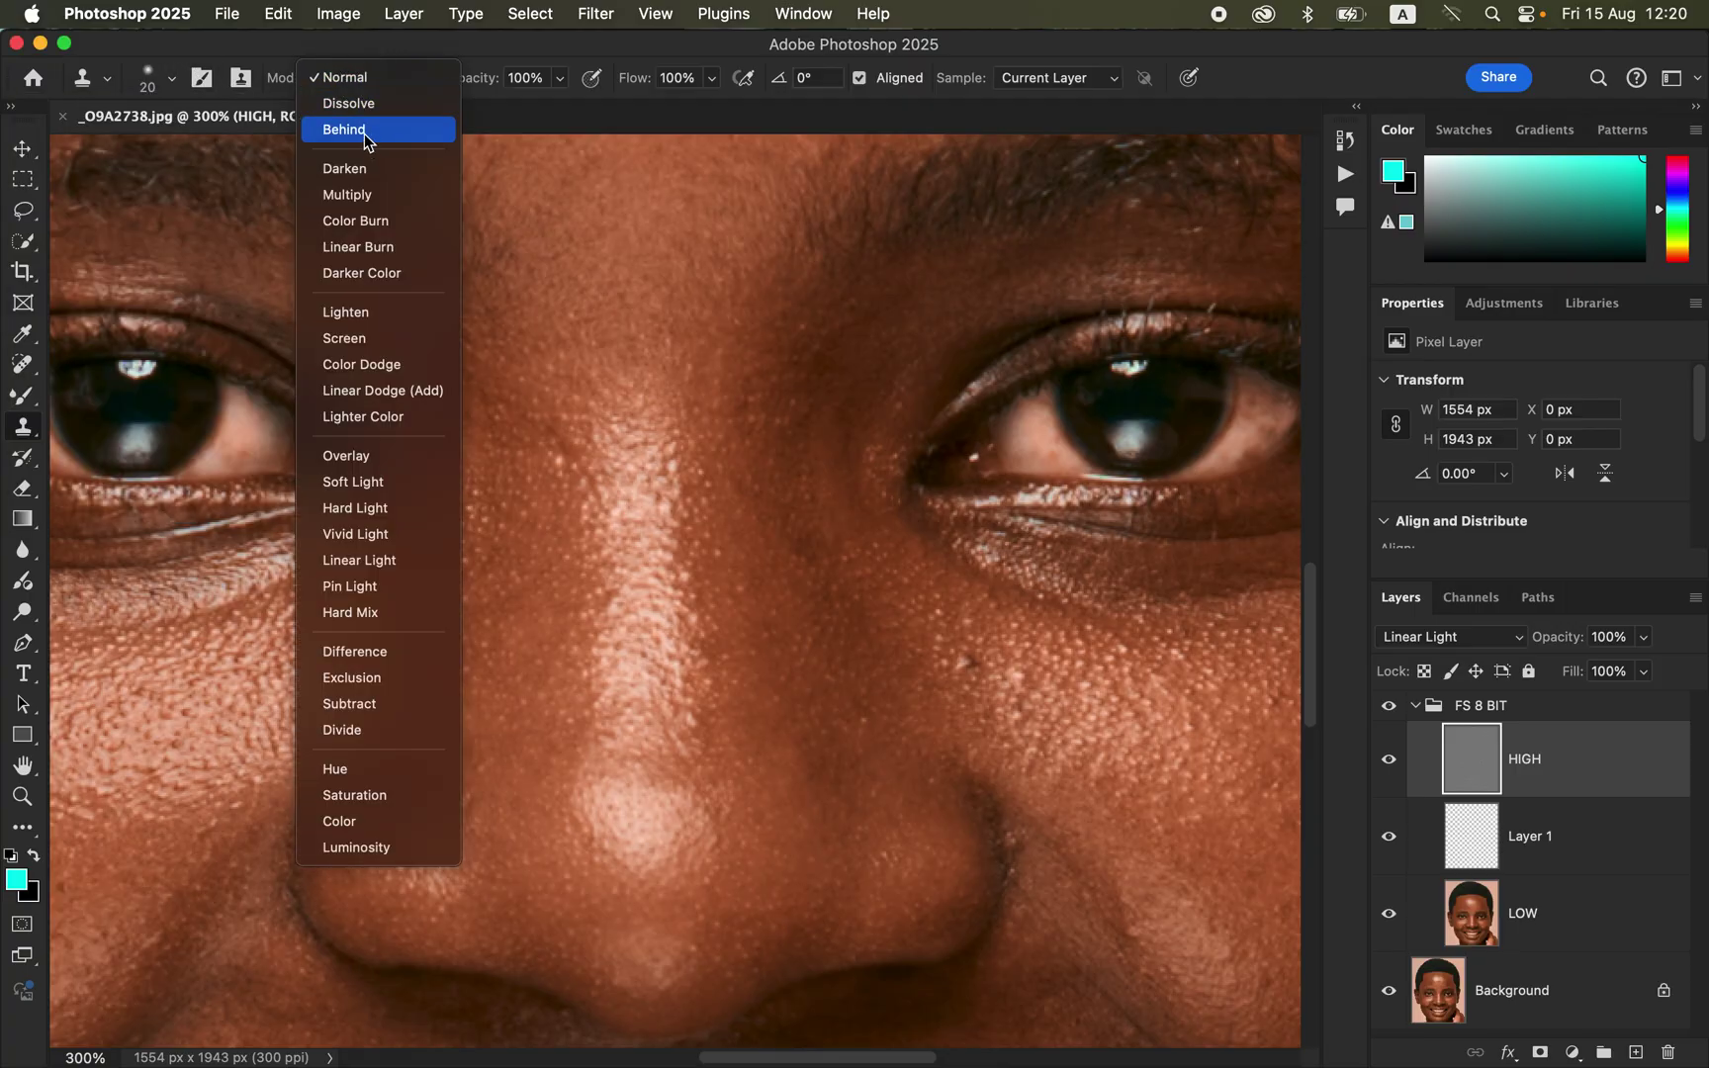
left_click(363, 80)
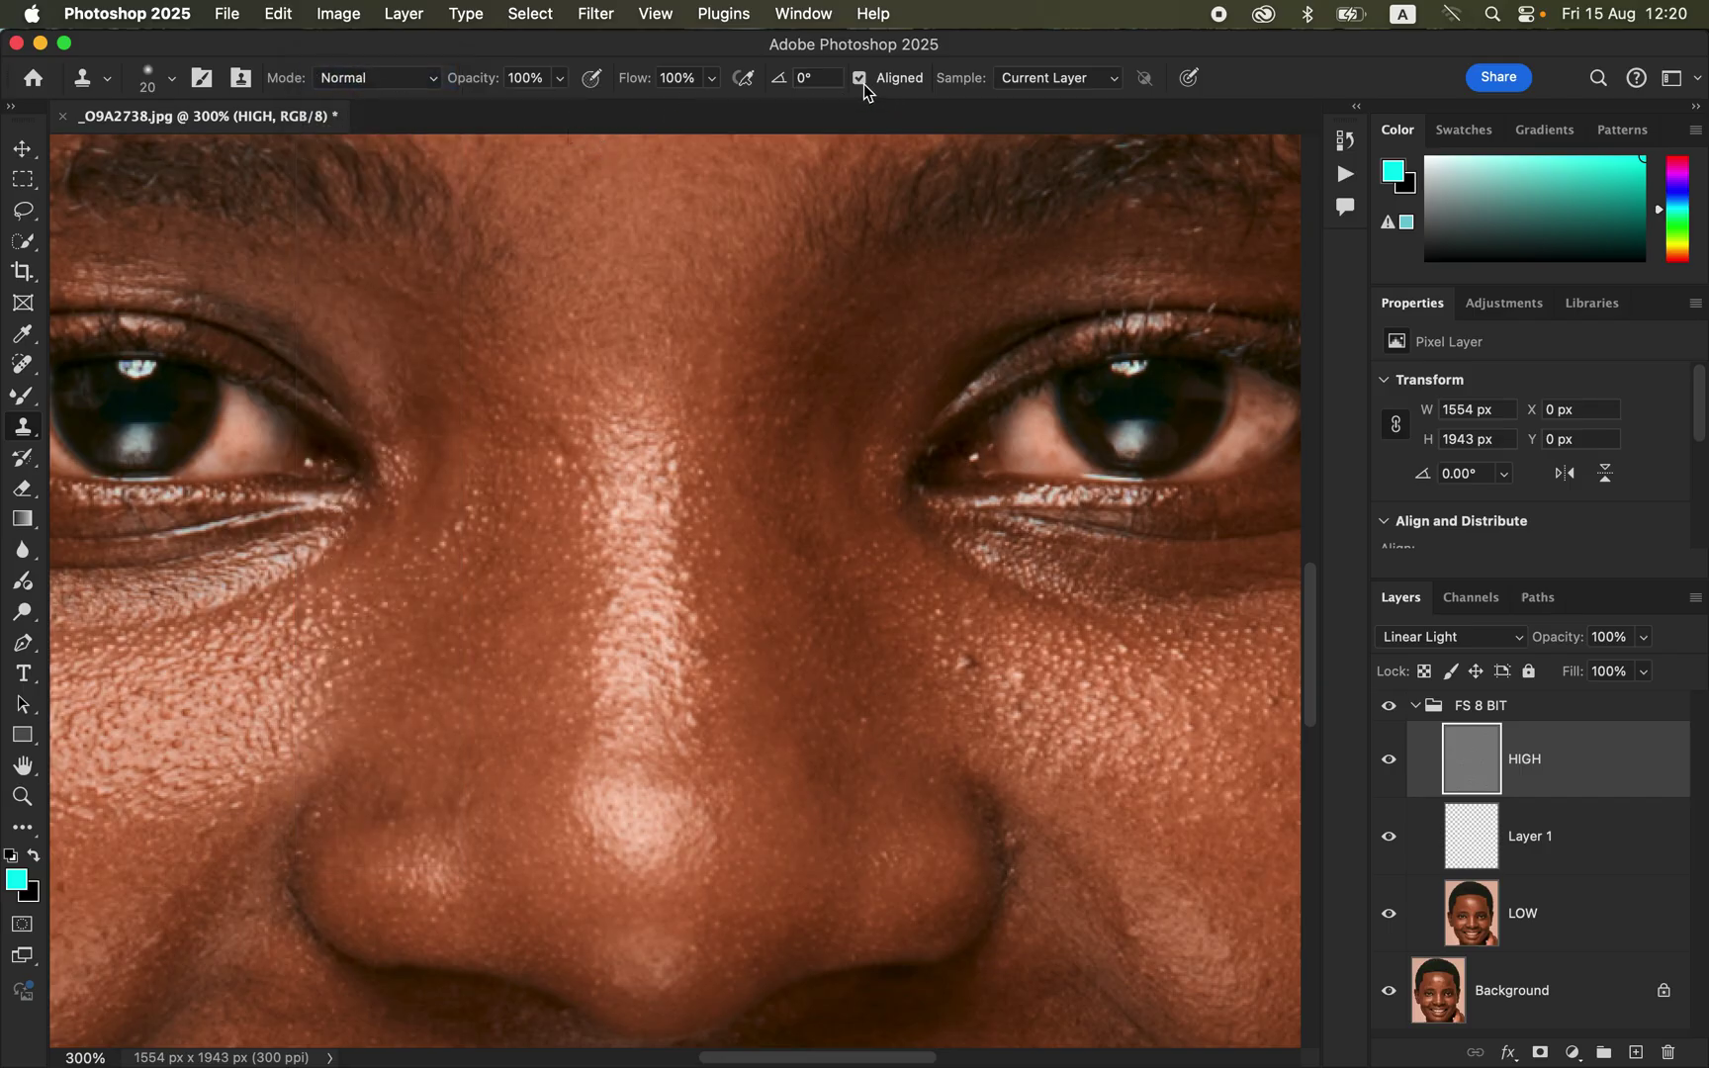
Try to clone skin texture over the blemish beside the nose with sampling set to Current & Below
left_click(1030, 81)
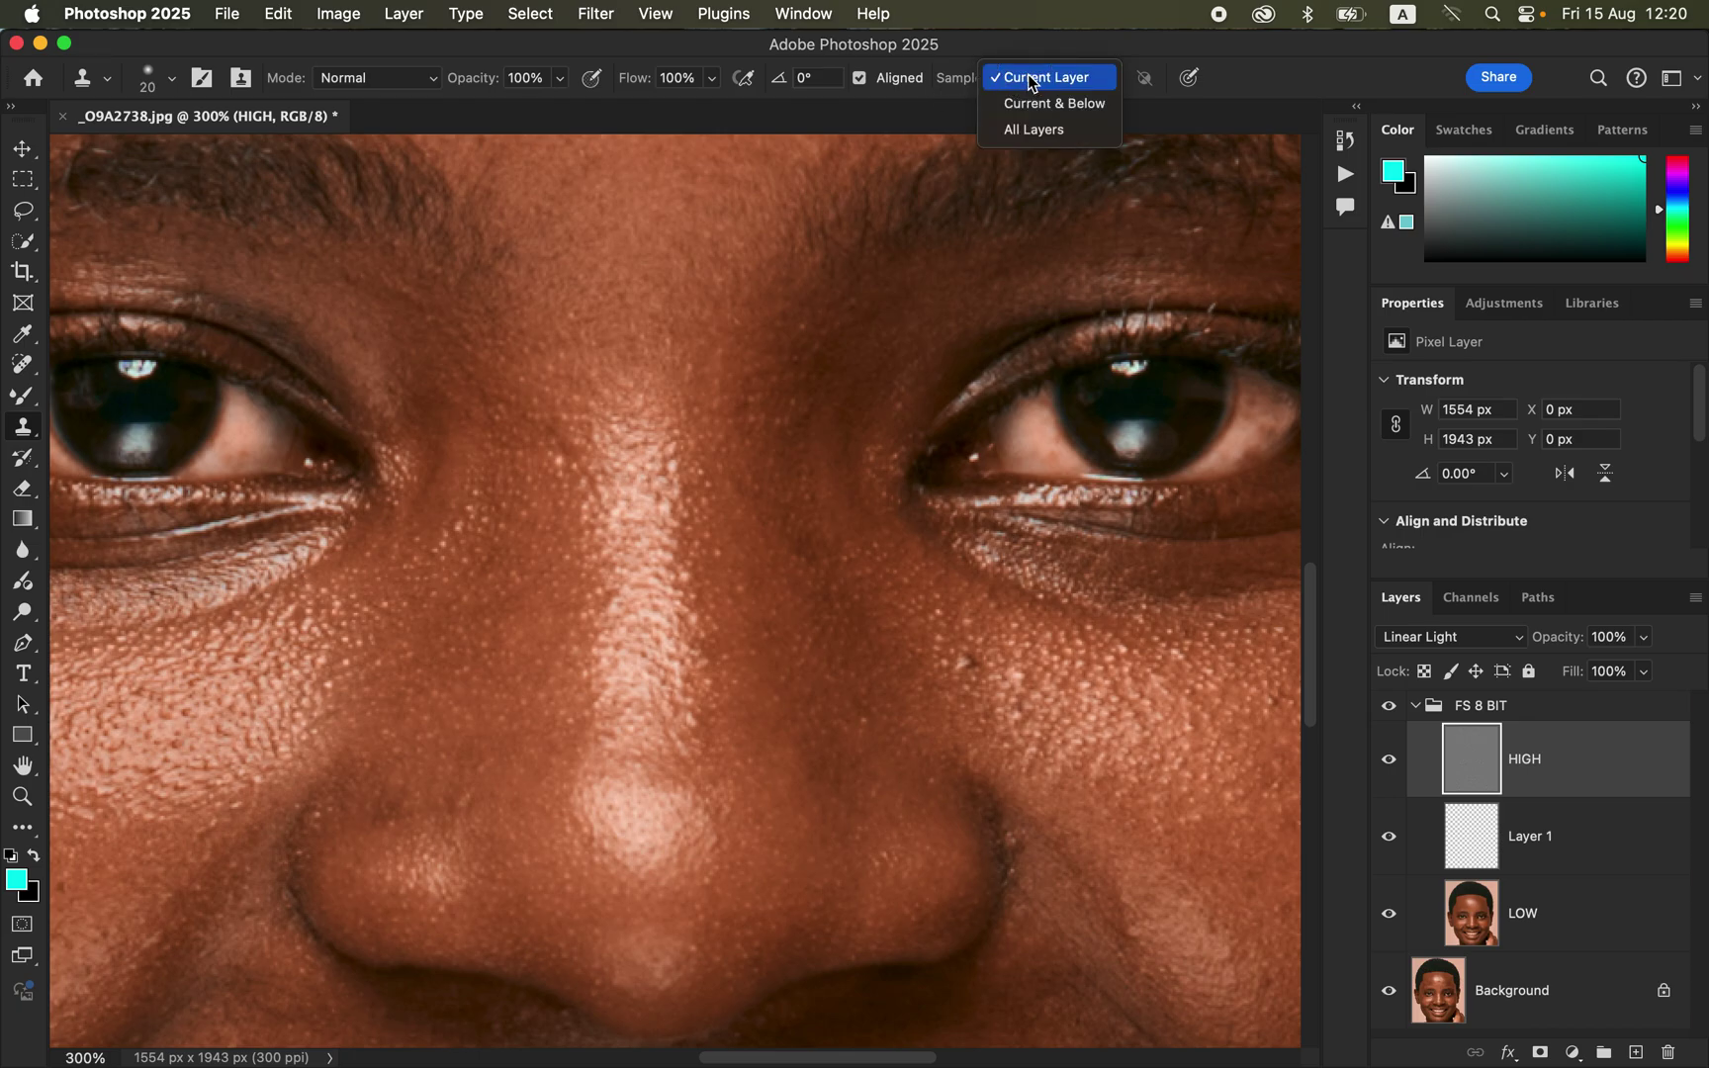
left_click(1032, 81)
left_click(1057, 79)
left_click(1063, 105)
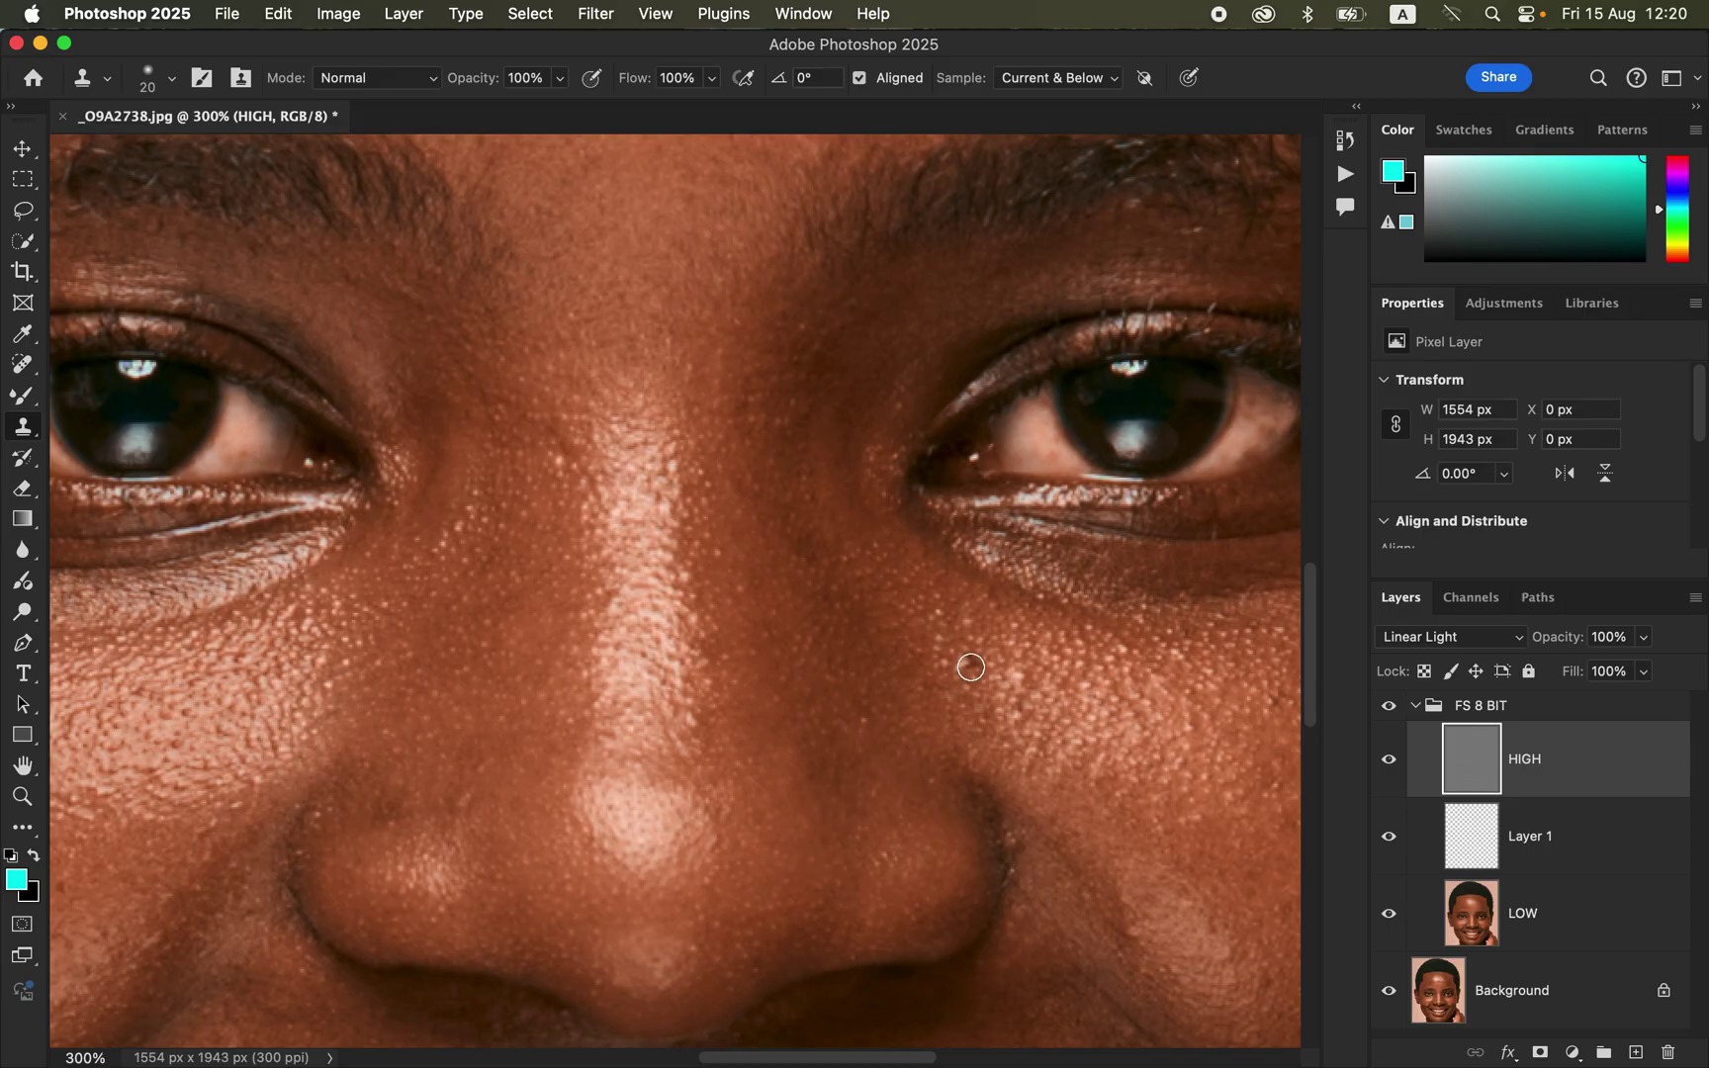
left_click(978, 682, "alt")
left_click(970, 687, "alt")
left_click(967, 663)
left_click(969, 664)
Set the Clone Stamp to sample Current Layer, sample texture below the blemish beside the nose, and collapse the FS 8 BIT group
left_click(1080, 76)
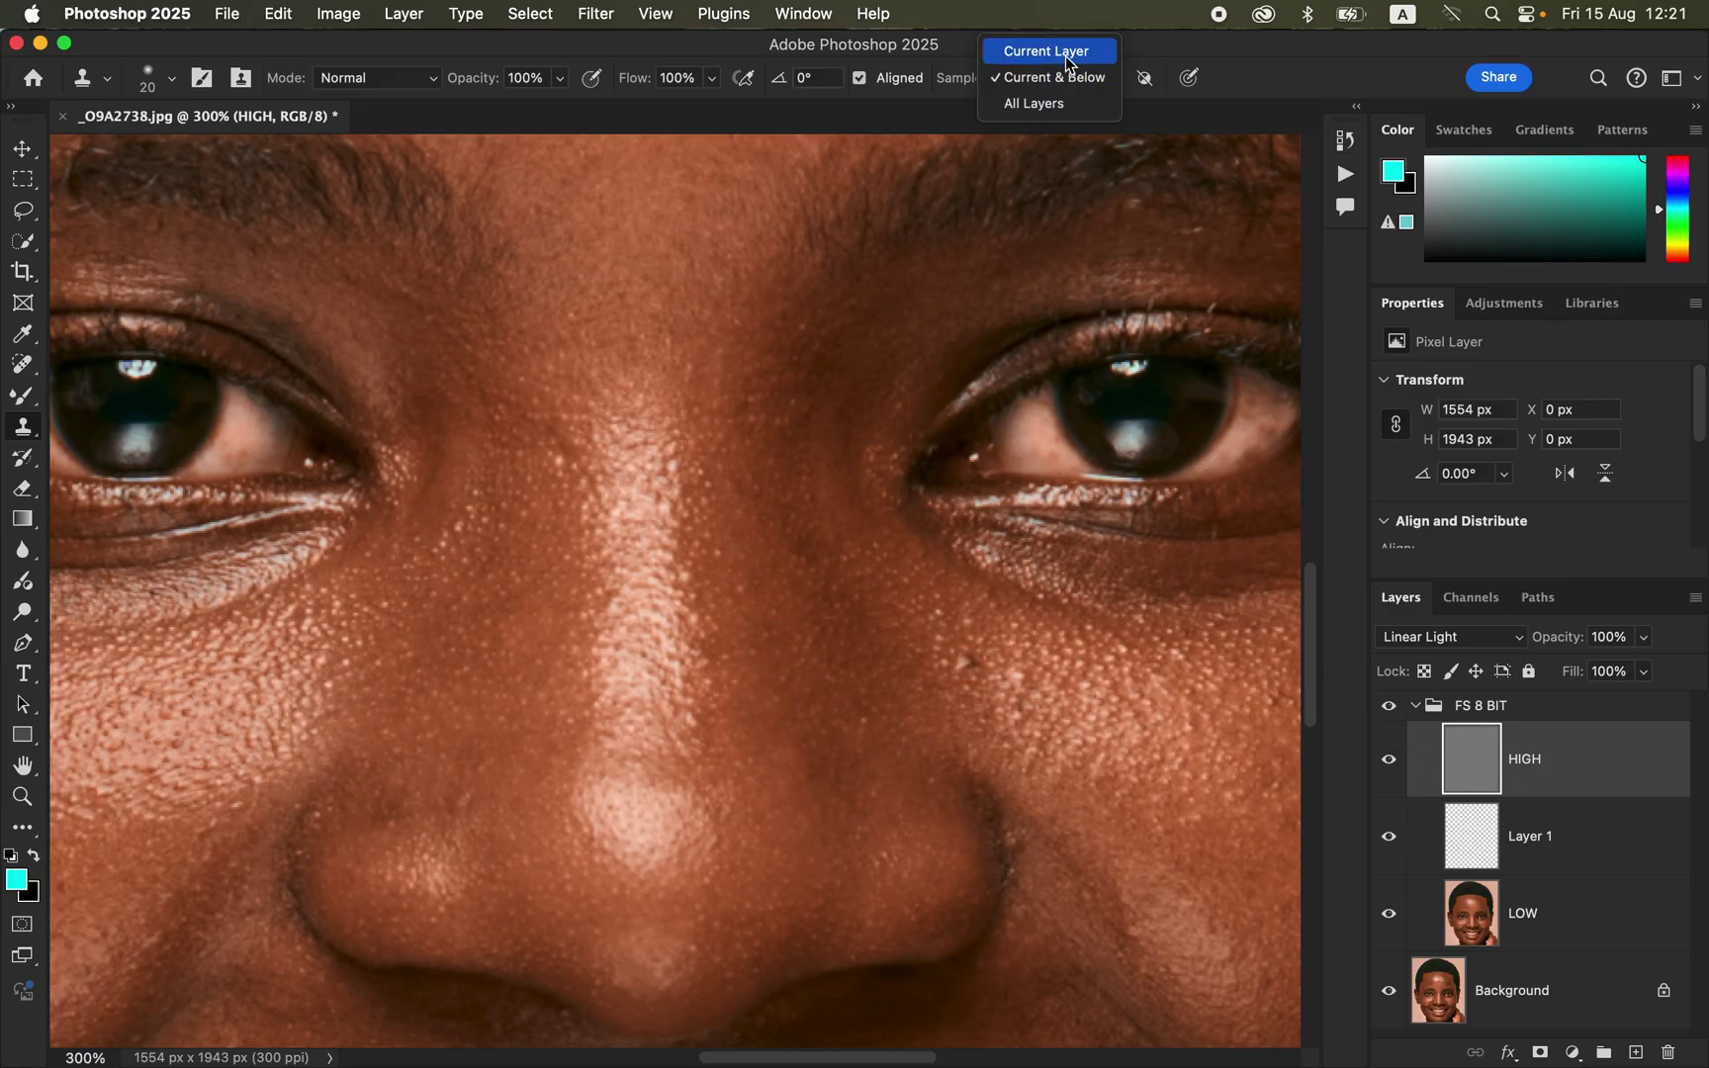
left_click(1070, 55)
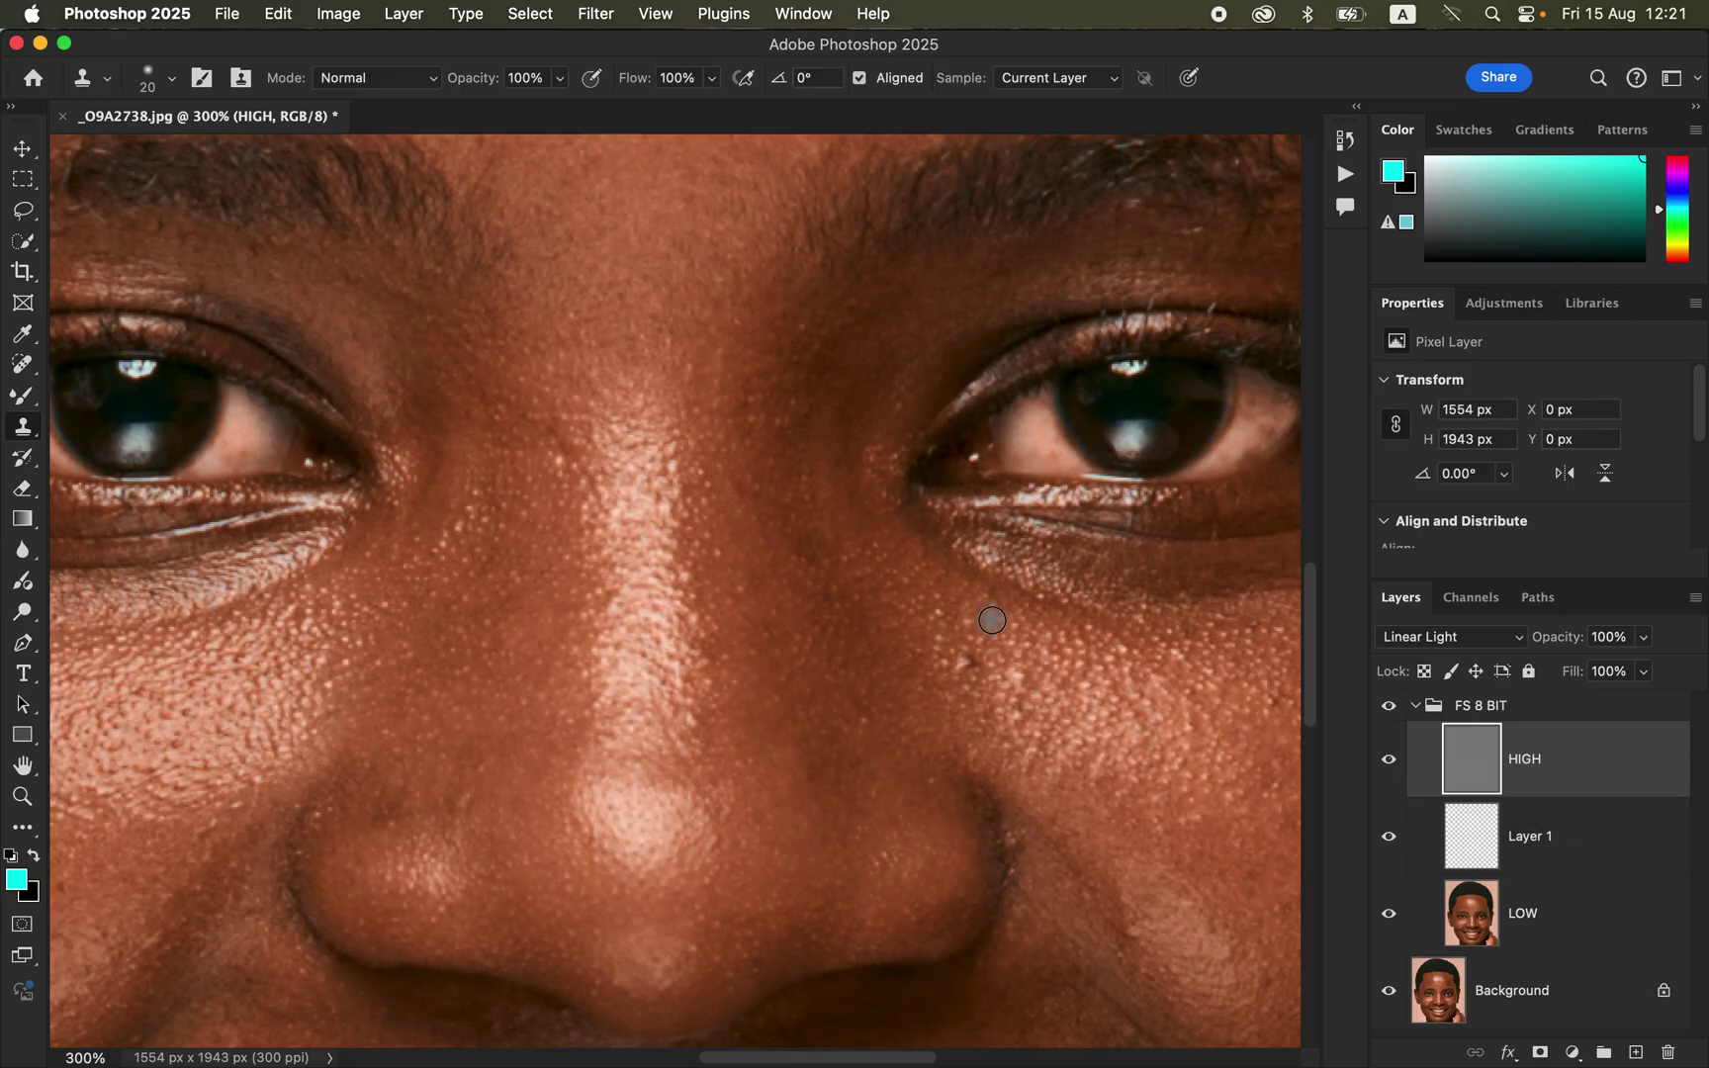
left_click(975, 691, "alt")
key("super+minus")
key("super+minus")
key("super+minus")
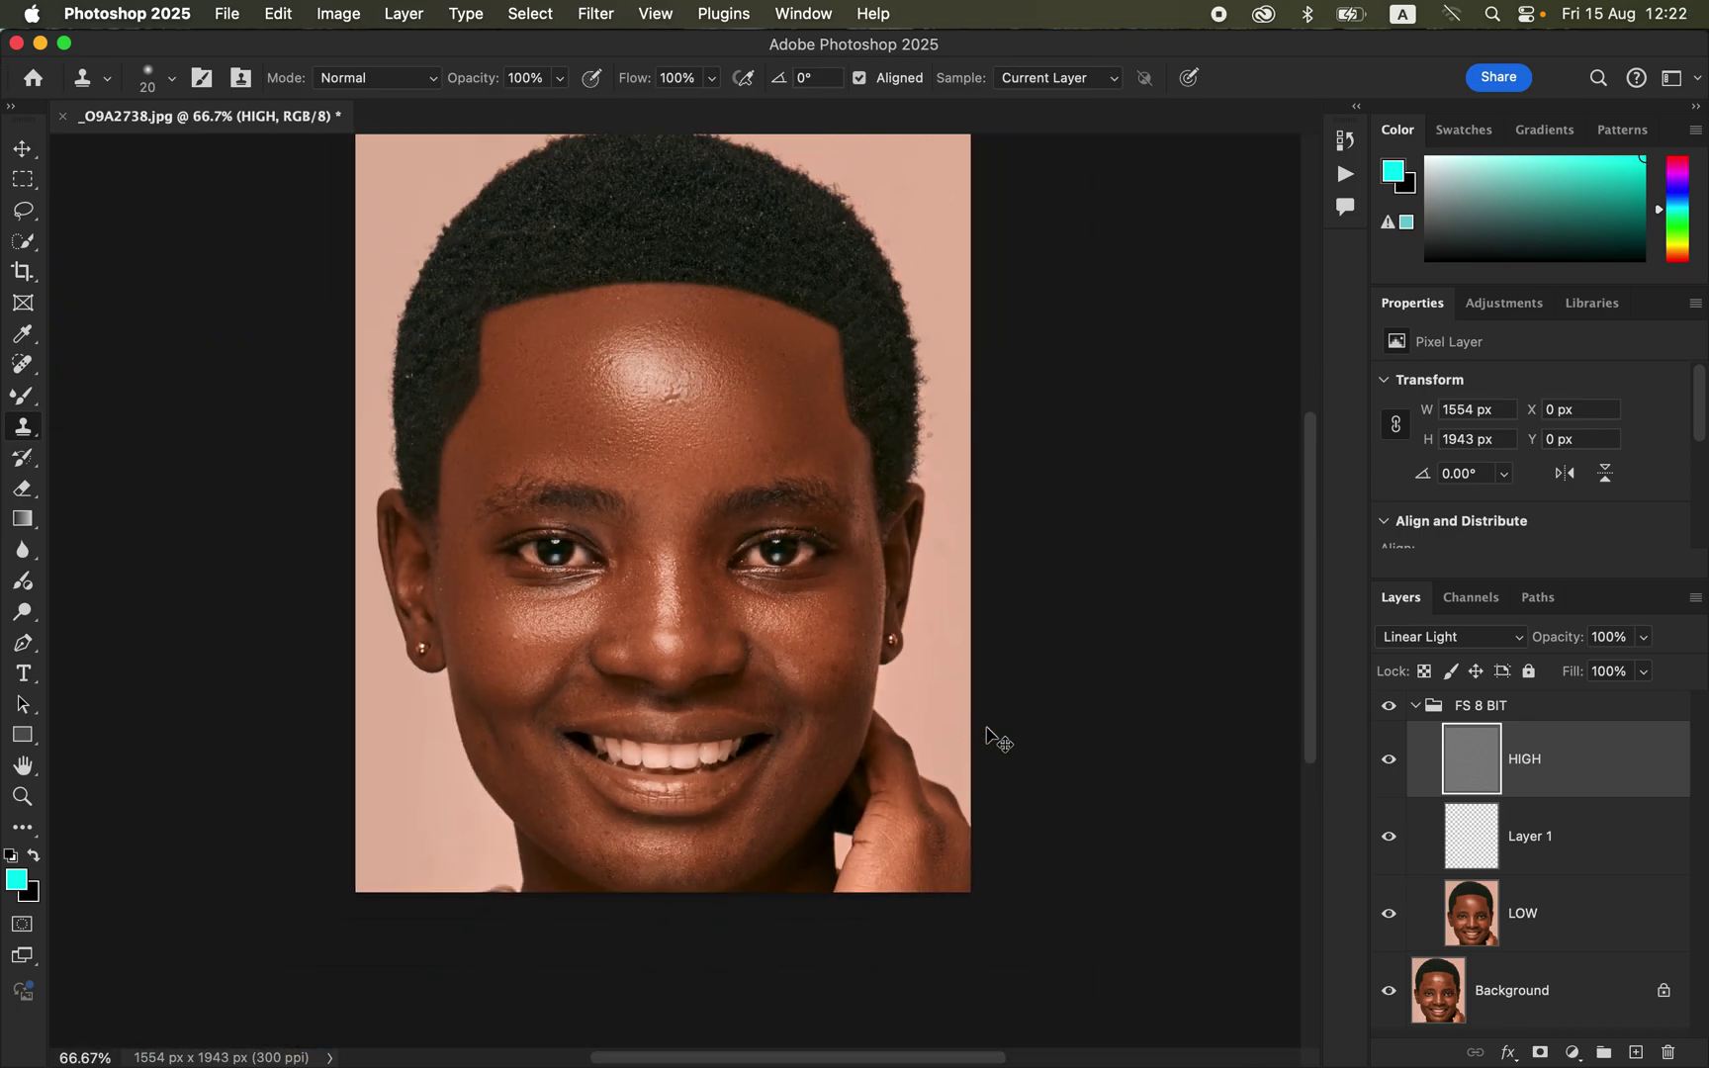
scroll(987, 729, "up", 2)
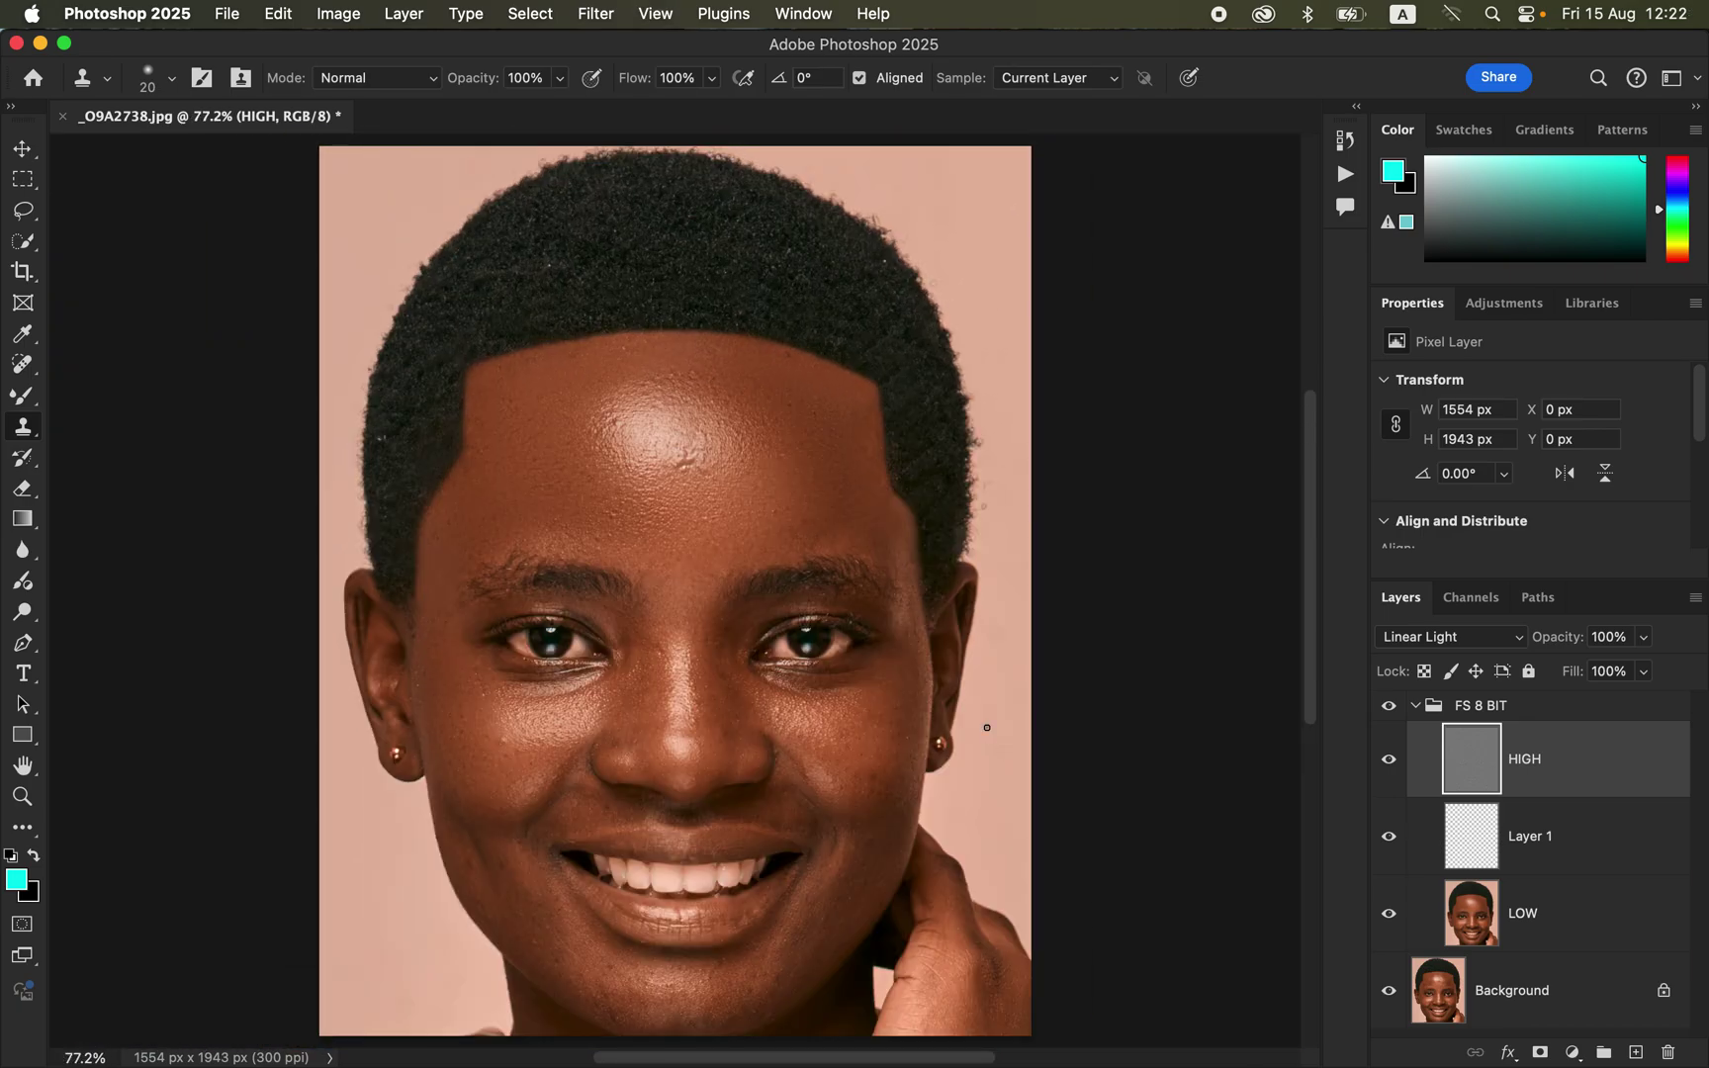
left_click(1414, 706)
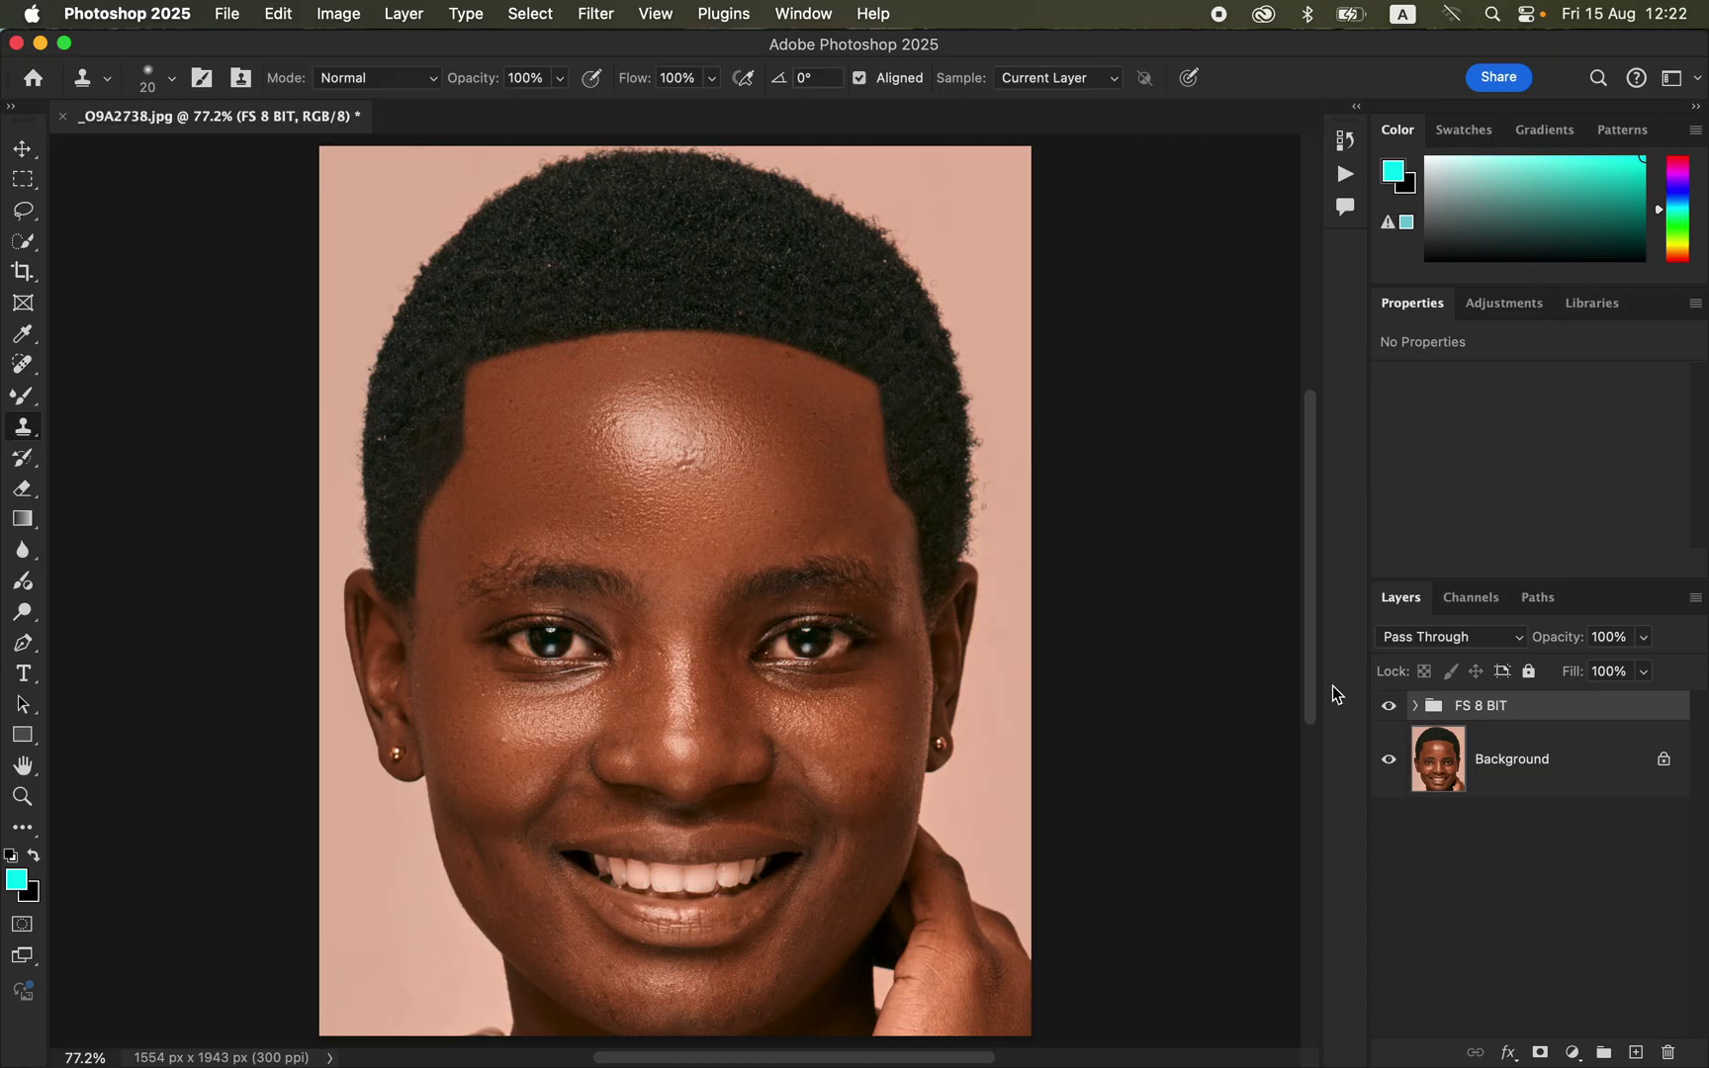
Try a Photo Filter adjustment with Cooling Filter (LBB) above the FS 8 BIT group, and delete it
left_click(1573, 1052)
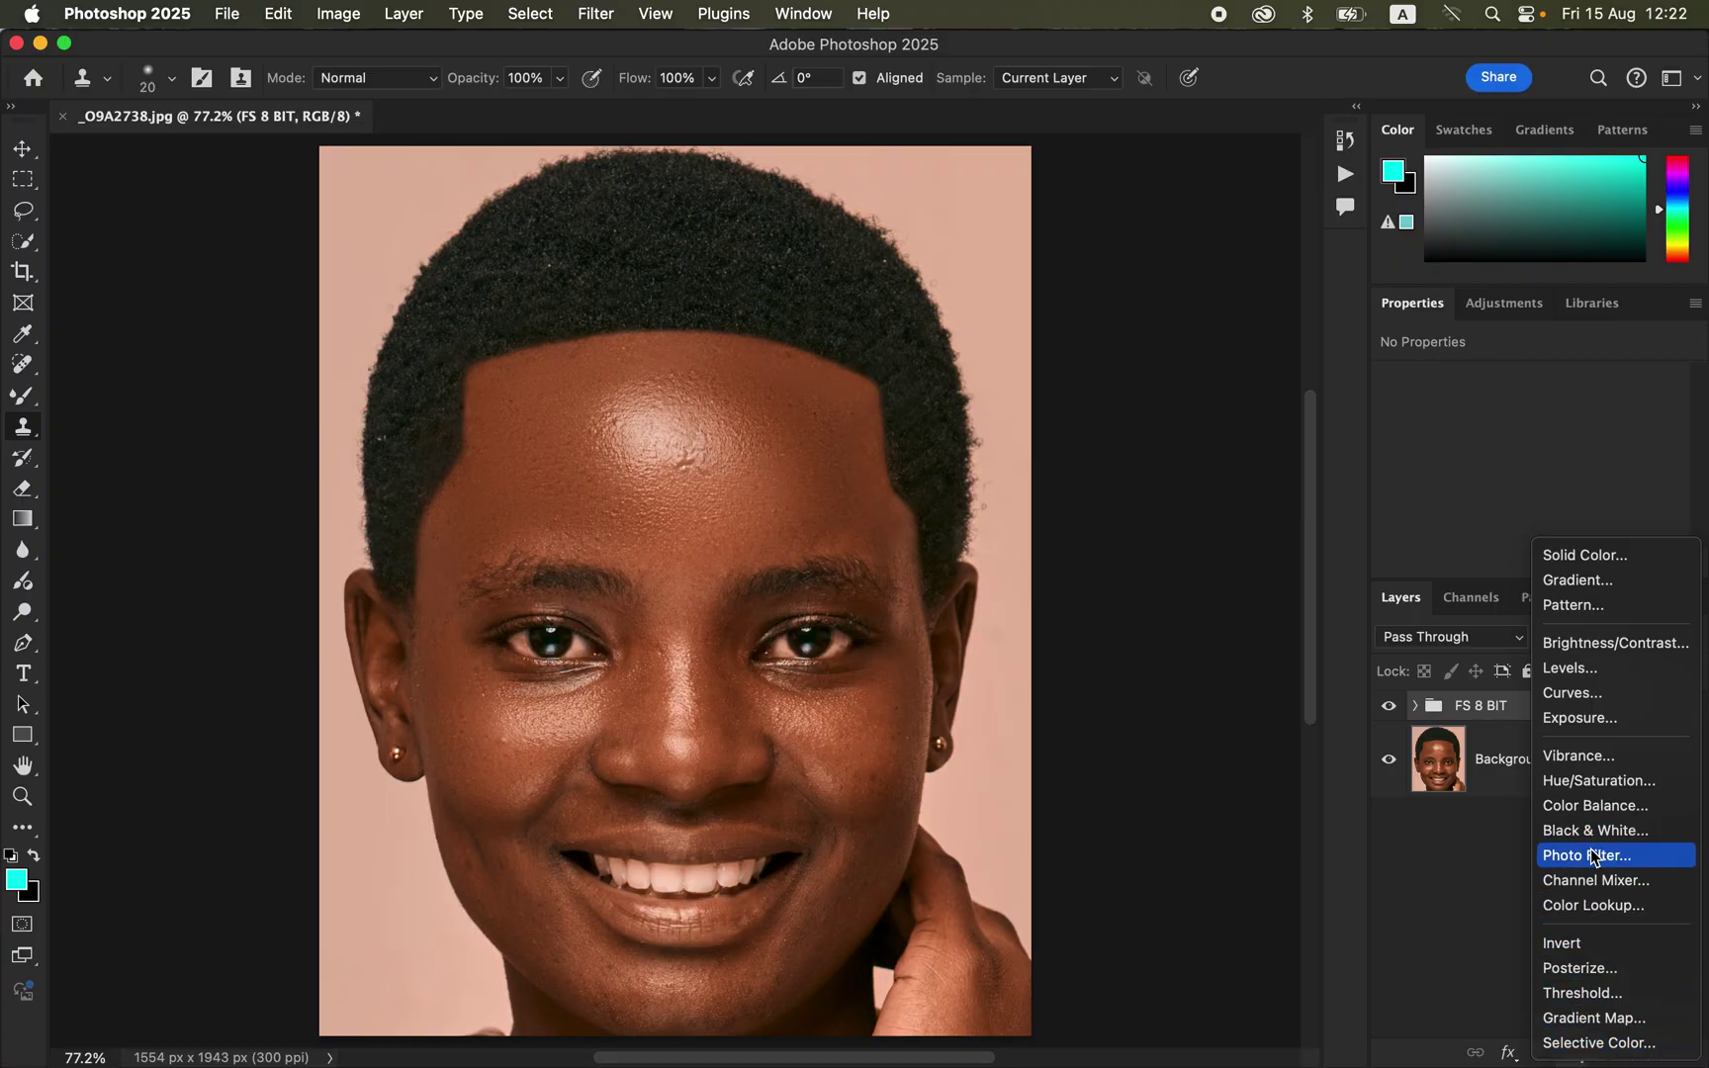
left_click(1595, 856)
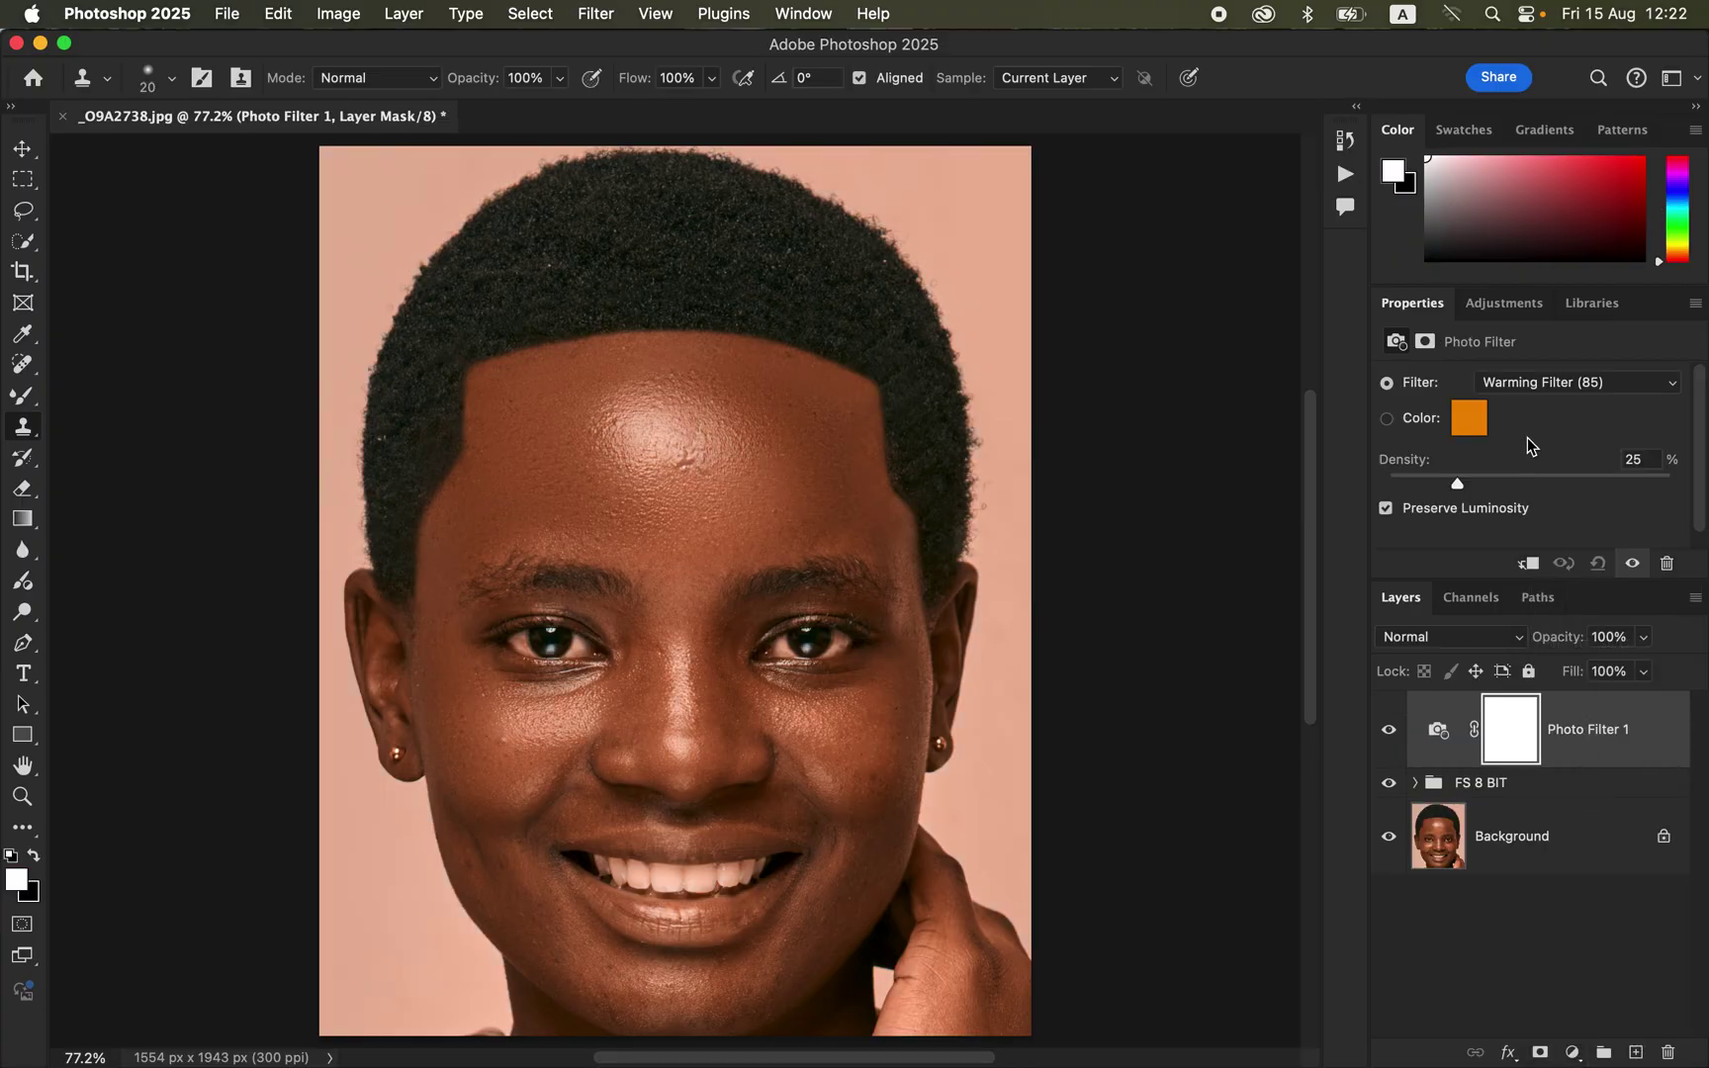
left_click(1537, 385)
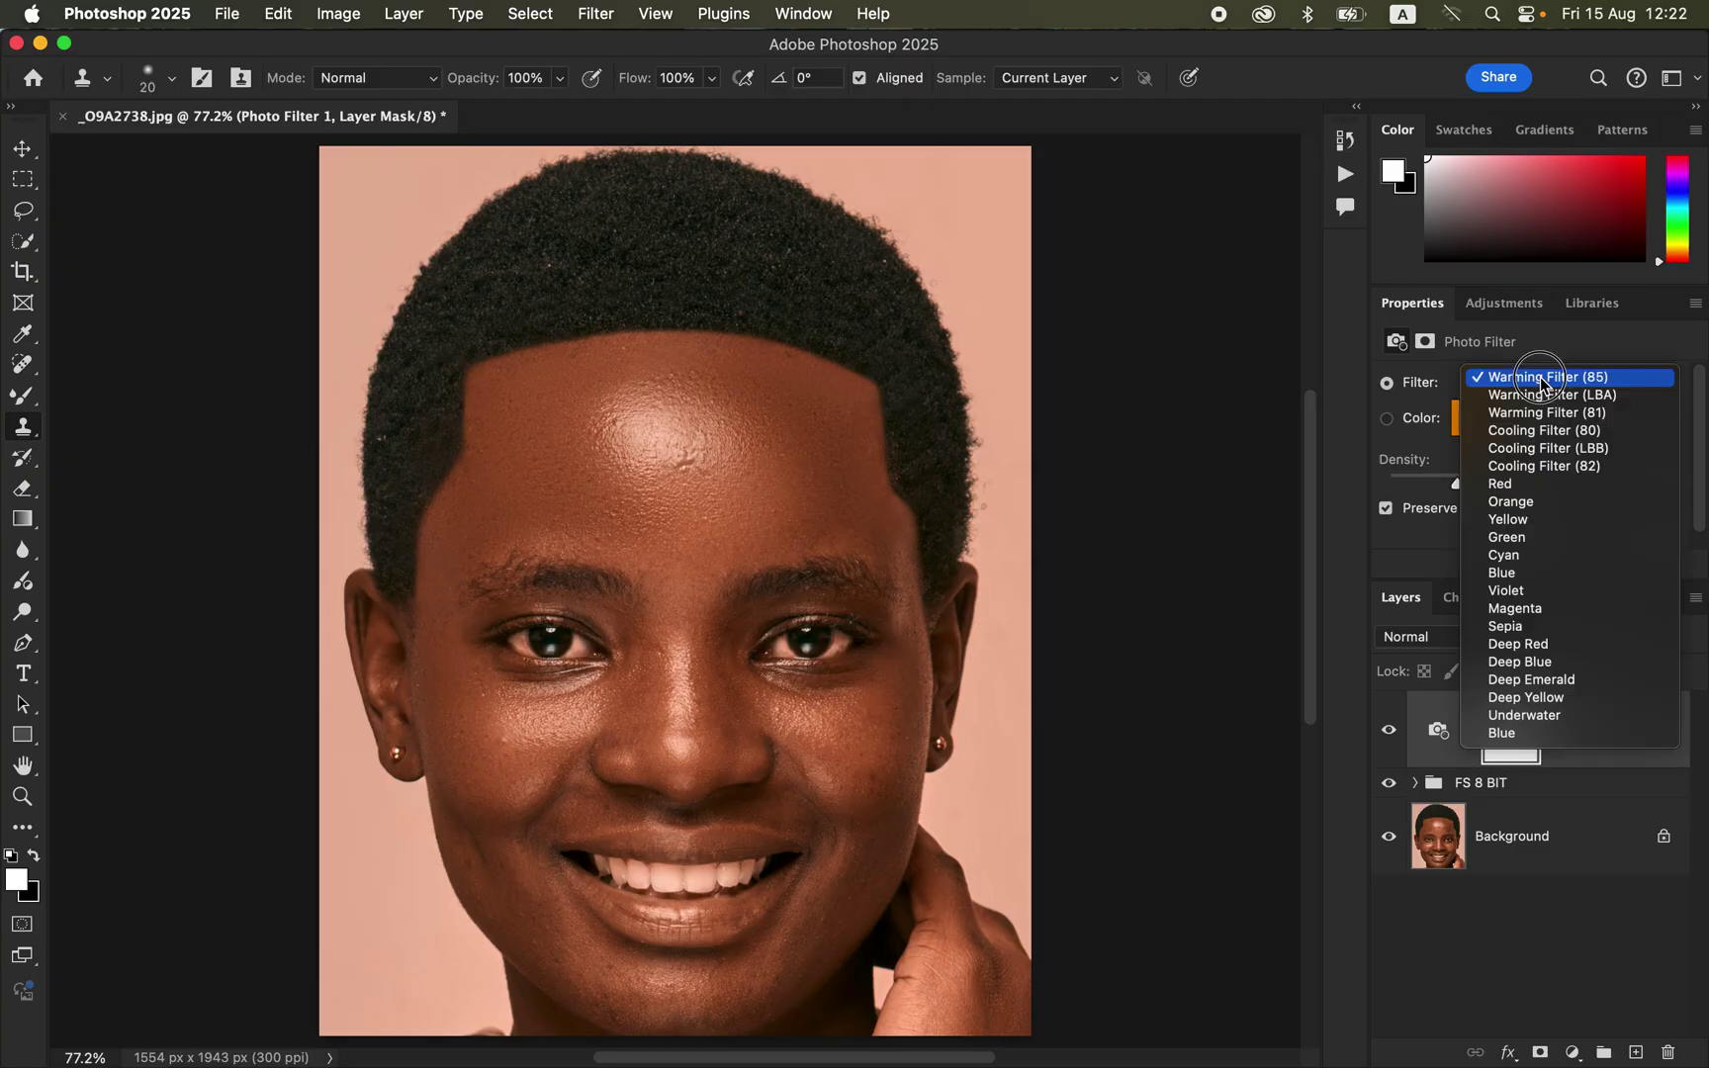
left_click(1552, 449)
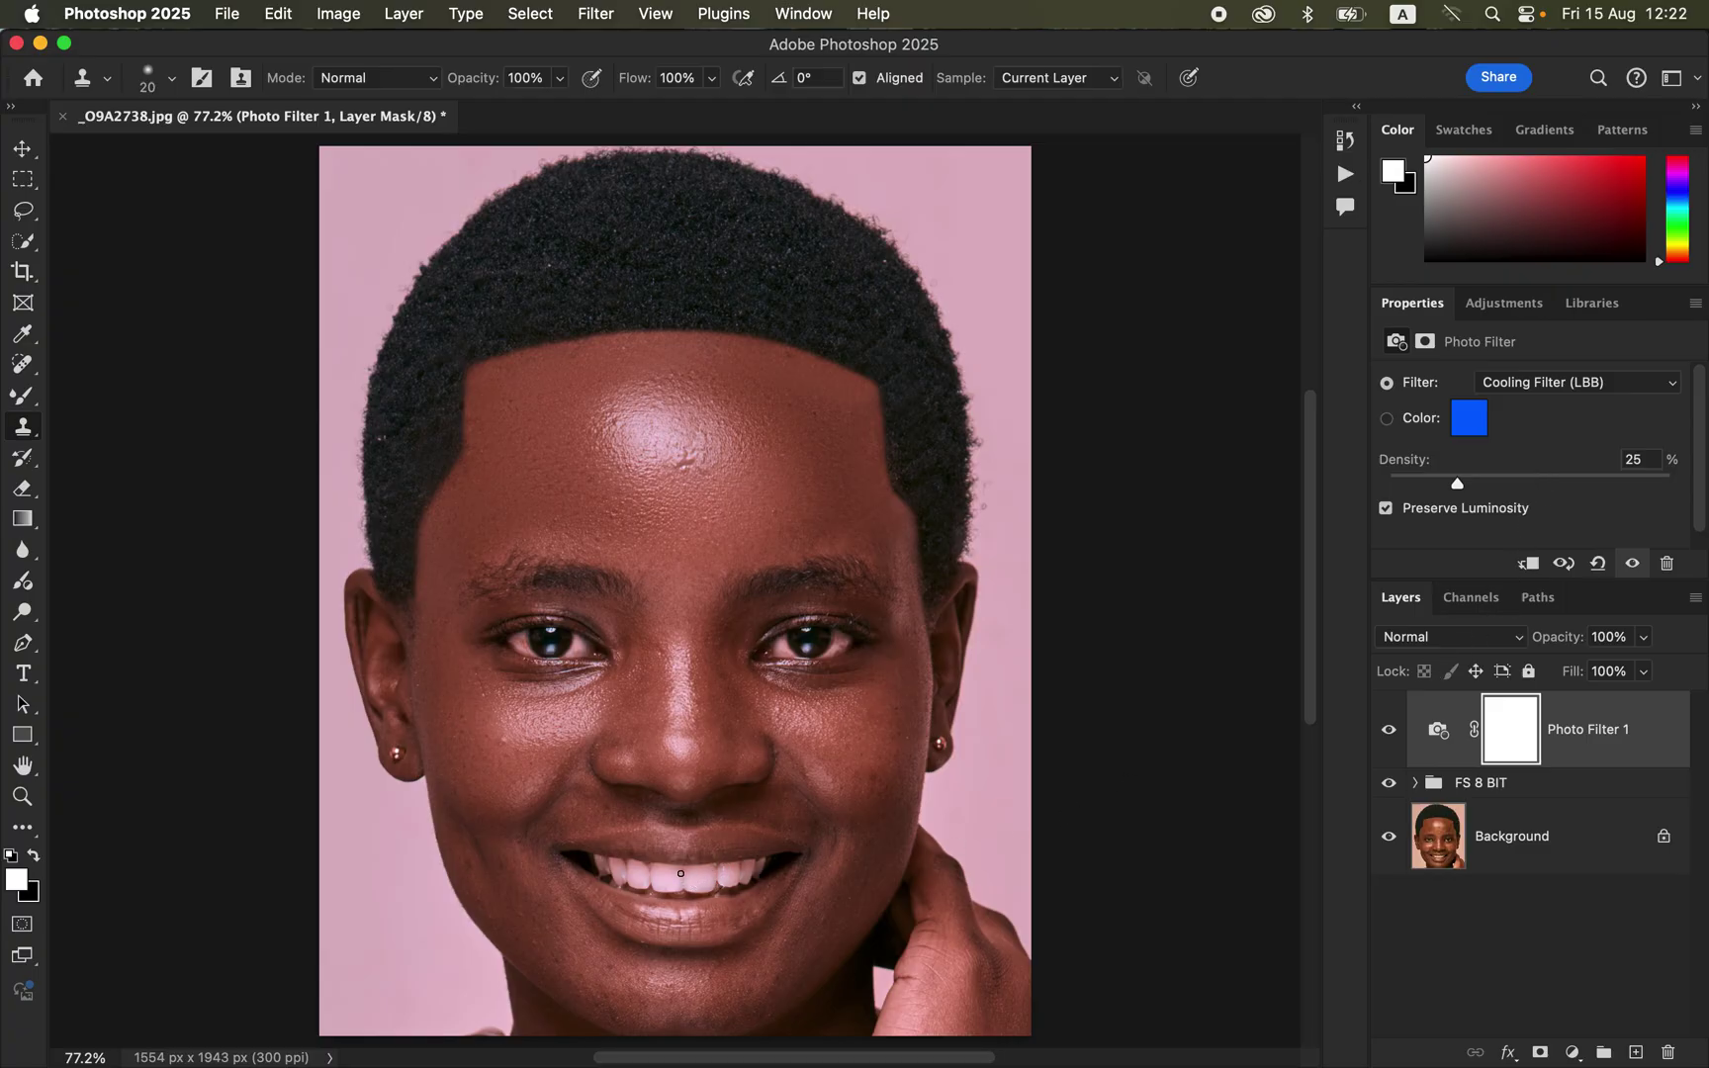
left_click(1585, 729)
key("BackSpace")
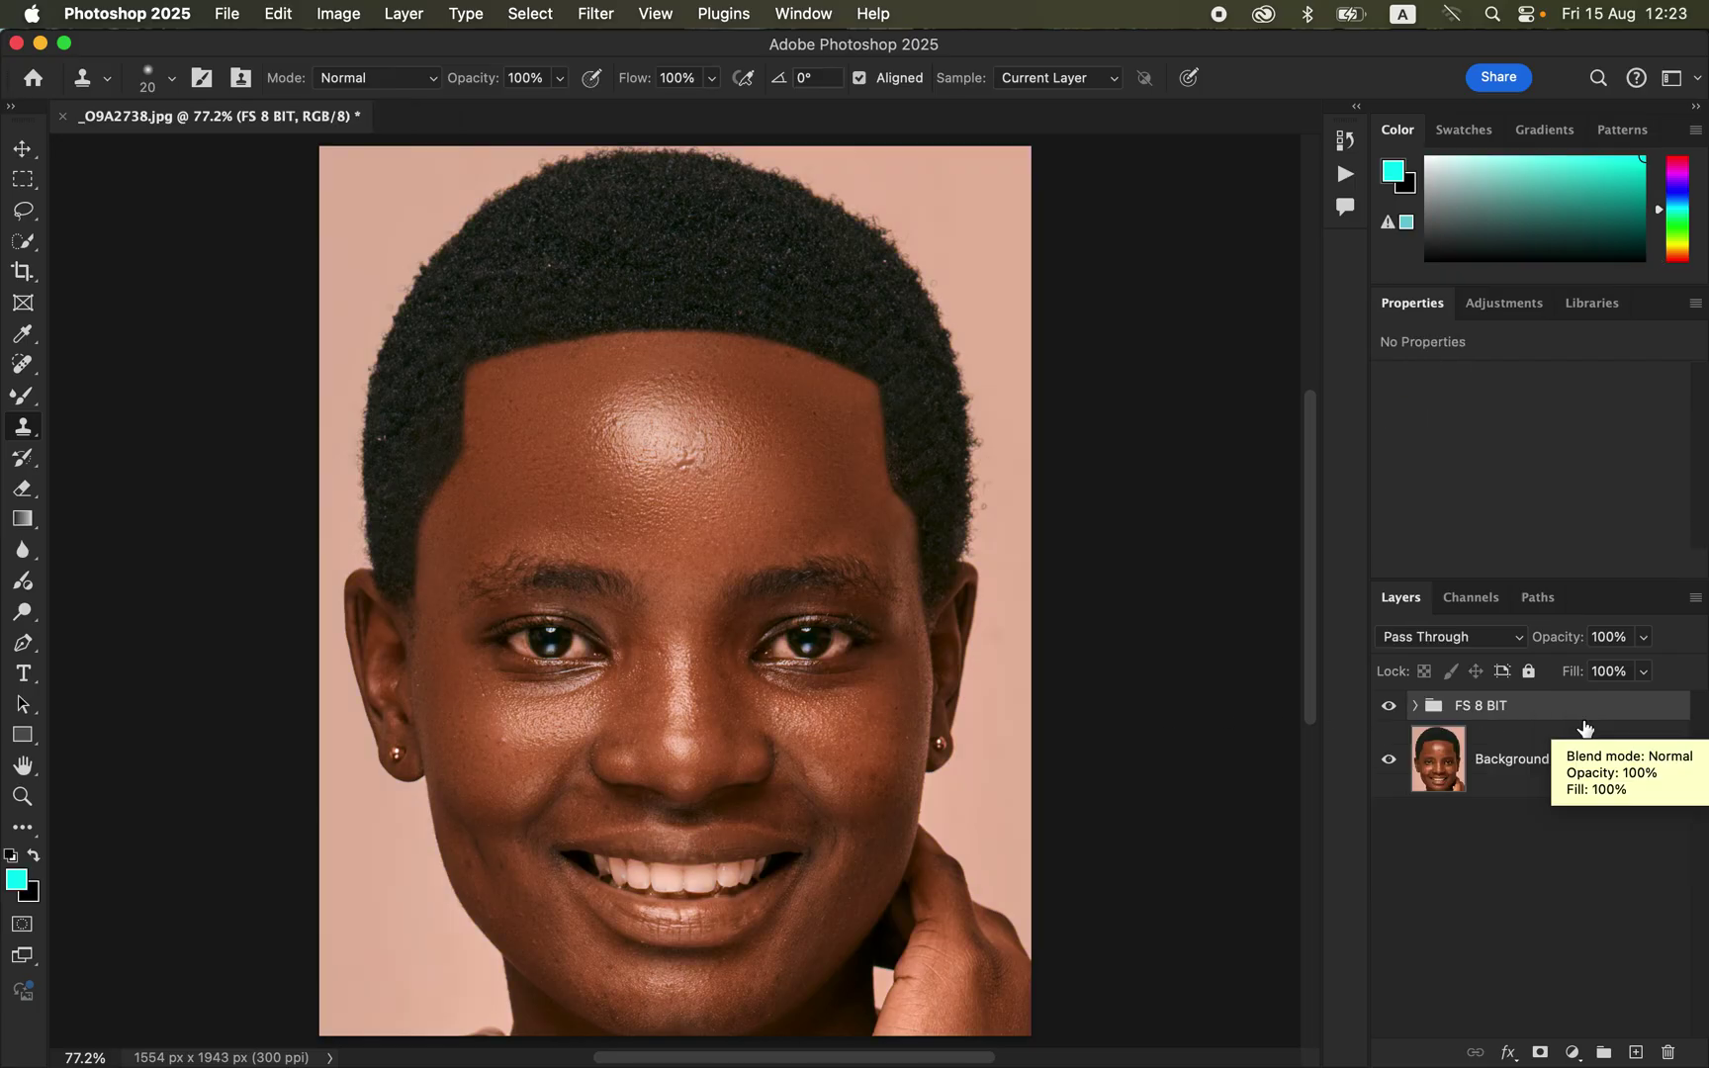
Add a Hue/Saturation adjustment above the FS 8 BIT group and set its Saturation to -75
key("super+equal")
key("super+equal")
scroll(740, 567, "down", 2)
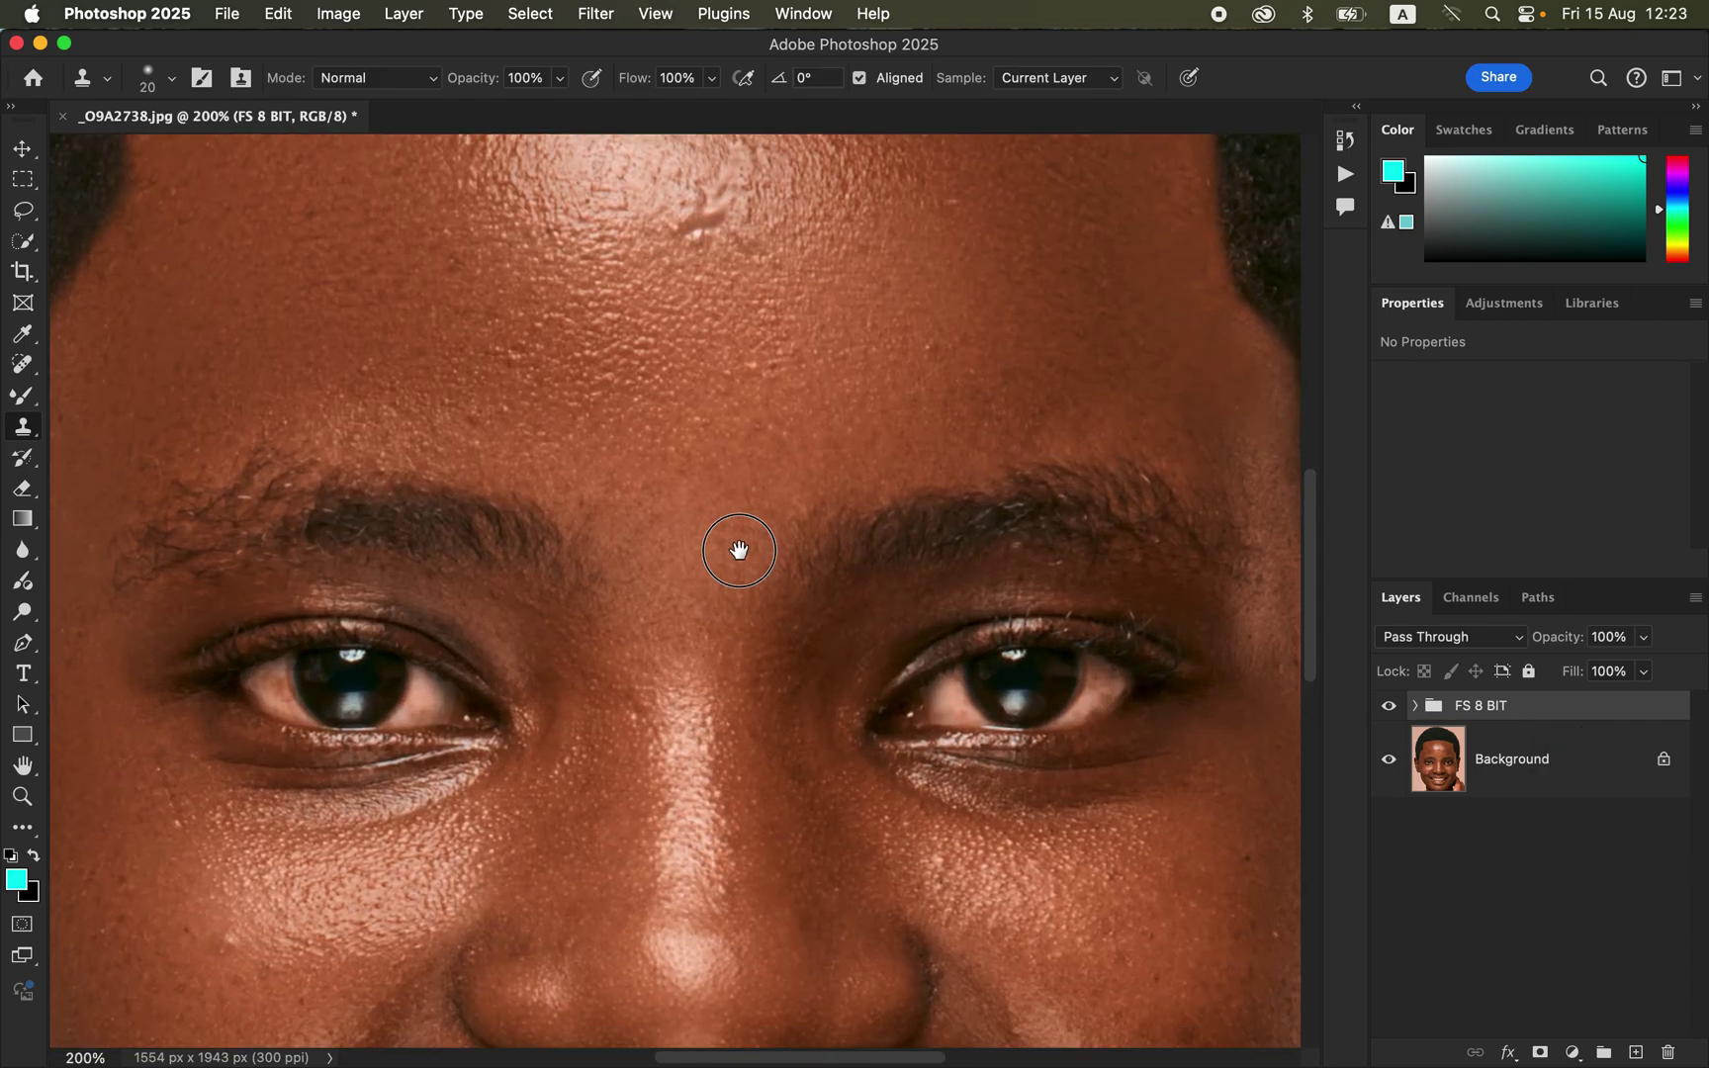
left_click_drag(740, 567, 732, 294)
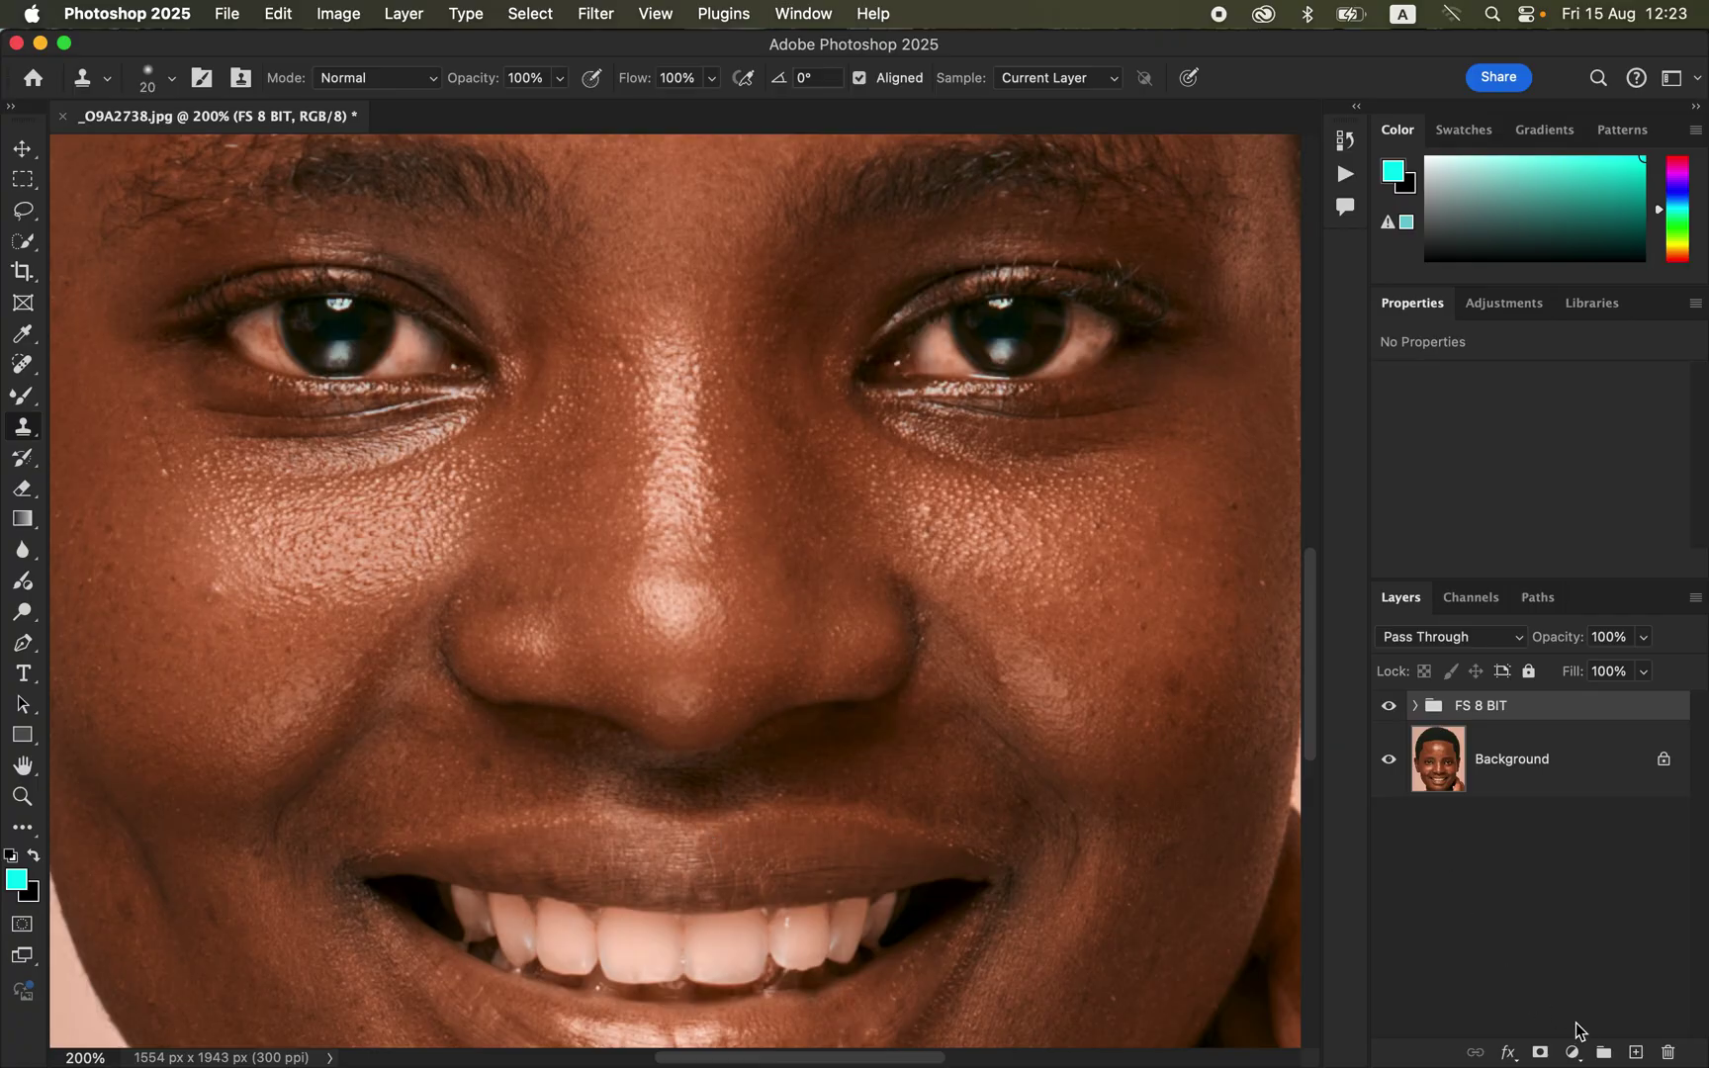
left_click(1572, 1052)
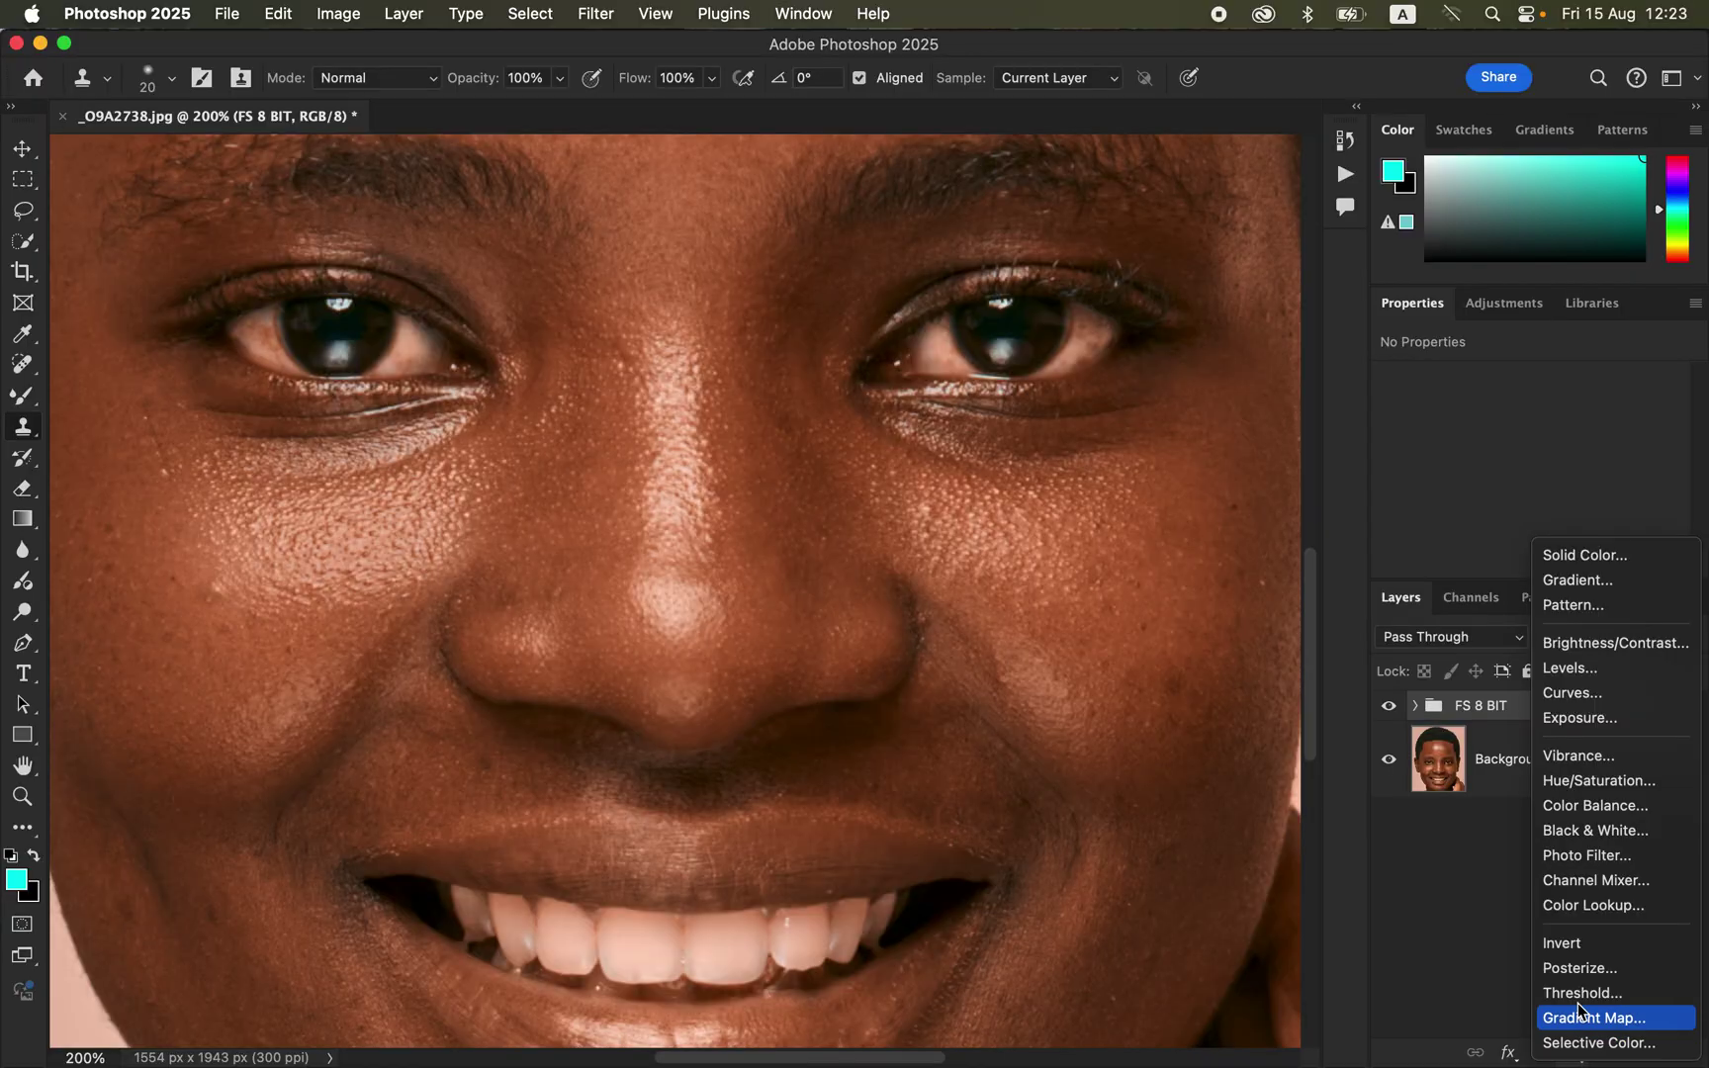
left_click(1597, 782)
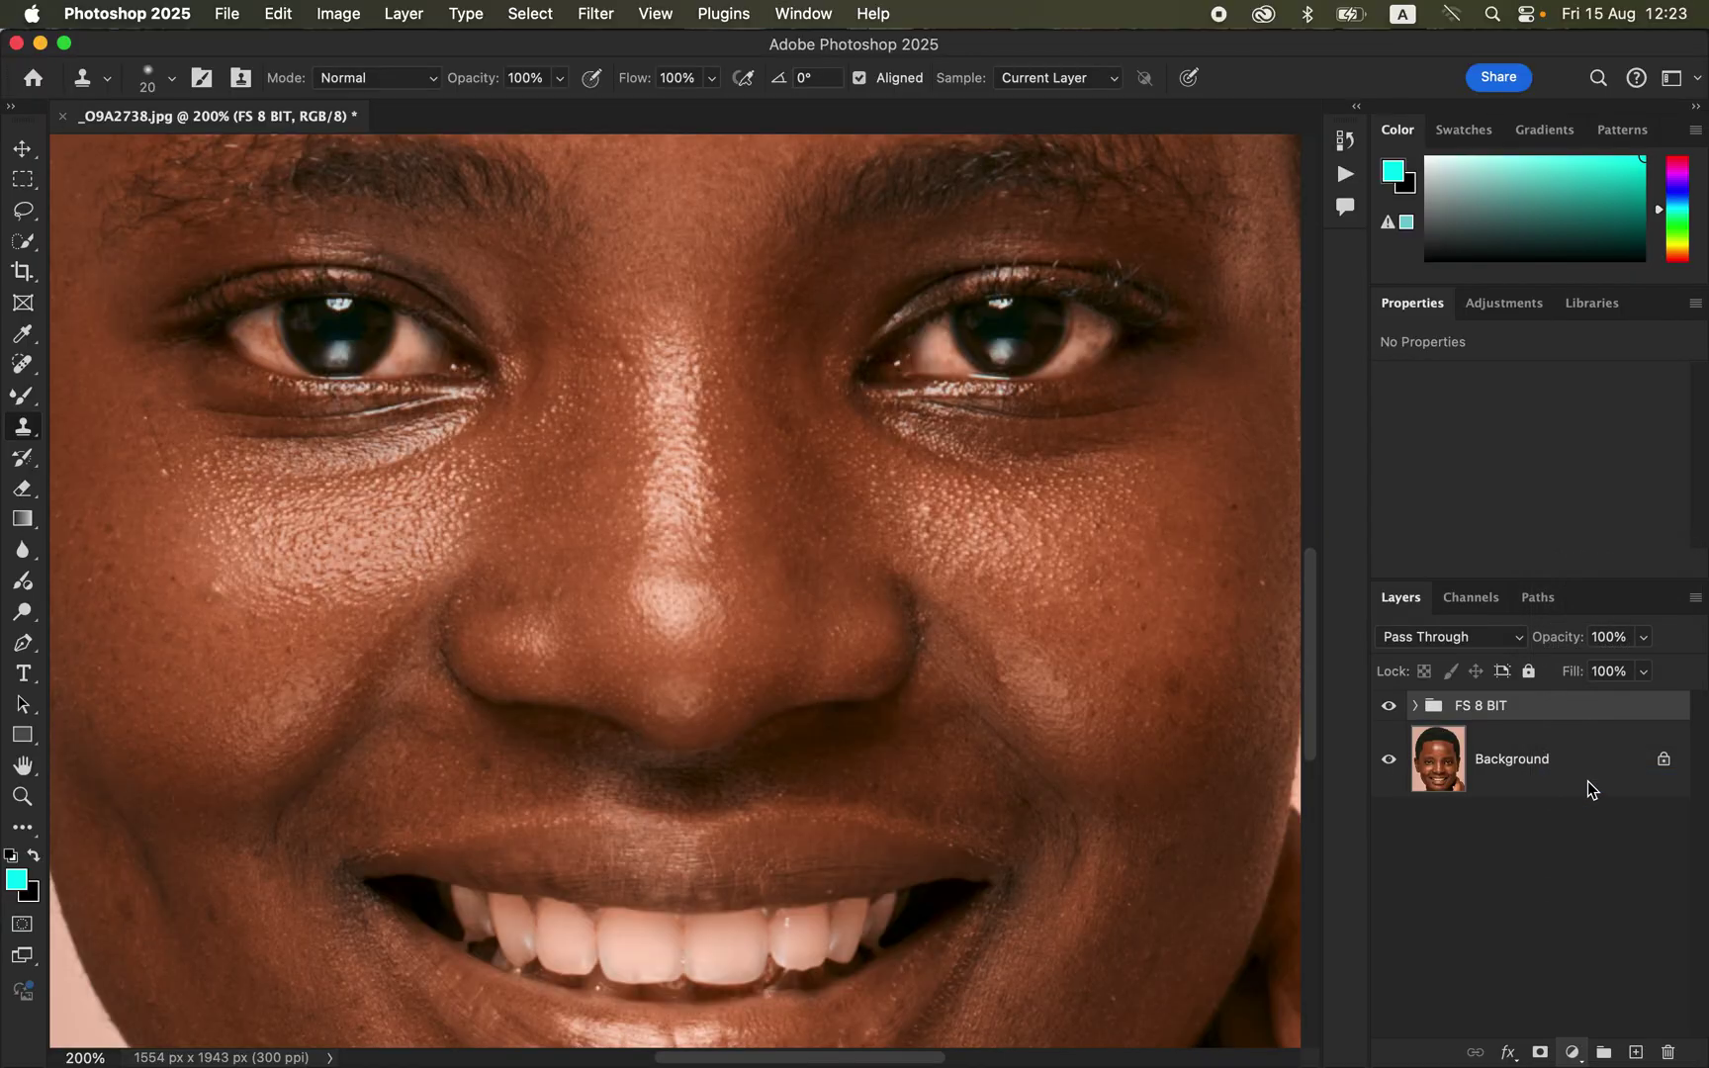
scroll(1556, 445, "down", 3)
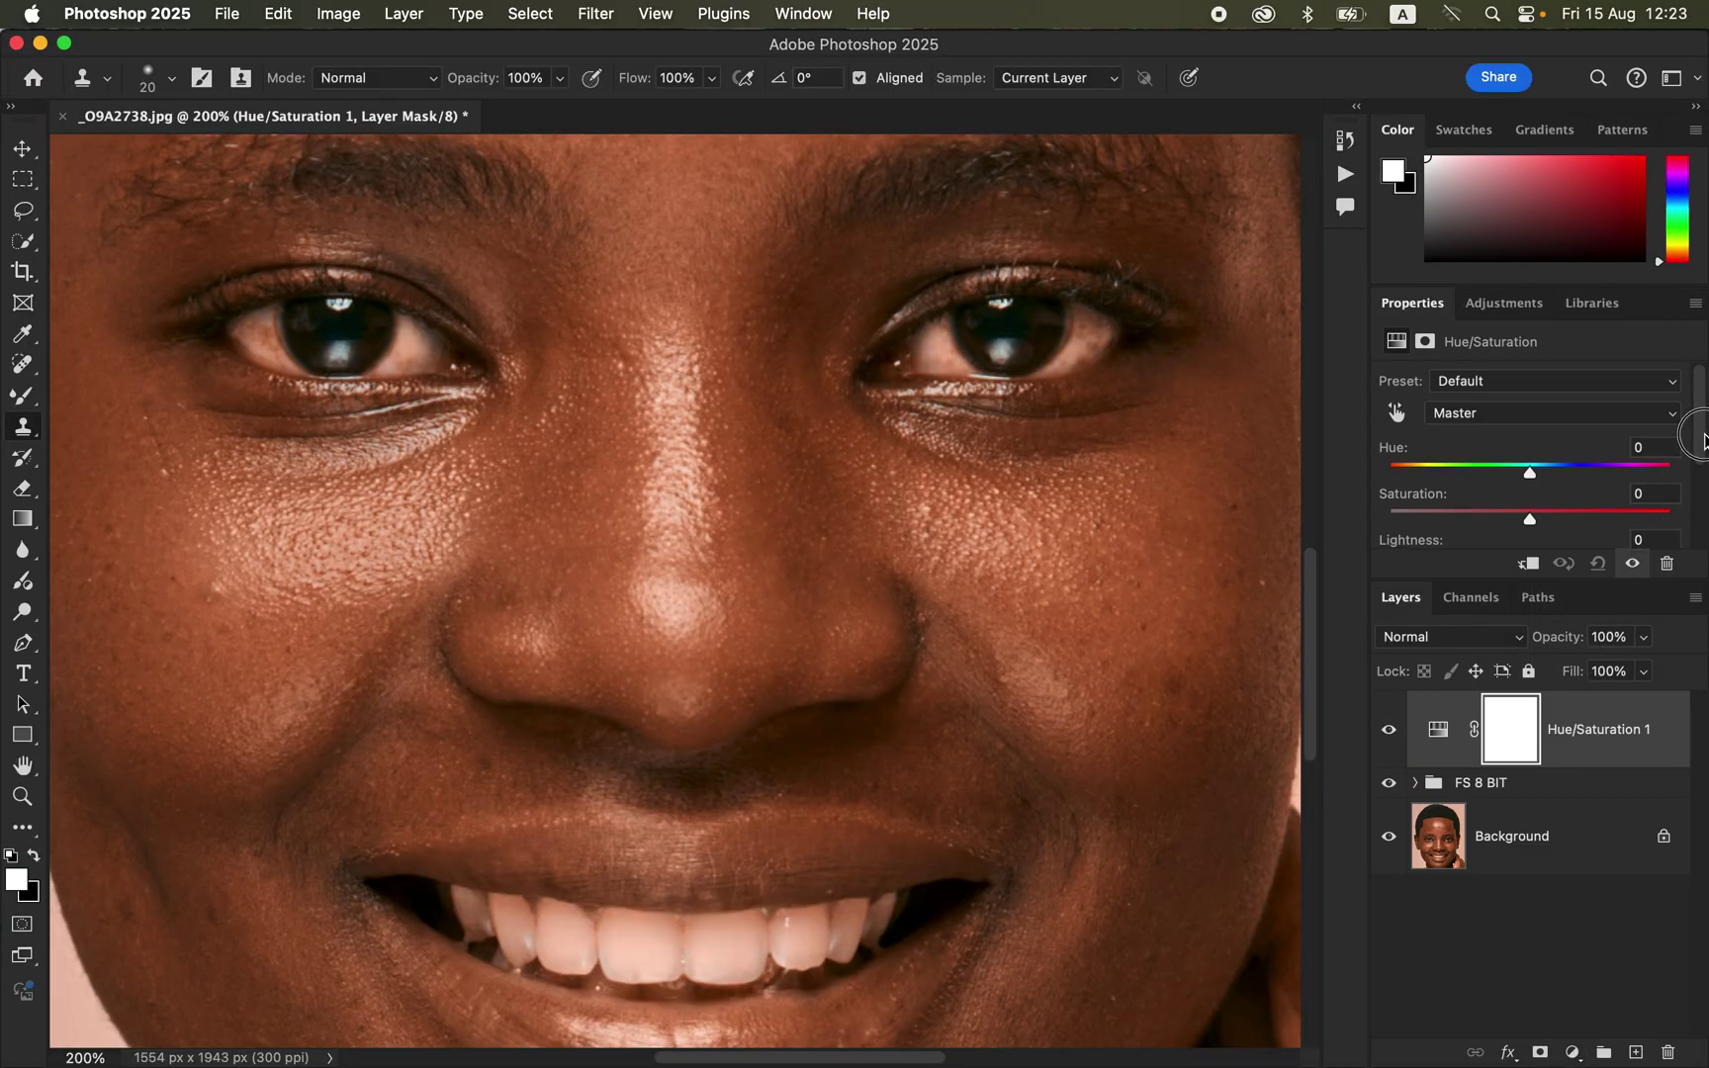
scroll(1556, 445, "up", 2)
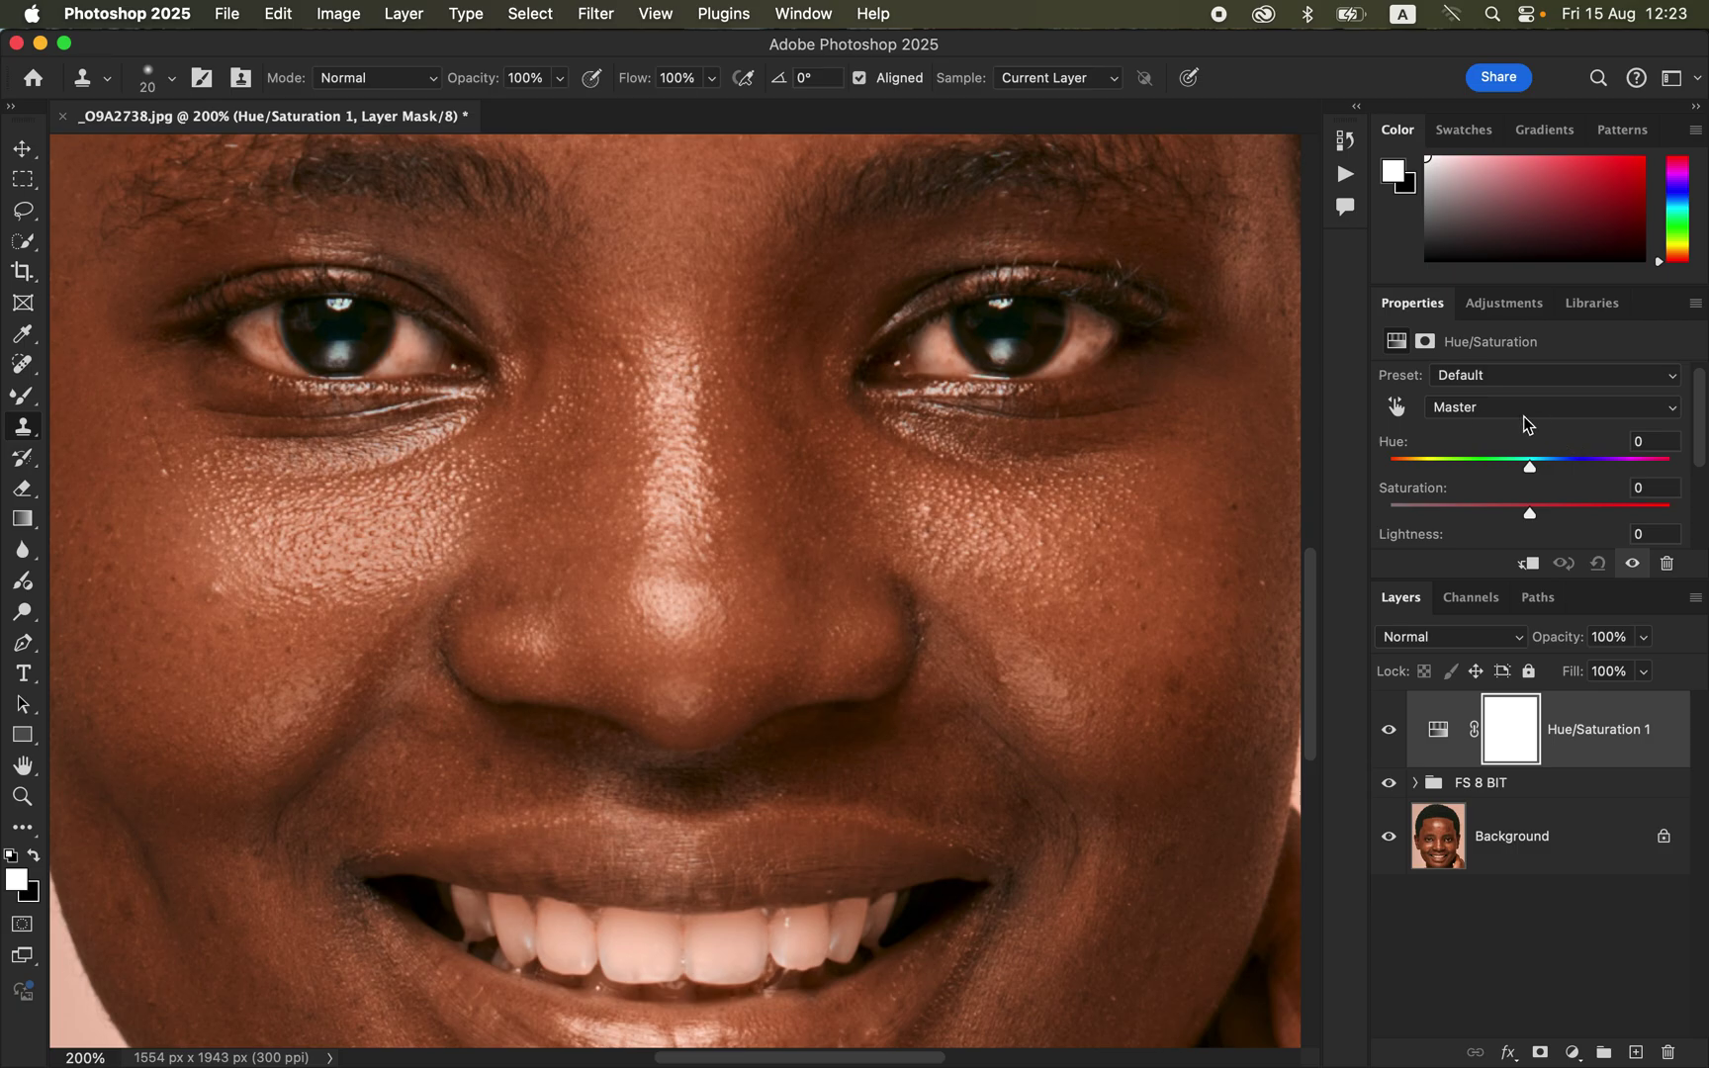
left_click(1523, 521)
left_click_drag(1523, 521, 1429, 512)
left_click_drag(1428, 514, 1425, 513)
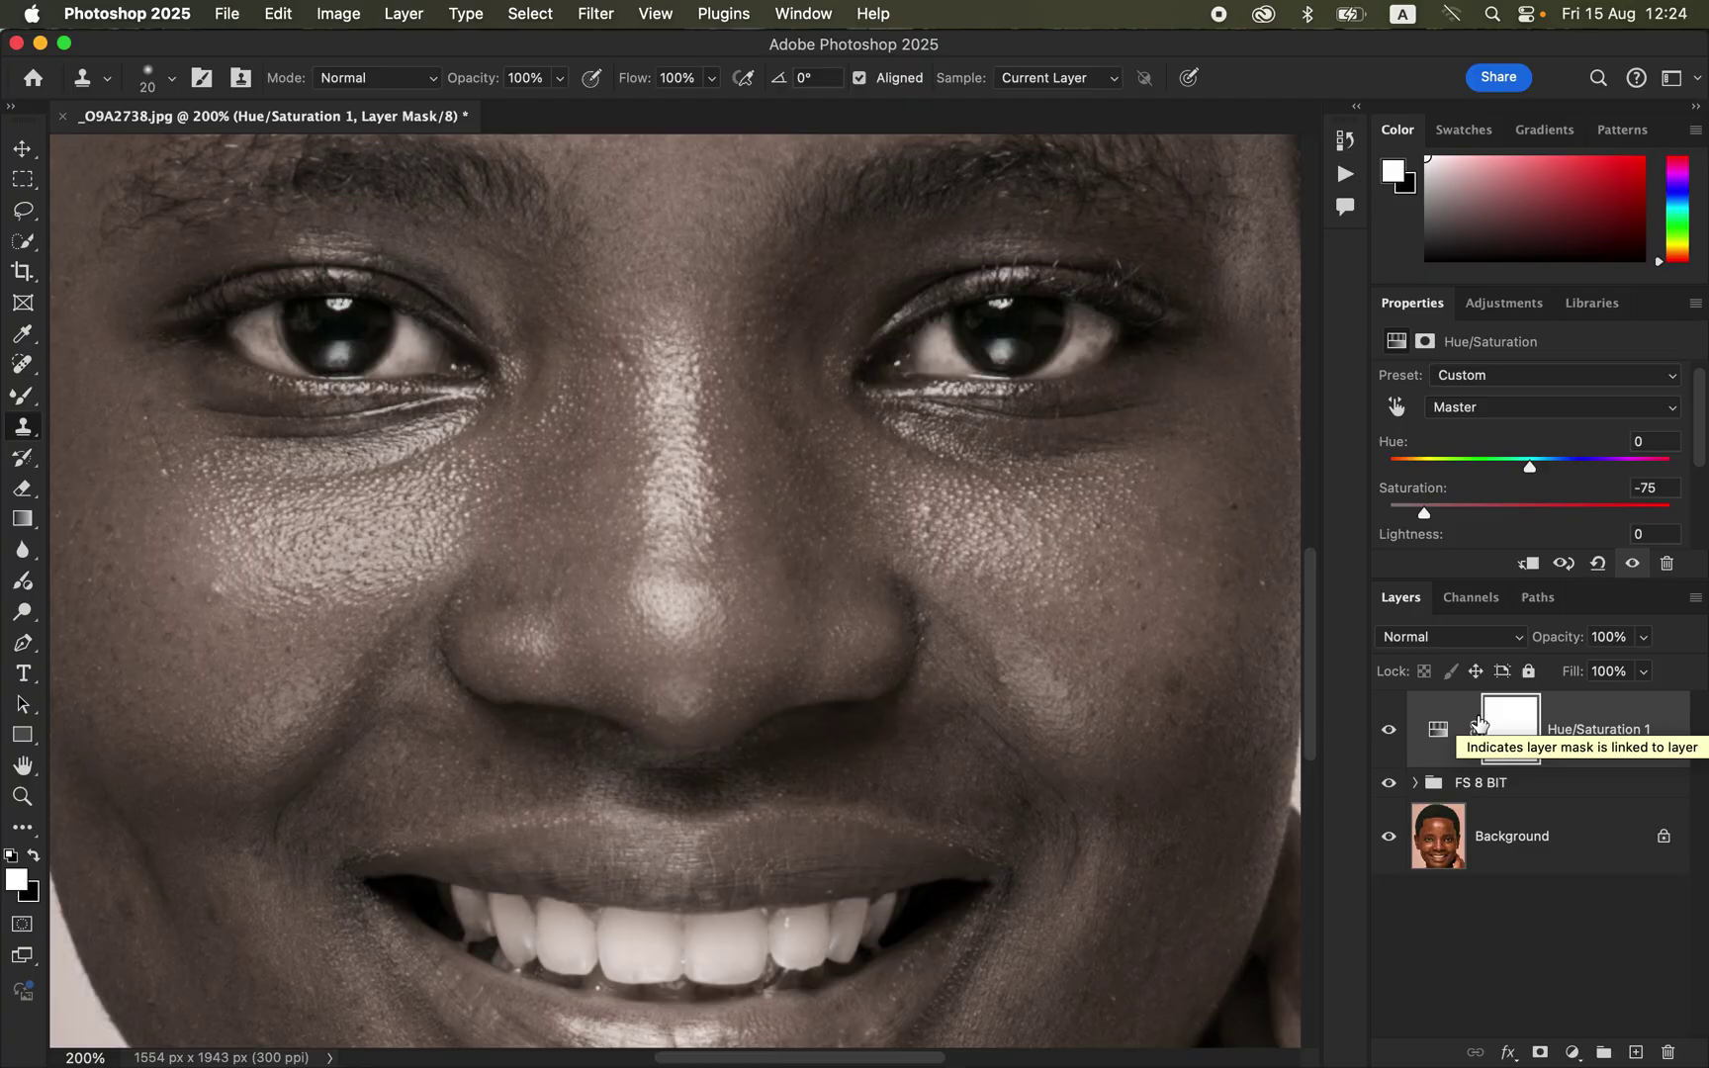
Invert the Hue/Saturation layer mask to black and select the Brush tool with the Soft Round tip
key("super+i")
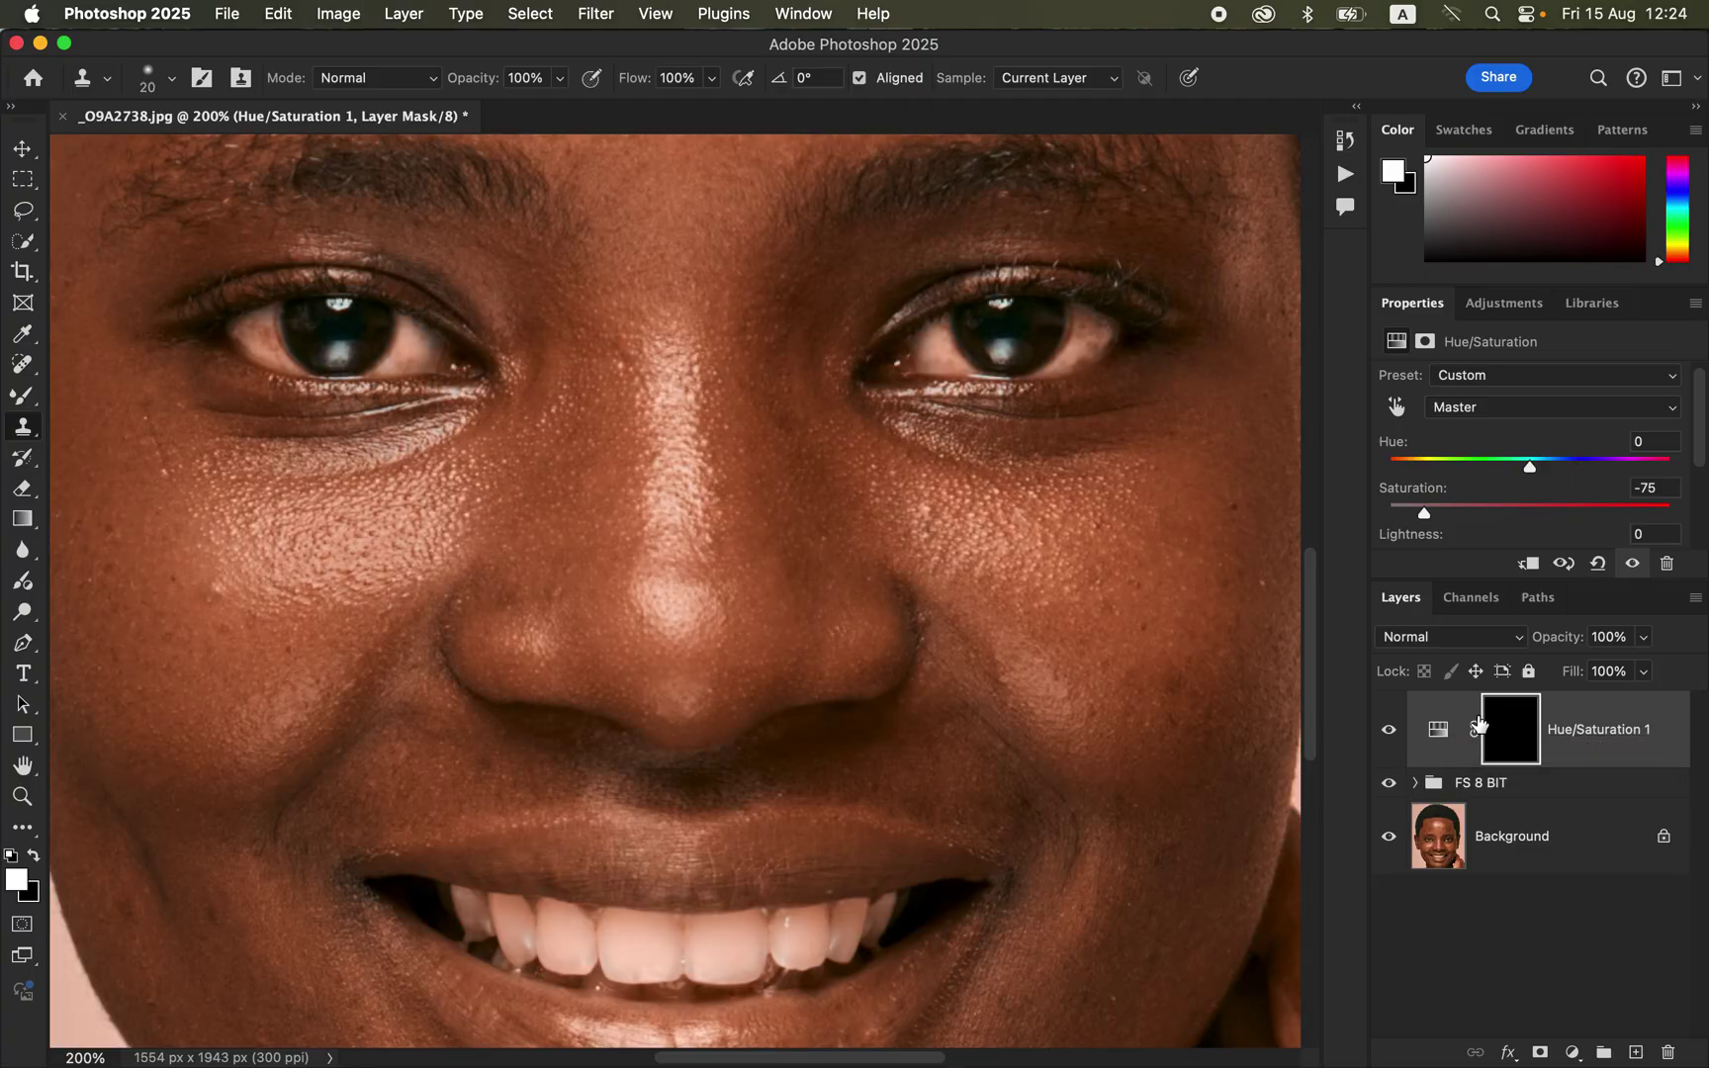
left_click(22, 396)
left_click(124, 396)
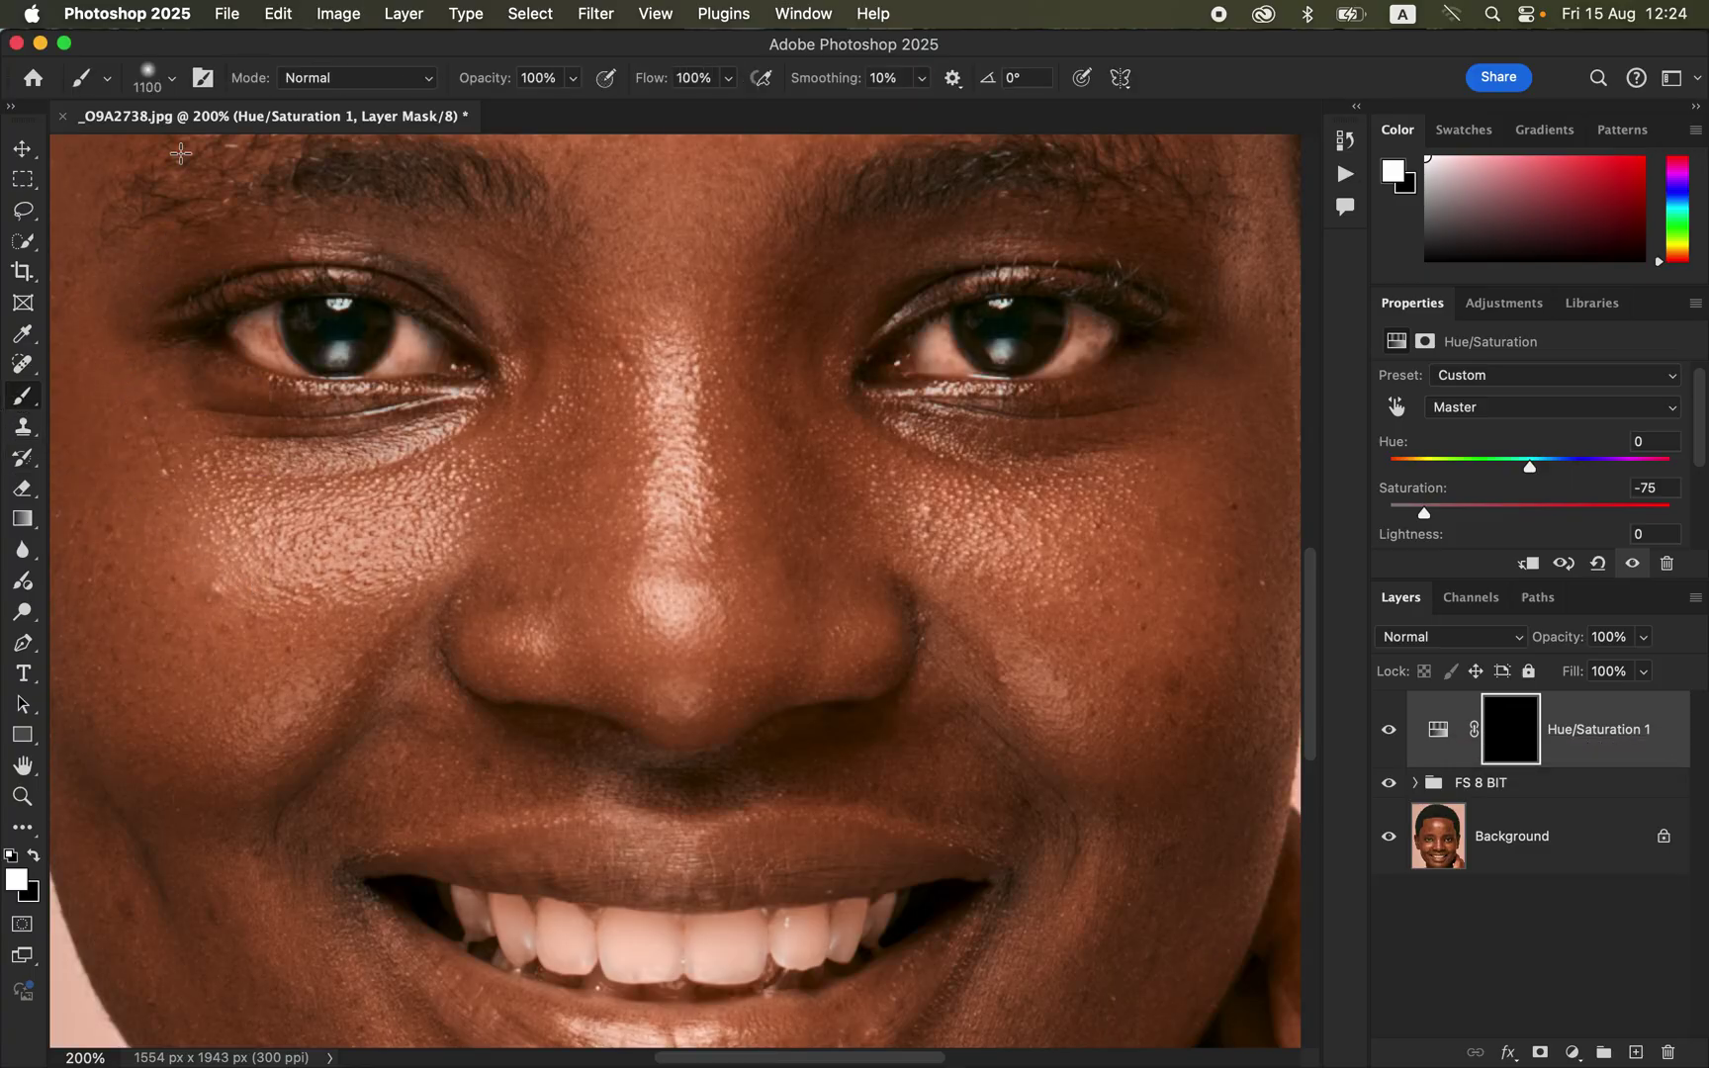
left_click(171, 85)
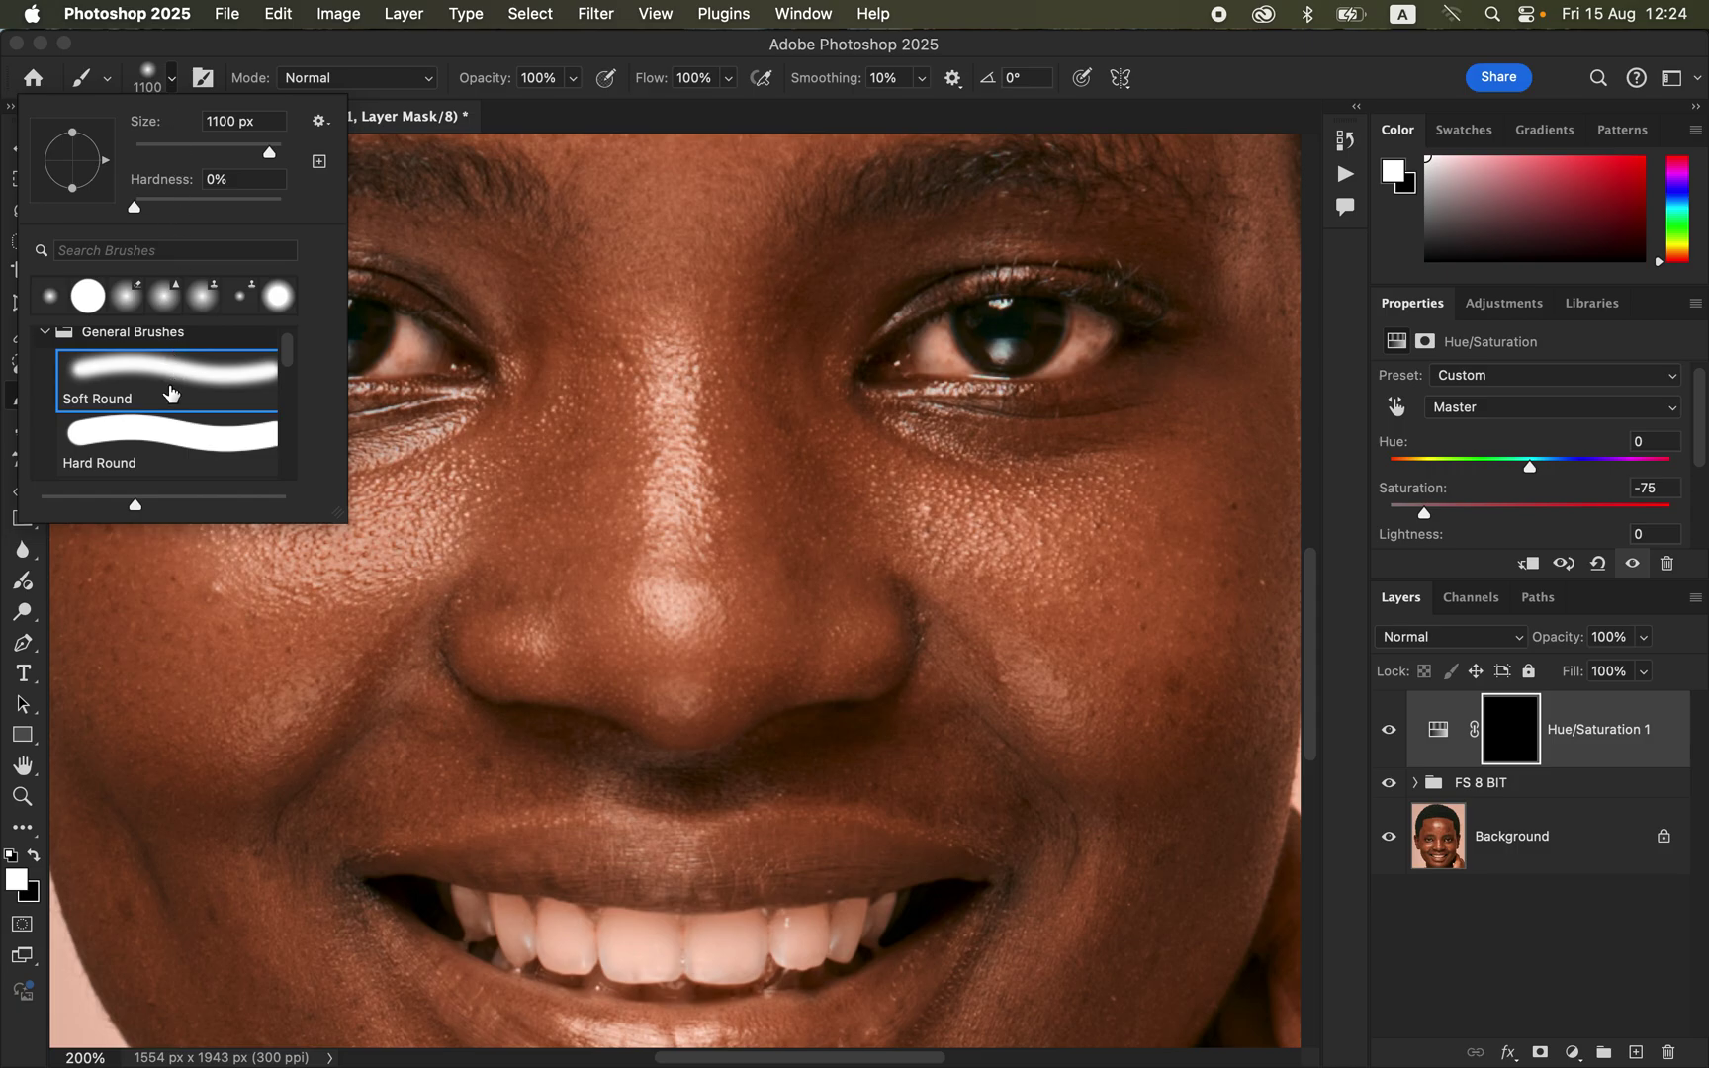
left_click(168, 371)
left_click(339, 55)
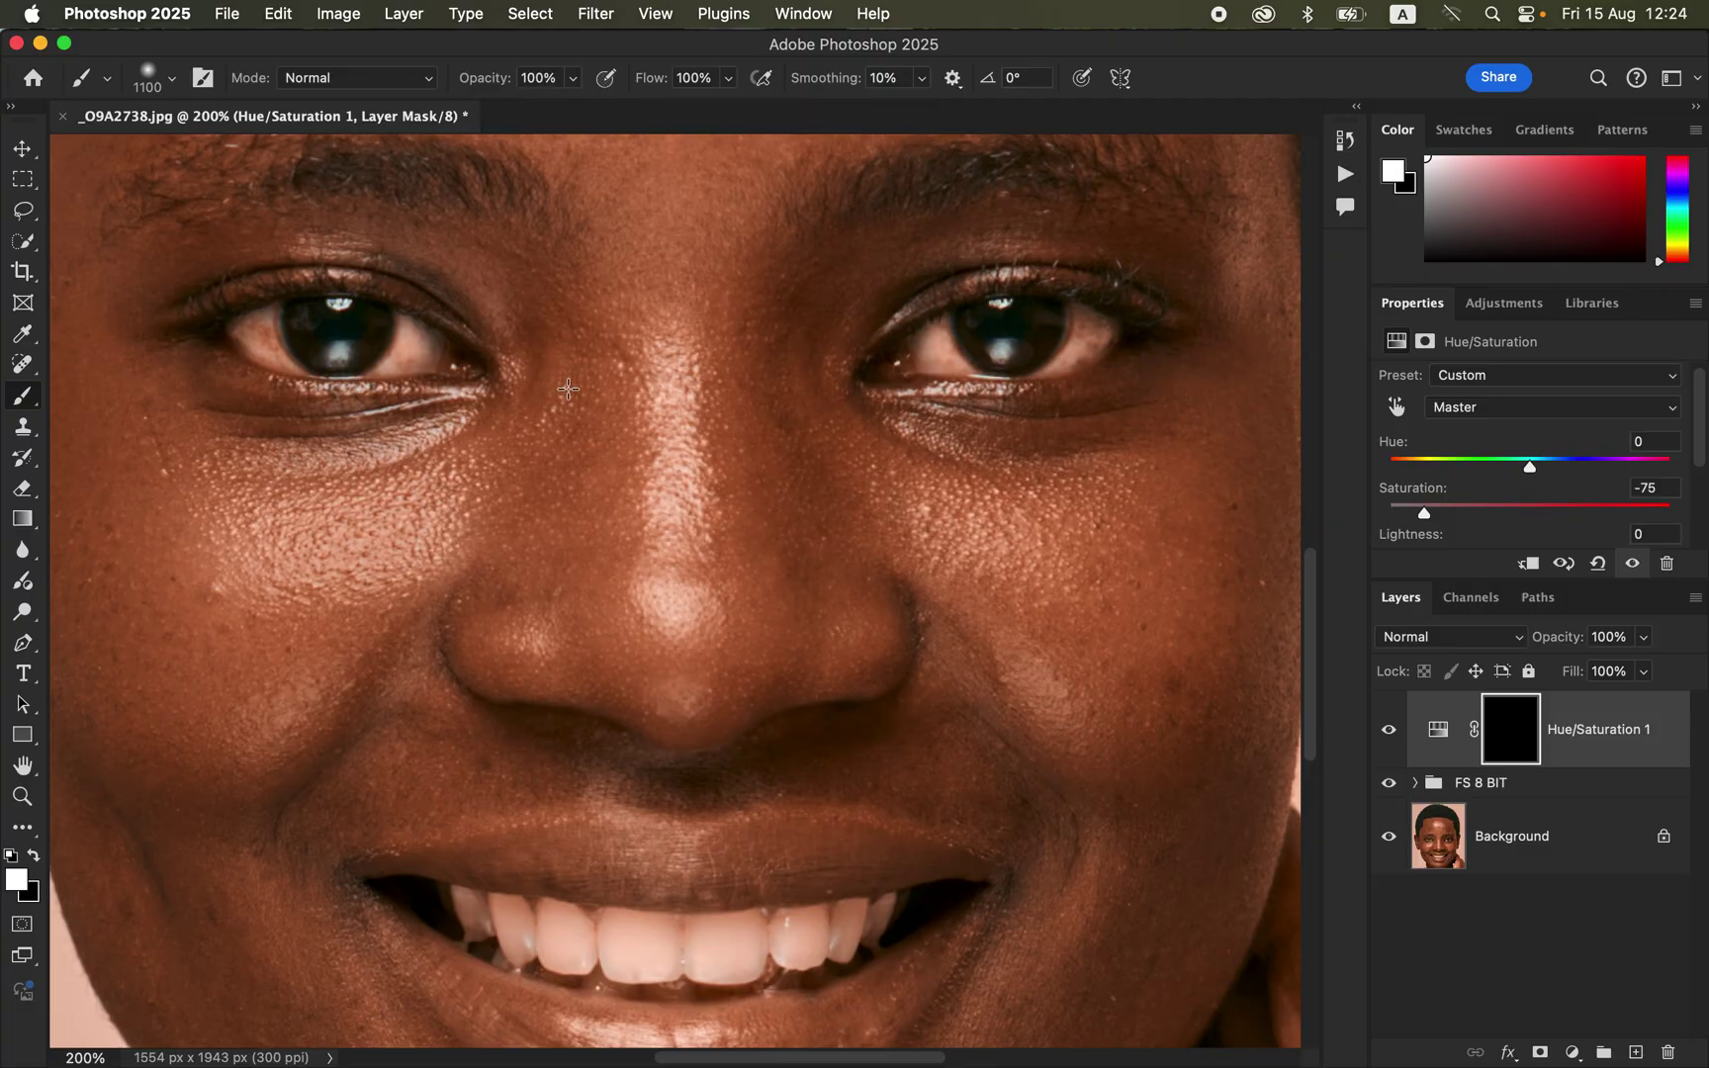
Reduce the brush to 25 px and paint white on the Hue/Saturation mask over the whites of both eyes
key("bracketleft")
key("bracketleft")
key("bracketleft")
key("bracketleft")
key("bracketleft")
key("bracketleft")
key("bracketleft")
key("bracketleft")
key("bracketleft")
key("bracketleft")
key("bracketleft")
key("bracketleft")
key("bracketleft")
key("bracketleft")
key("bracketleft")
key("bracketleft")
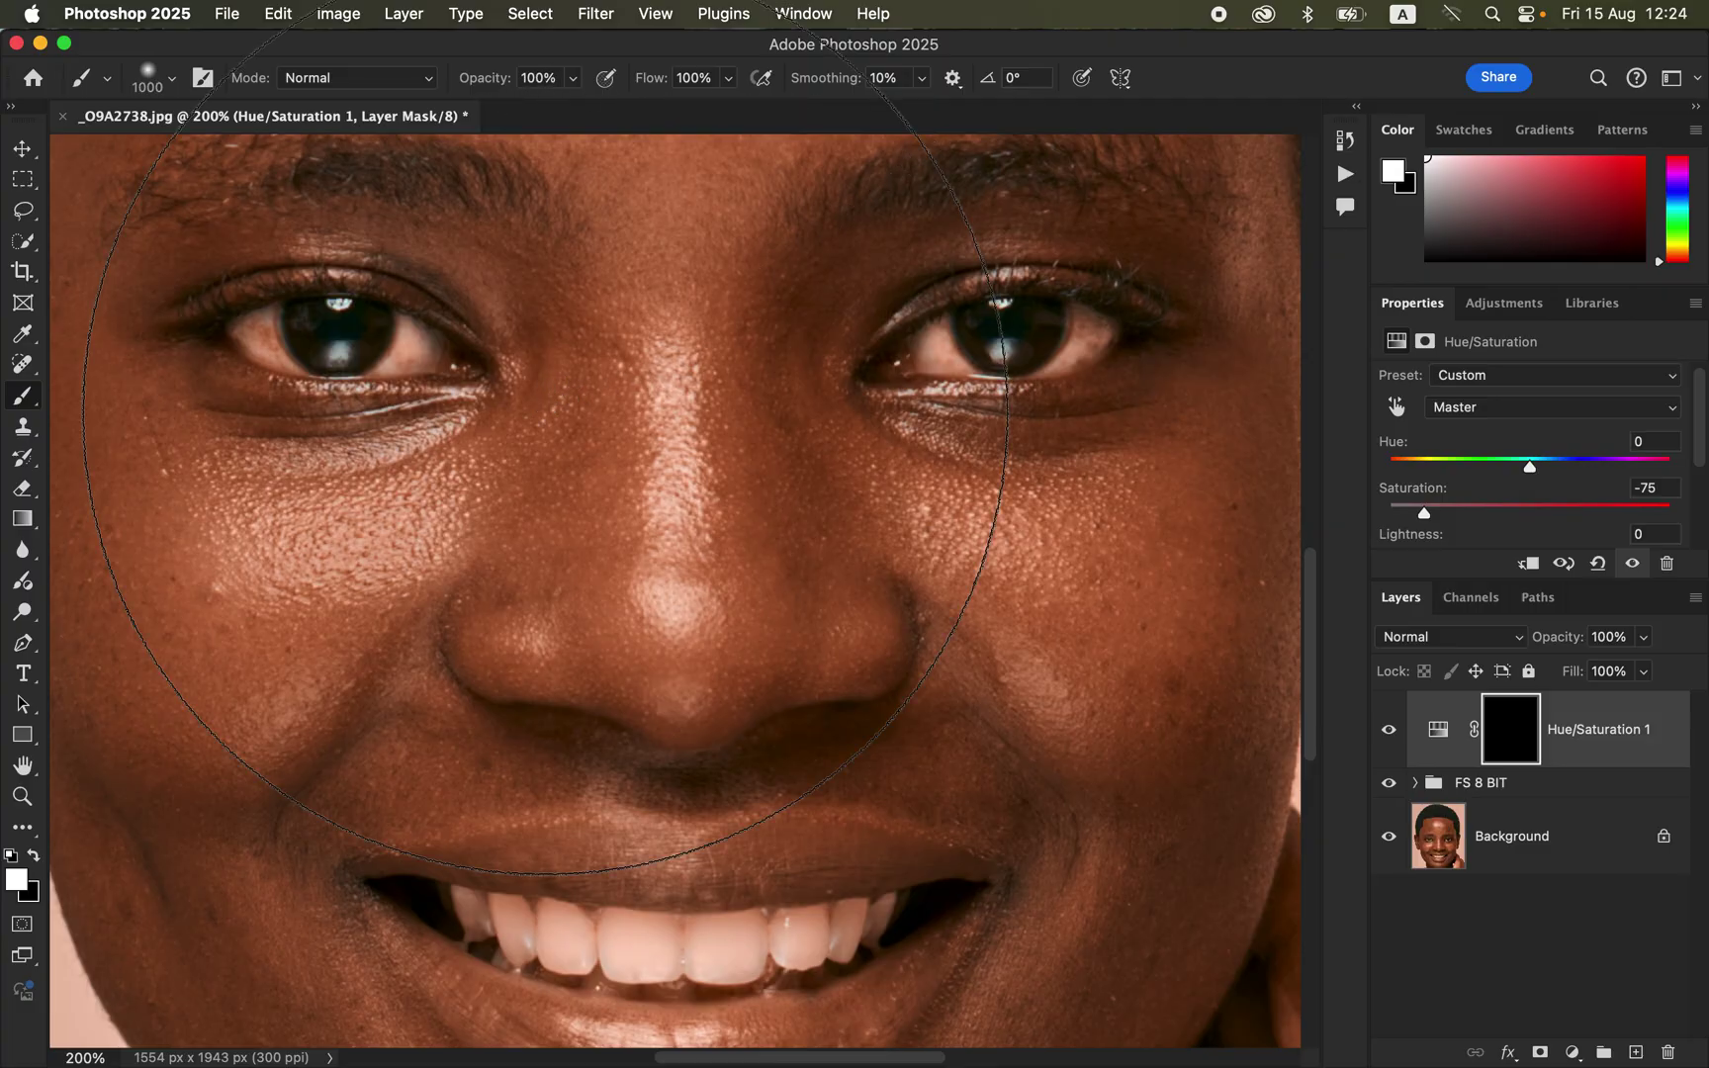
key("bracketleft")
key("bracketleft")
key("bracketleft")
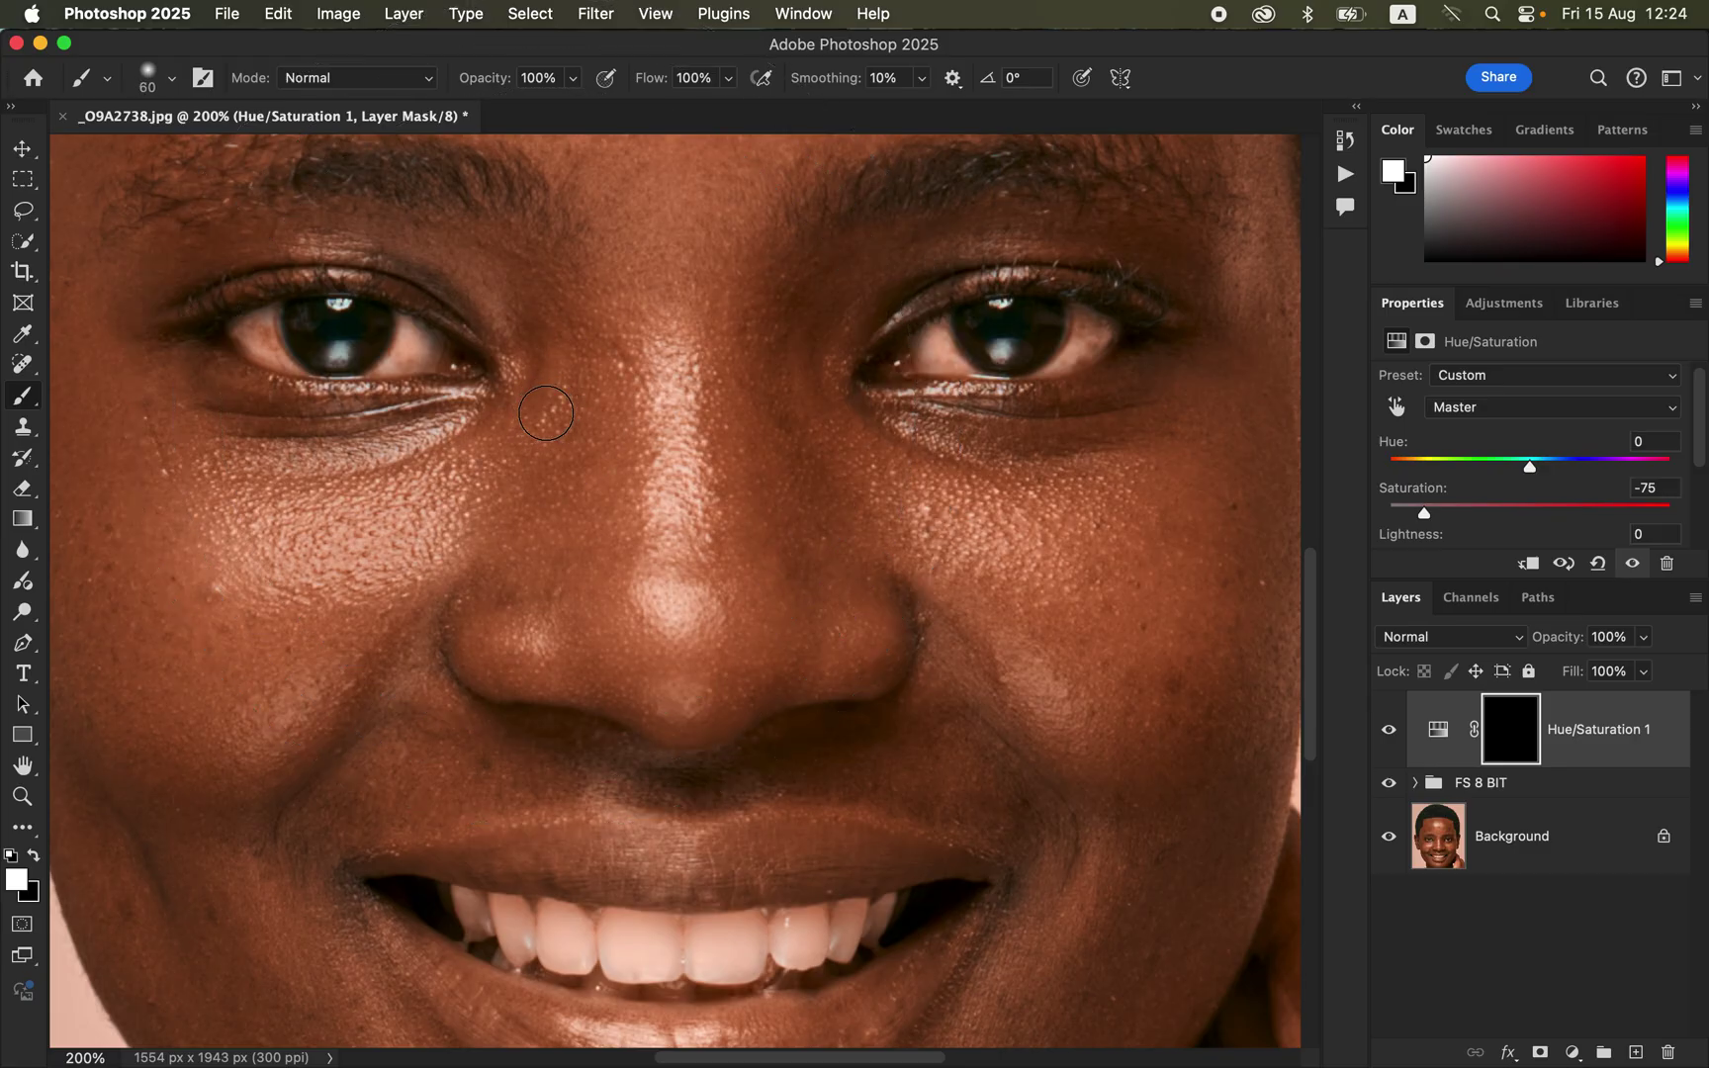
key("bracketleft")
key("bracketleft")
key("bracketleft")
key("bracketright")
key("bracketright")
left_click(34, 861)
left_click(34, 861)
key("bracketleft")
key("bracketleft")
key("bracketleft")
key("bracketleft")
left_click_drag(936, 337, 950, 346)
mouse_move(1052, 362)
left_mouse_down()
mouse_move(1091, 316)
mouse_move(1066, 352)
mouse_move(1090, 343)
mouse_move(1084, 313)
mouse_move(1044, 363)
left_mouse_up()
mouse_move(261, 343)
left_mouse_down()
mouse_move(272, 351)
mouse_move(242, 333)
mouse_move(298, 355)
left_mouse_up()
mouse_move(399, 331)
left_mouse_down()
mouse_move(407, 346)
mouse_move(381, 356)
mouse_move(411, 332)
mouse_move(383, 363)
mouse_move(415, 324)
left_mouse_up()
mouse_move(929, 335)
left_mouse_down()
mouse_move(963, 358)
mouse_move(890, 364)
mouse_move(942, 366)
left_mouse_up()
Paint white on the Hue/Saturation mask over the teeth to remove their colour cast
left_click(35, 856)
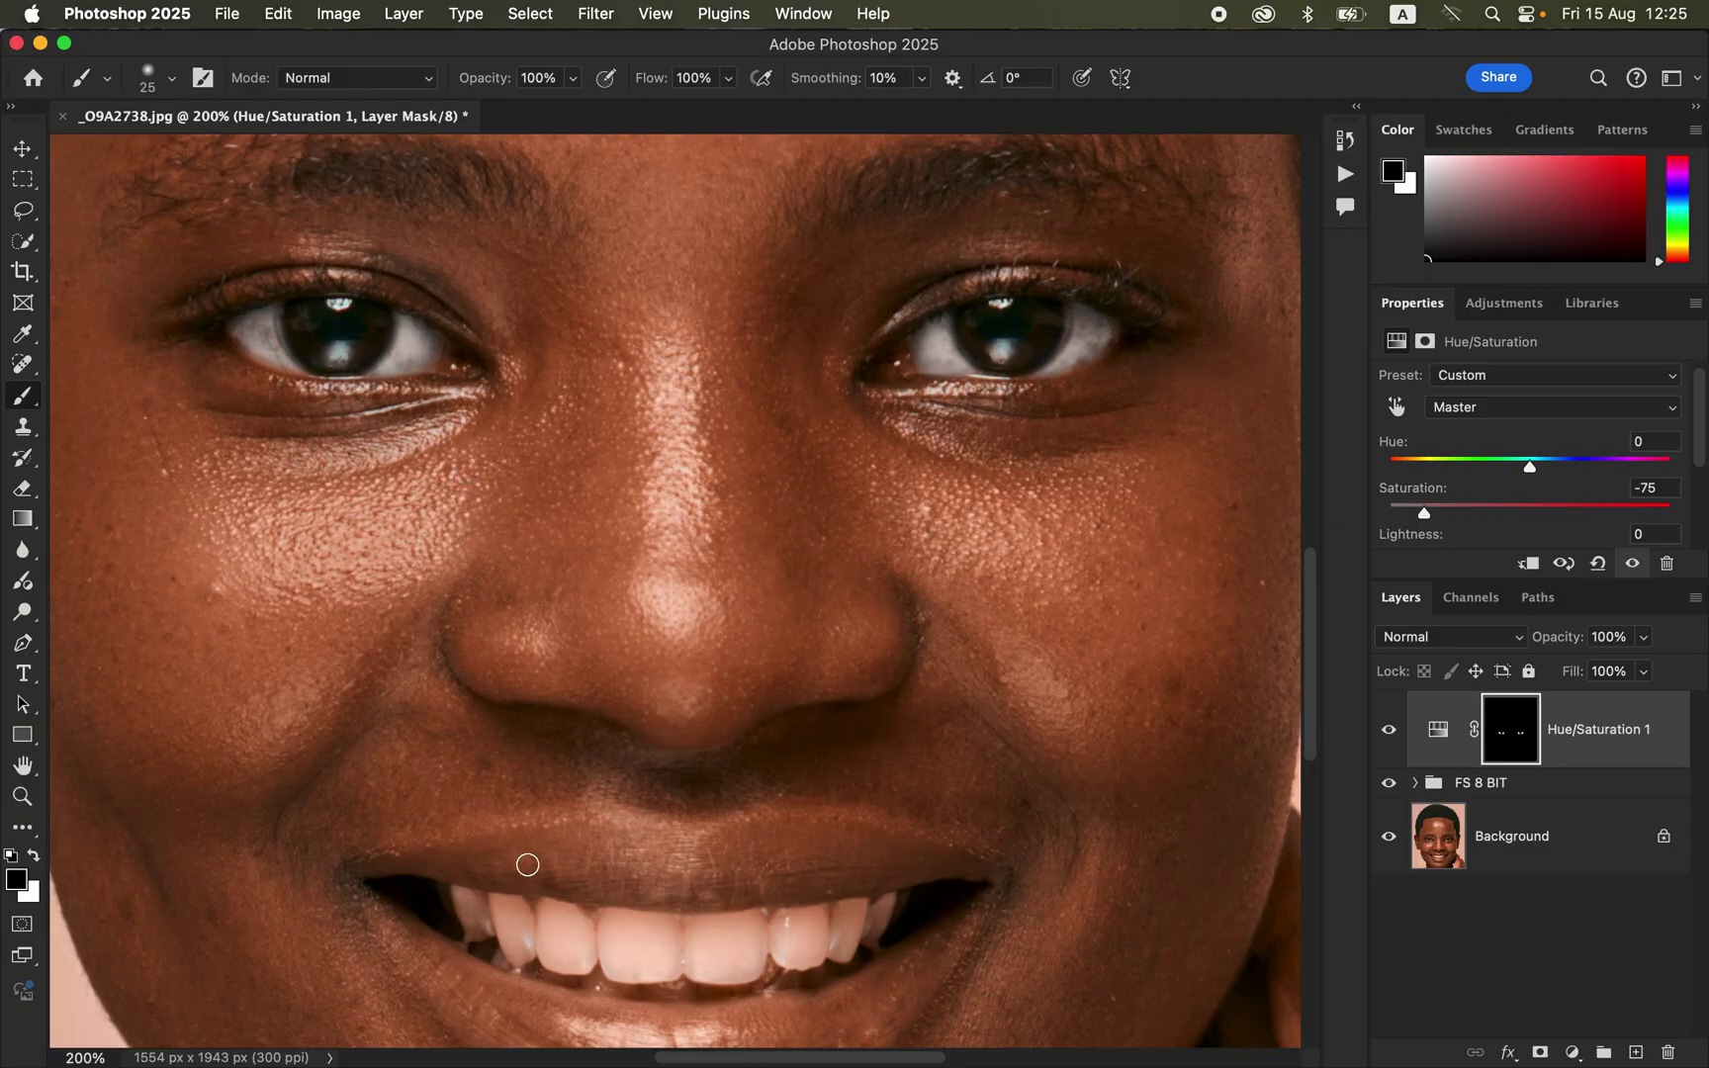
left_click(35, 855)
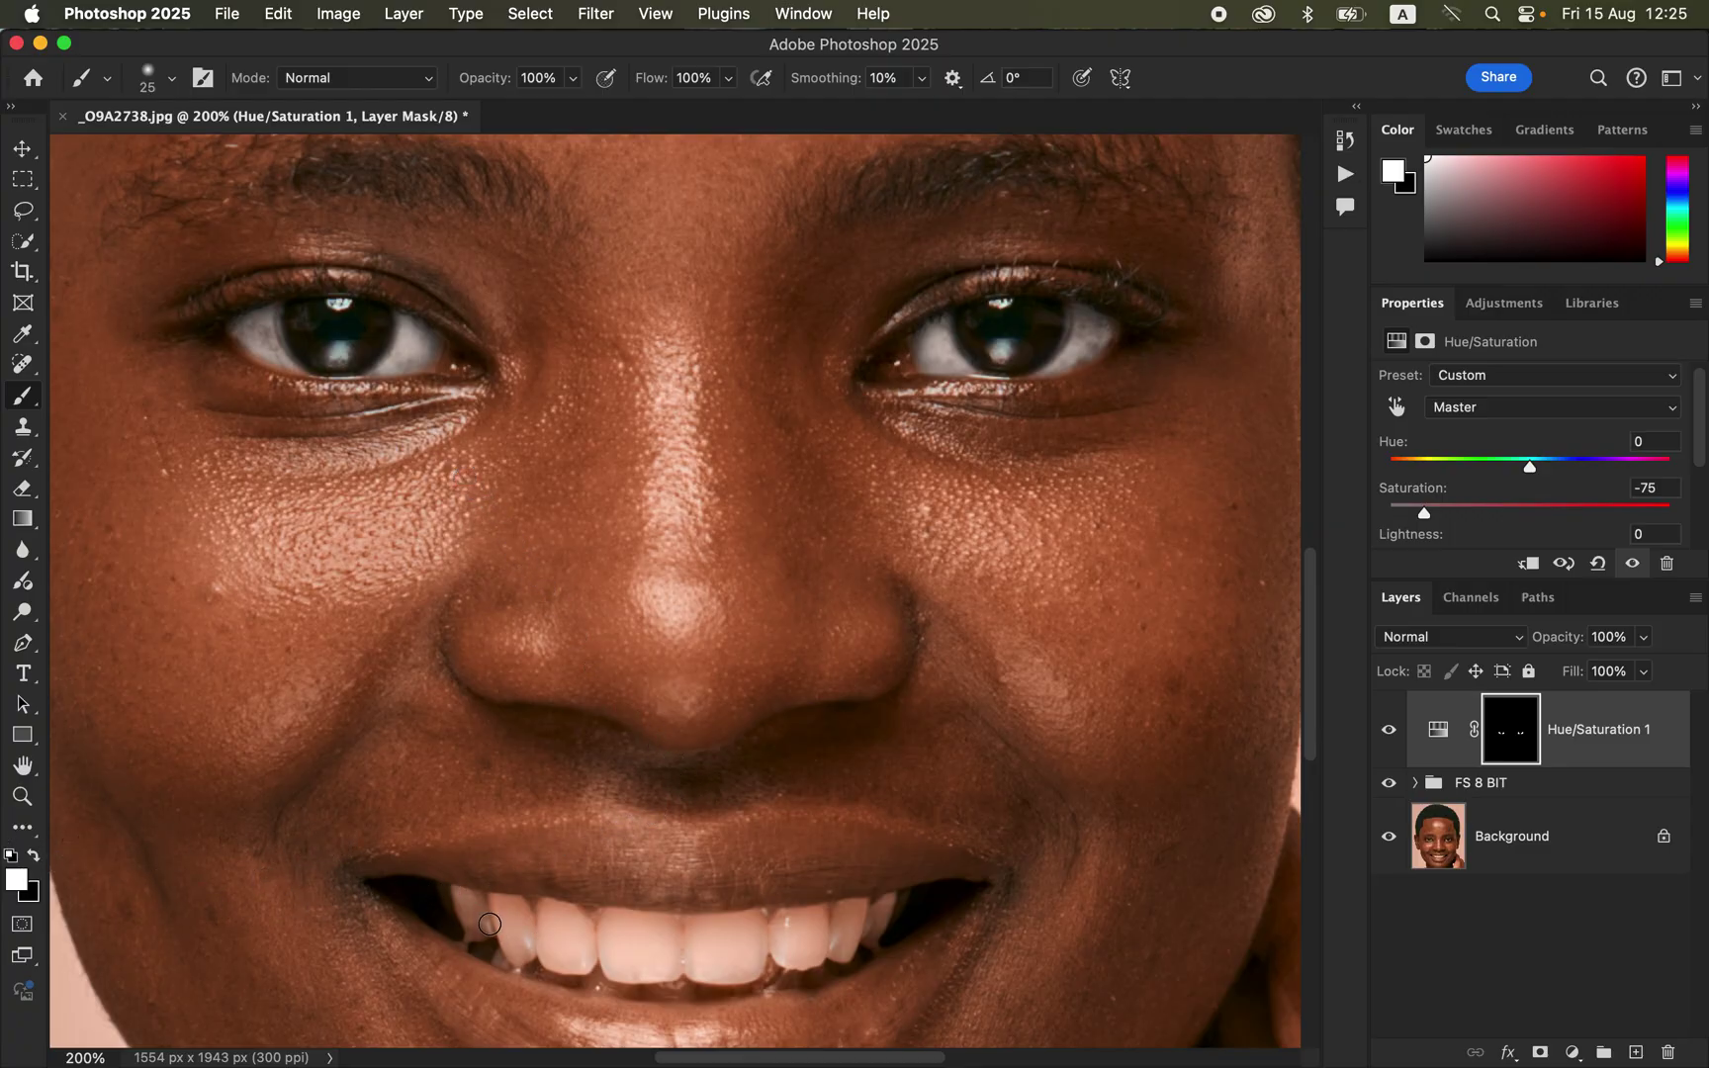
mouse_move(465, 918)
left_mouse_down()
mouse_move(525, 943)
mouse_move(557, 918)
mouse_move(553, 936)
mouse_move(619, 969)
mouse_move(649, 942)
mouse_move(697, 950)
mouse_move(706, 927)
mouse_move(744, 958)
mouse_move(802, 925)
mouse_move(812, 950)
mouse_move(881, 915)
mouse_move(621, 983)
mouse_move(487, 941)
mouse_move(514, 942)
mouse_move(468, 907)
left_mouse_up()
key("super+minus")
key("super+minus")
key("super+minus")
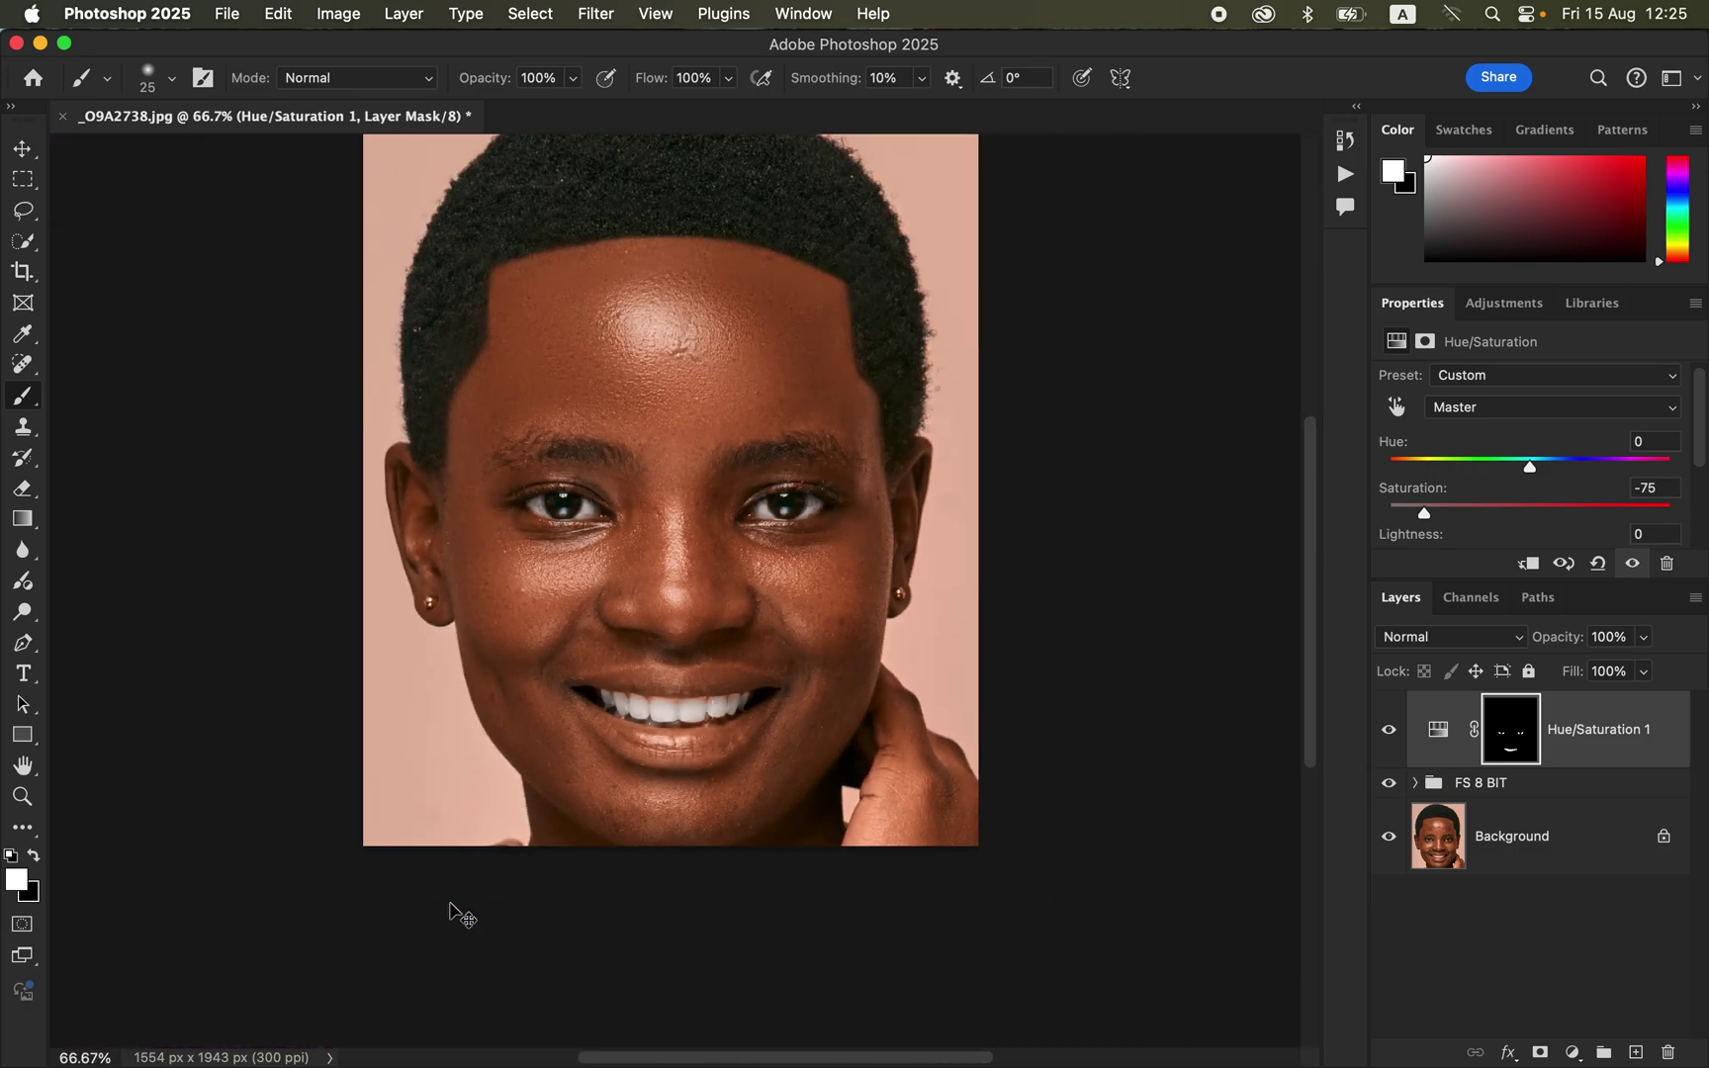
scroll(450, 903, "up", 1)
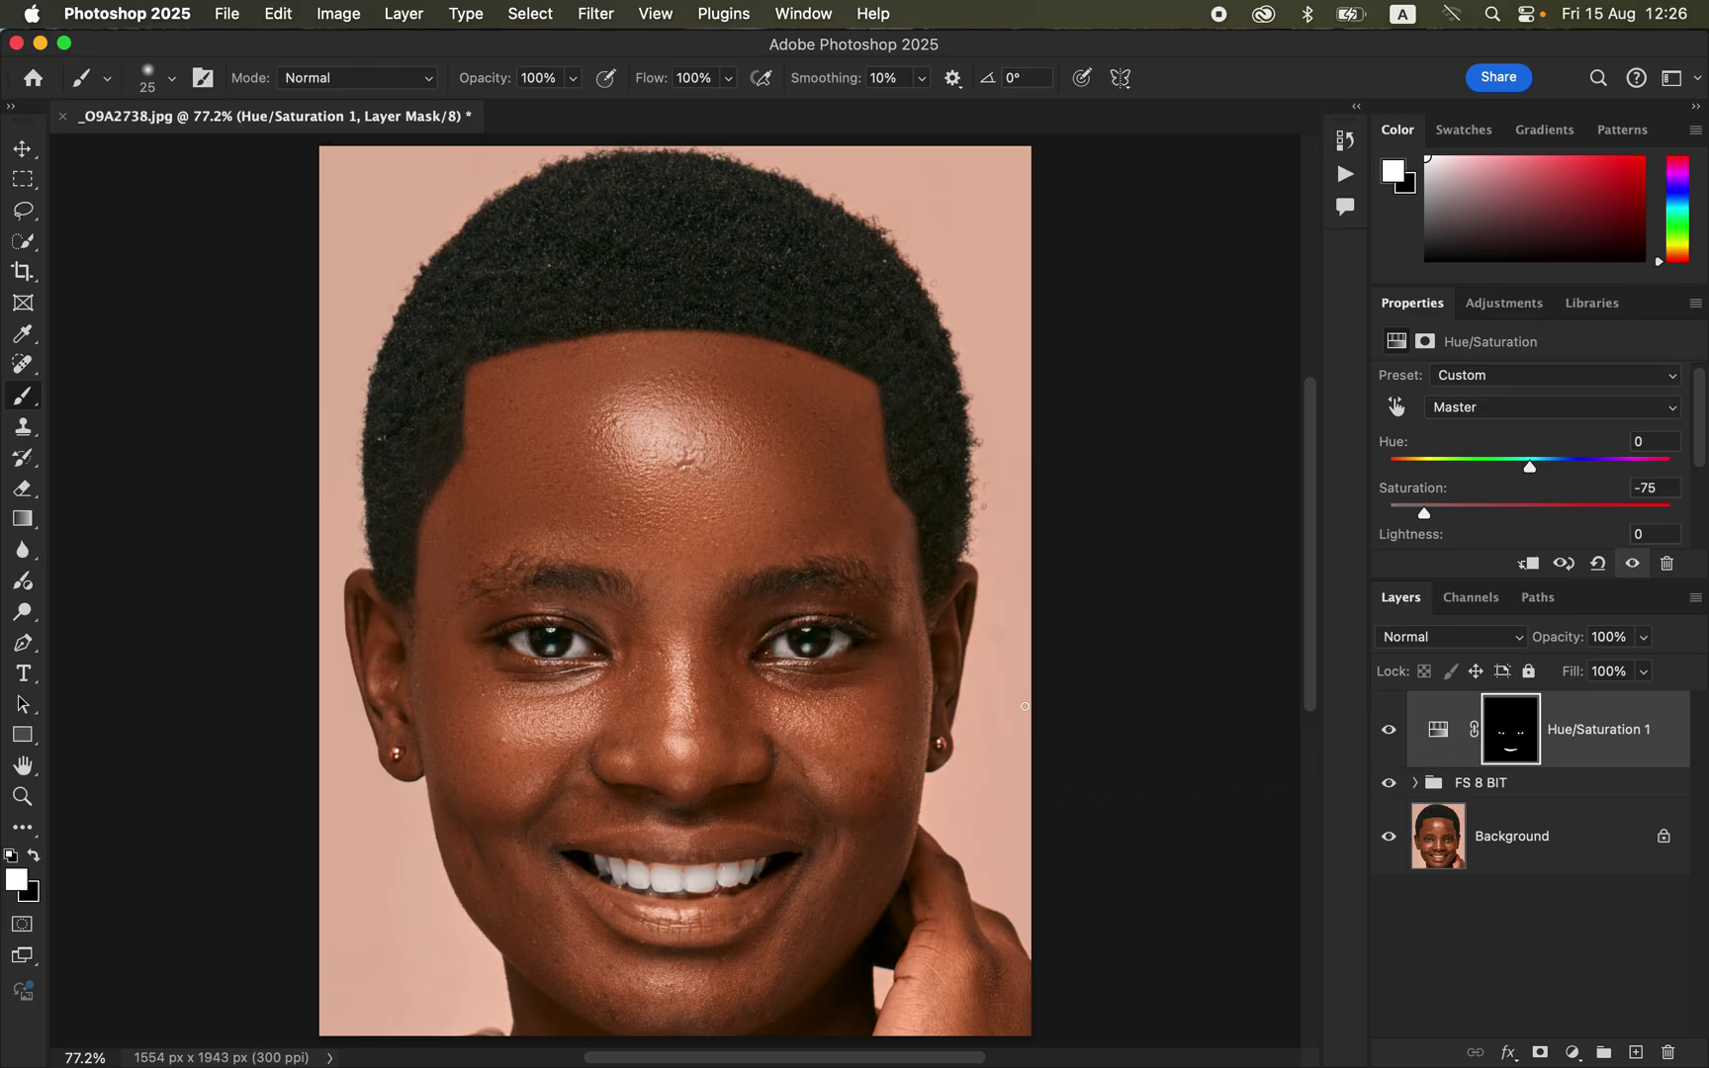
Lower the Hue/Saturation layer's opacity to 75% and toggle its visibility to compare the eyes and teeth
left_click(1645, 638)
left_click_drag(1642, 668, 1618, 669)
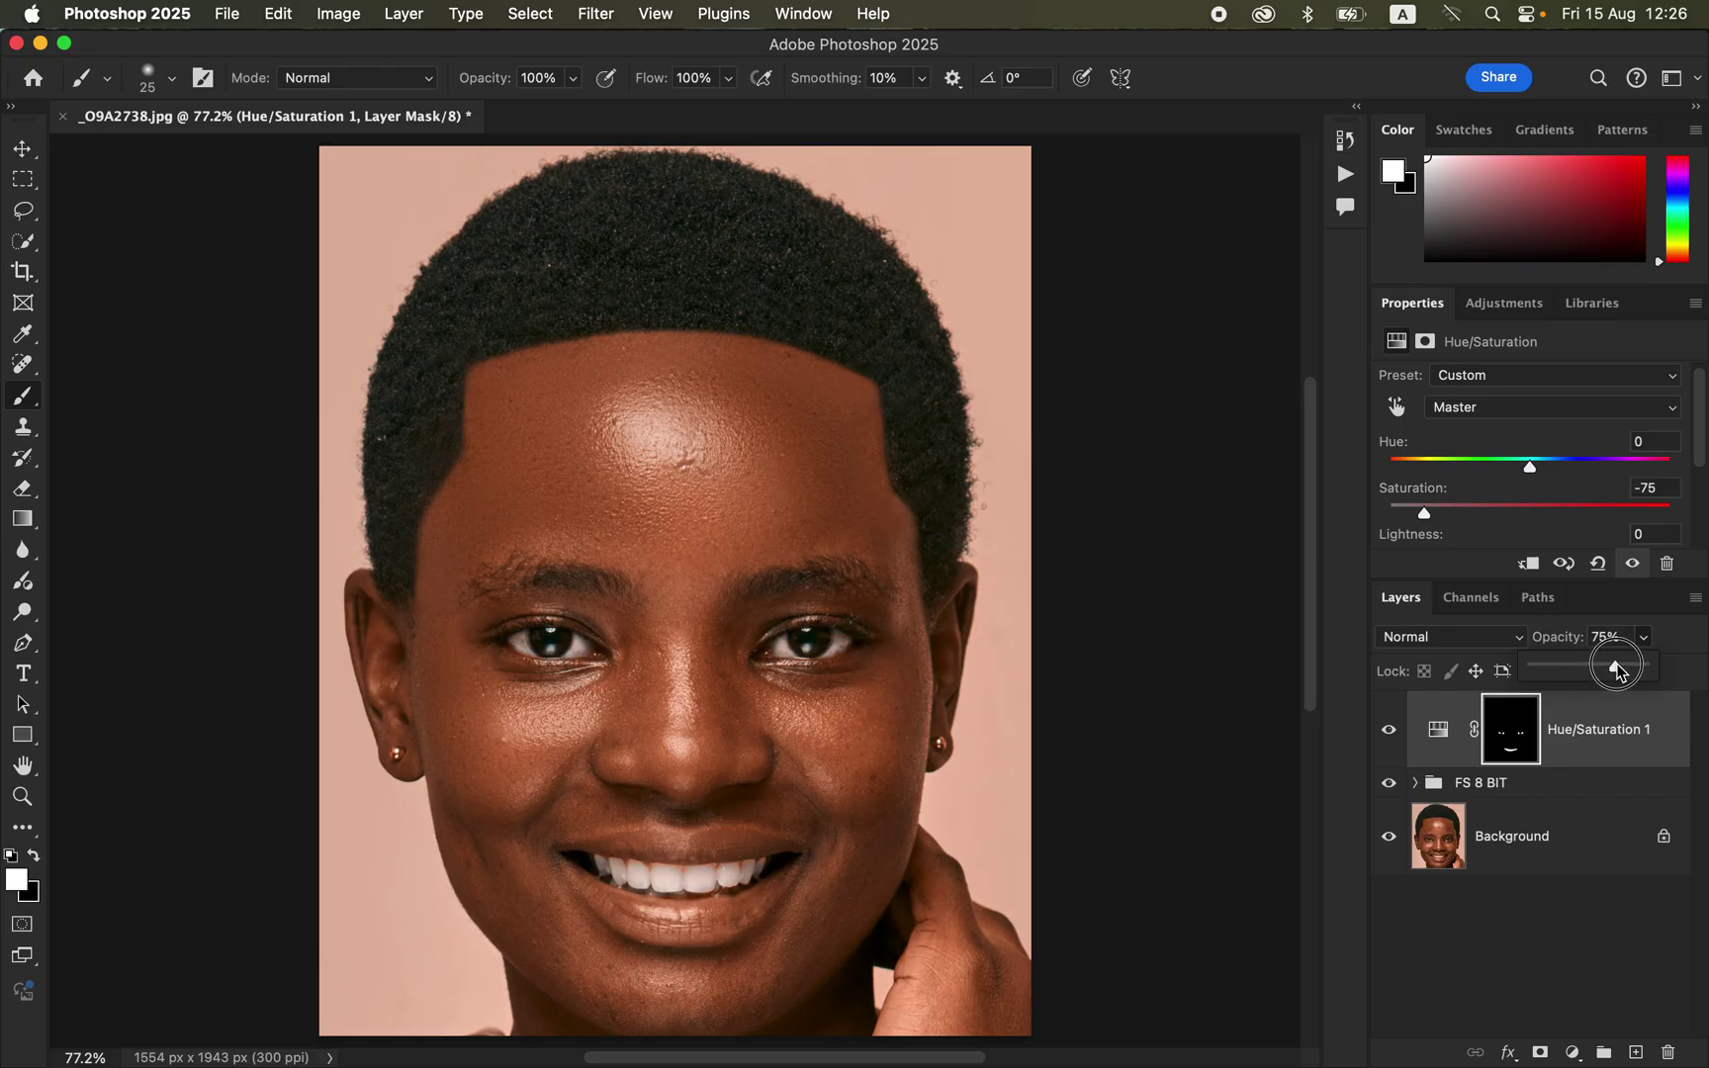
left_click(1391, 734)
left_click(1390, 736)
left_click(1390, 737)
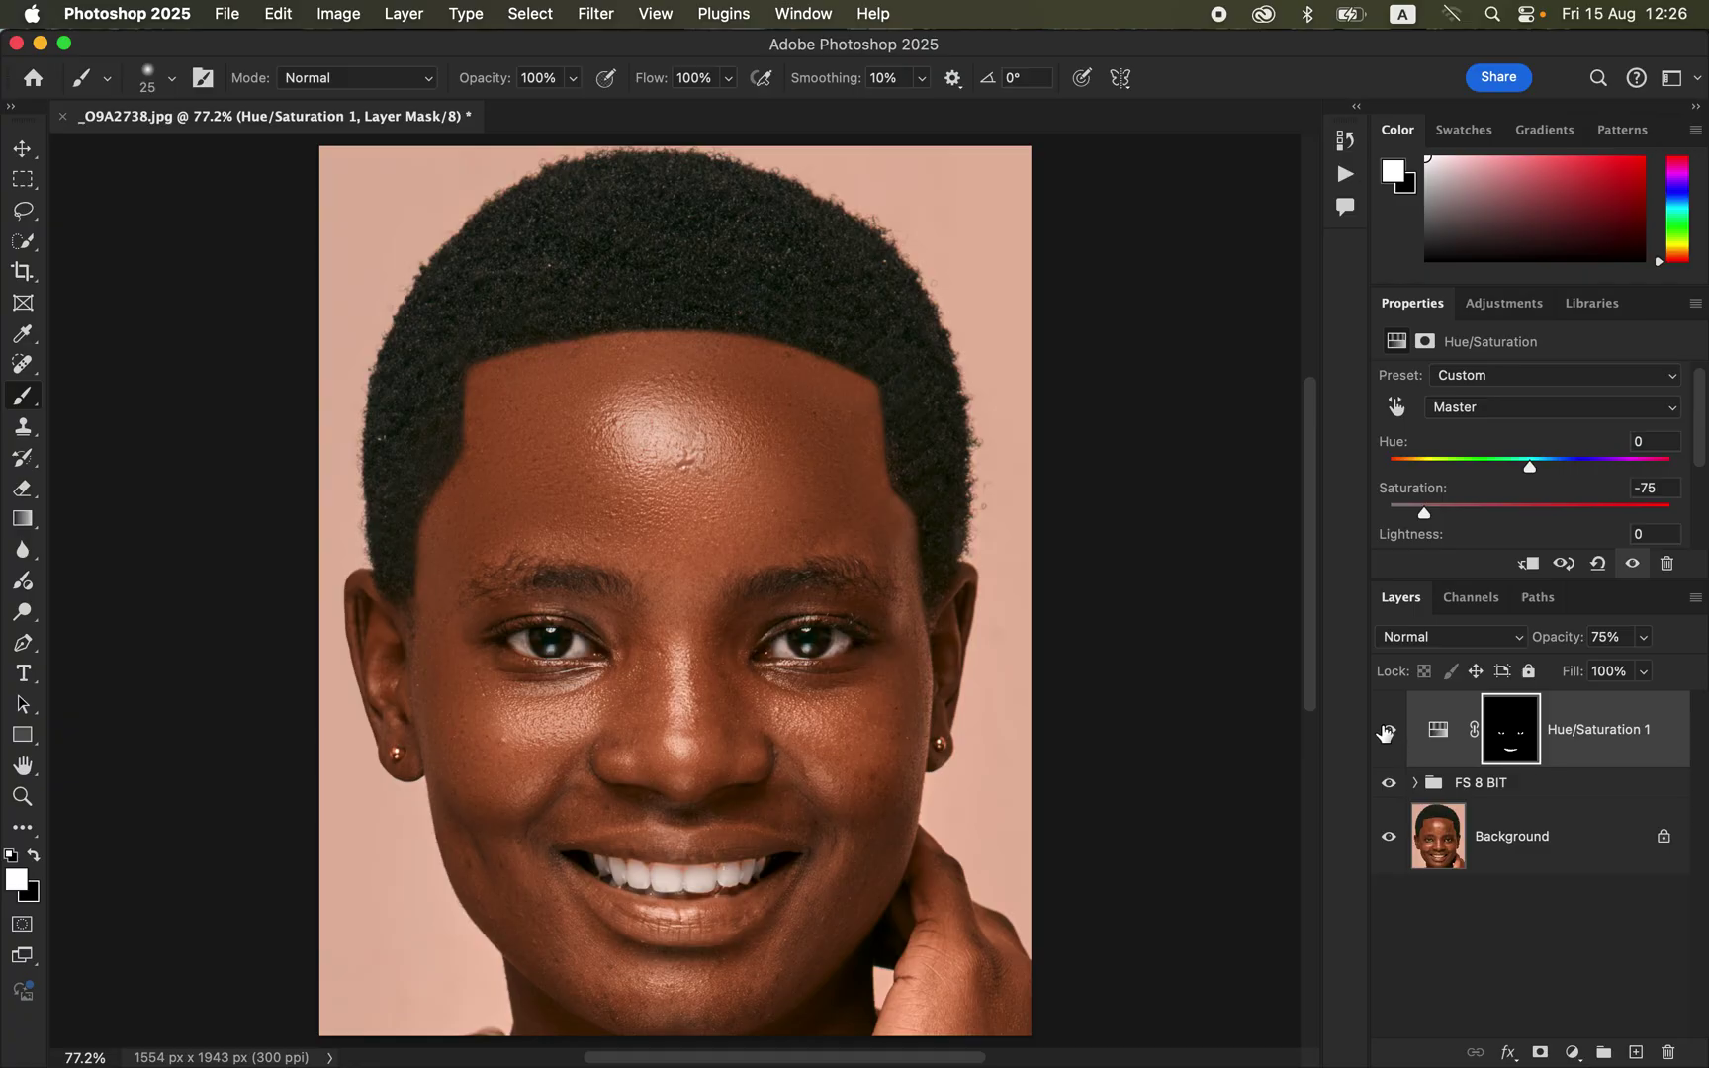